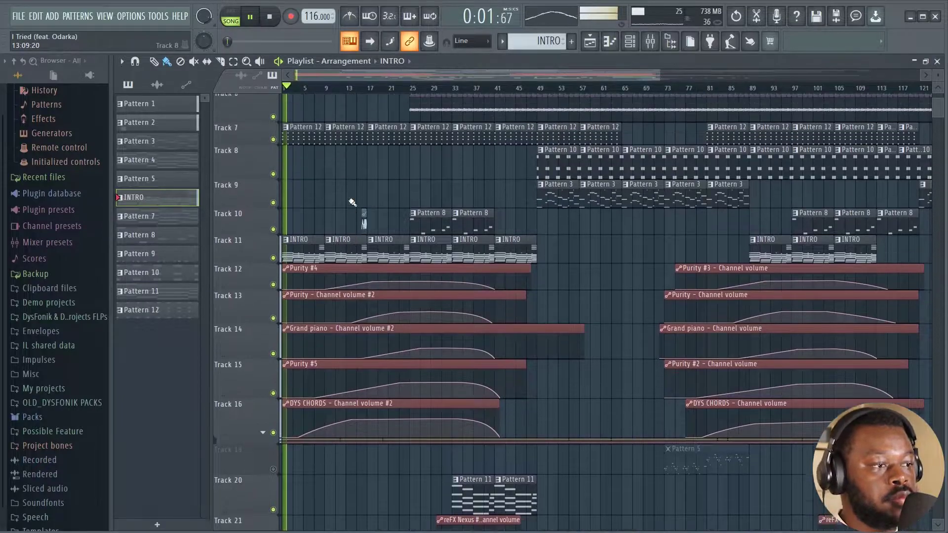
Examine the tracks in the first part of the arrangement during song playback, from the intro to about bar 45
scroll(346, 194, up, 4)
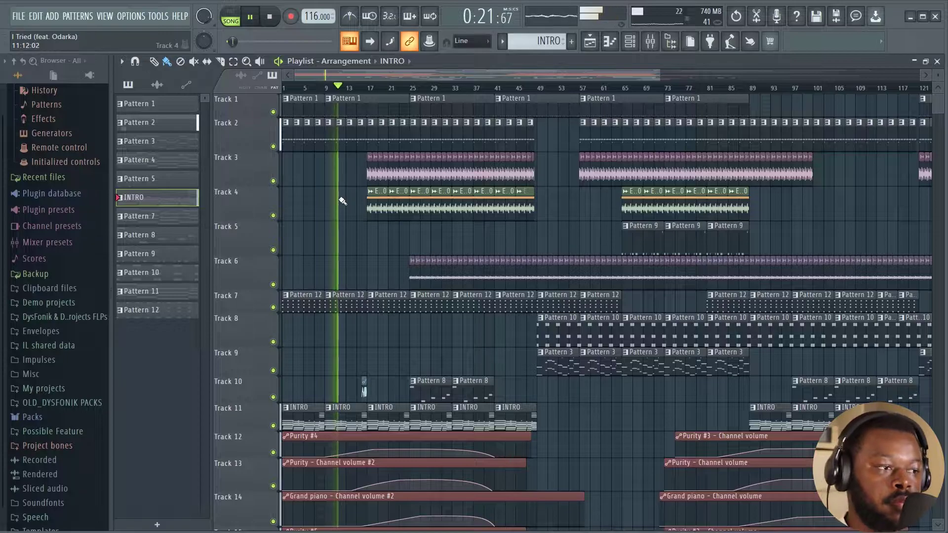
scroll(357, 213, down, 7)
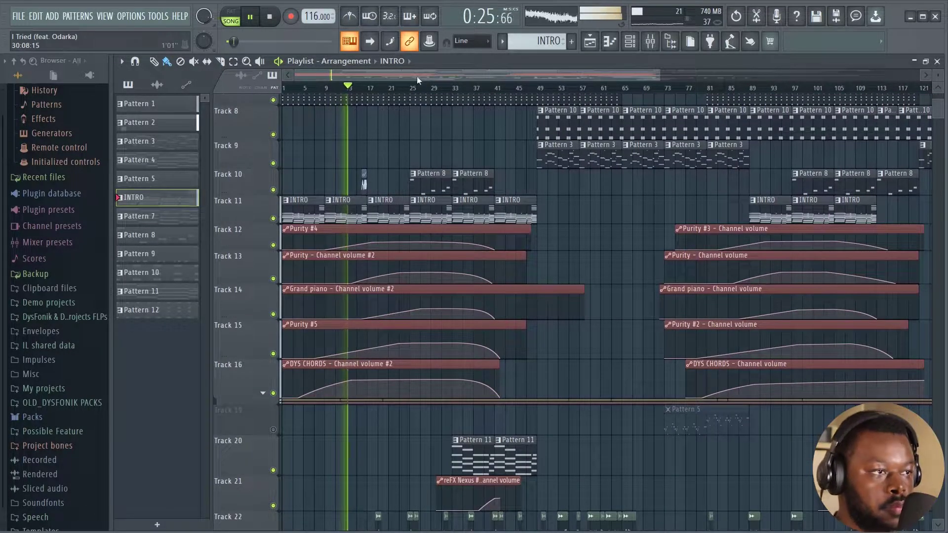
scroll(397, 91, down, 2)
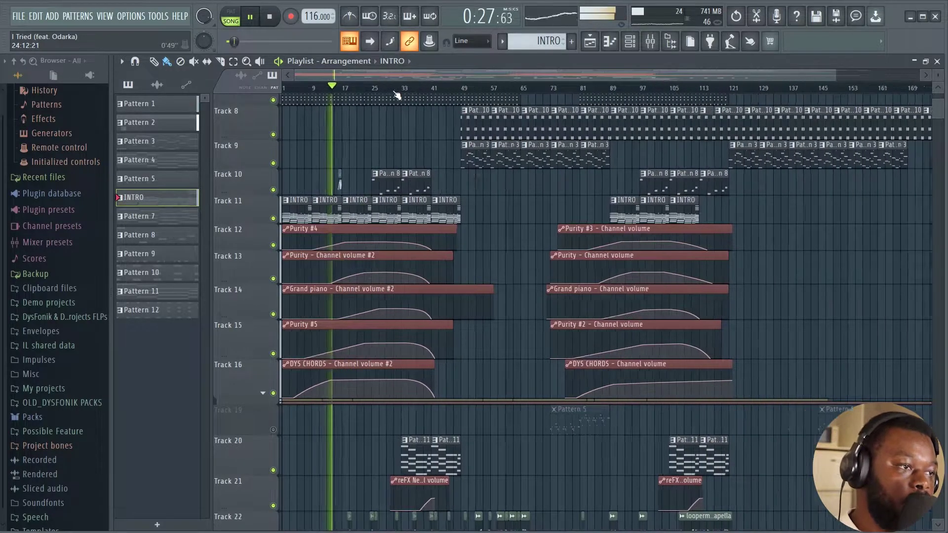
scroll(398, 219, down, 1)
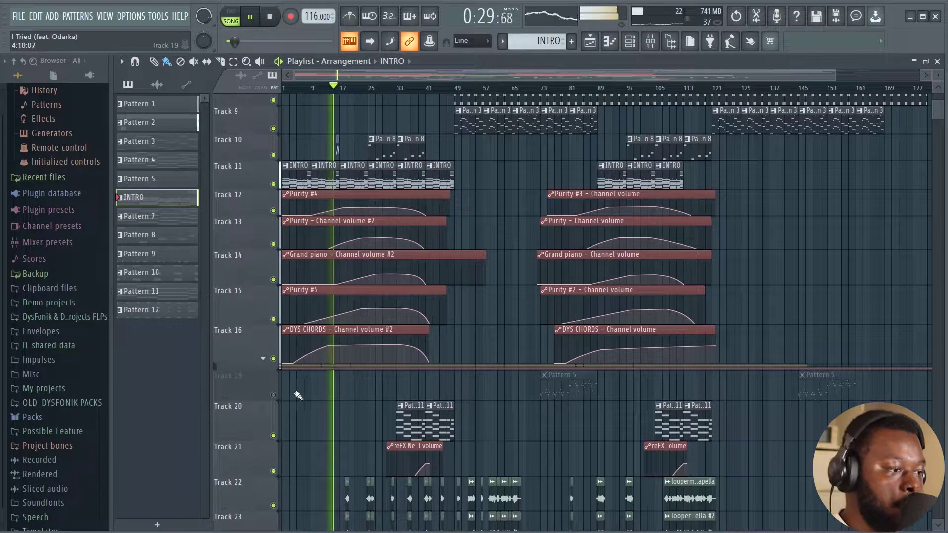
scroll(307, 364, down, 14)
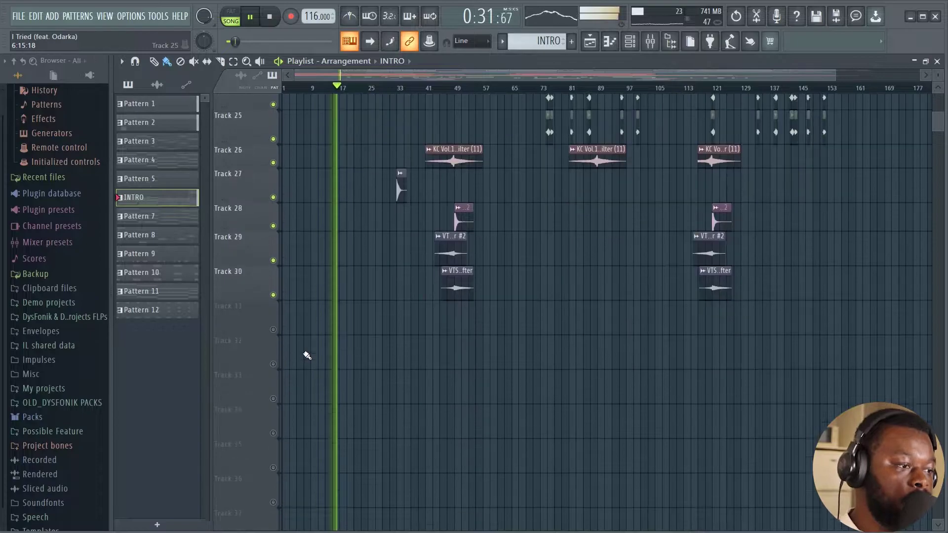
scroll(307, 355, up, 14)
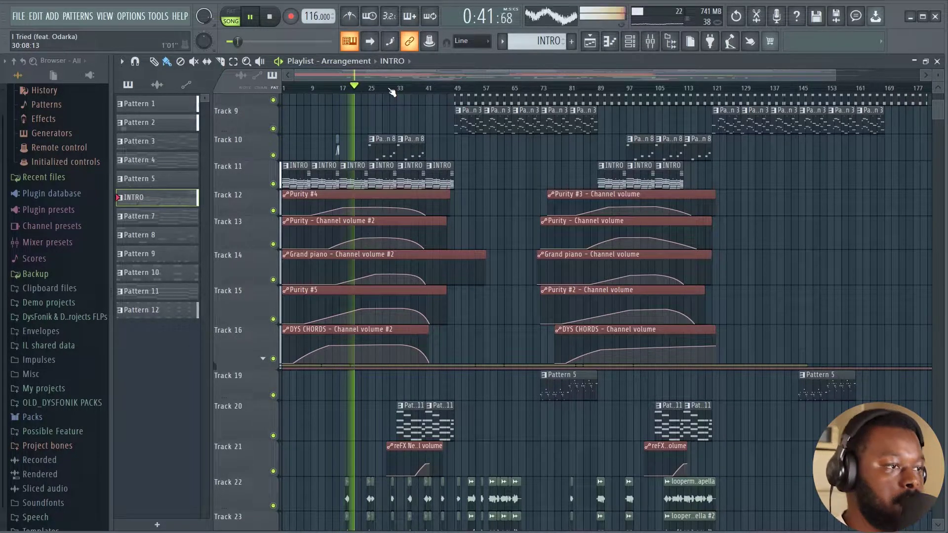
scroll(389, 114, up, 6)
scroll(376, 89, up, 5)
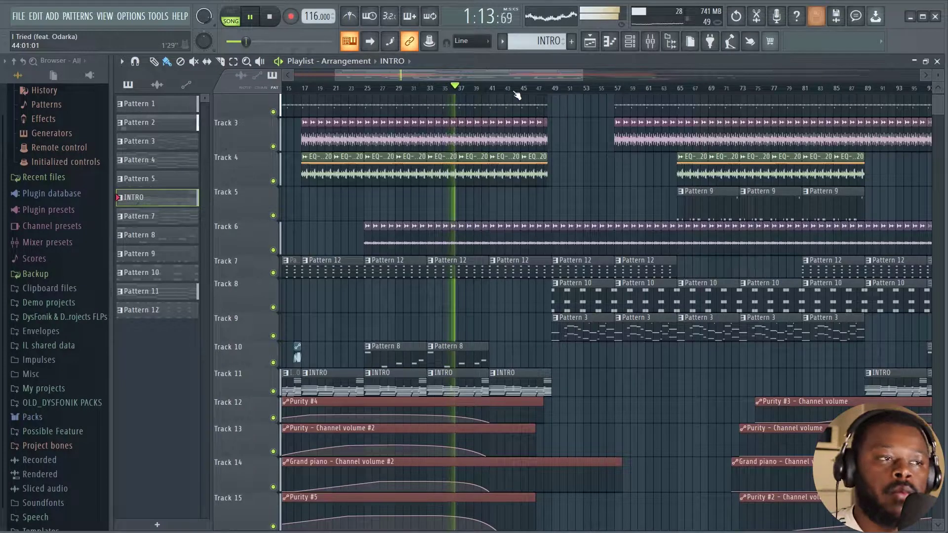
scroll(517, 94, down, 2)
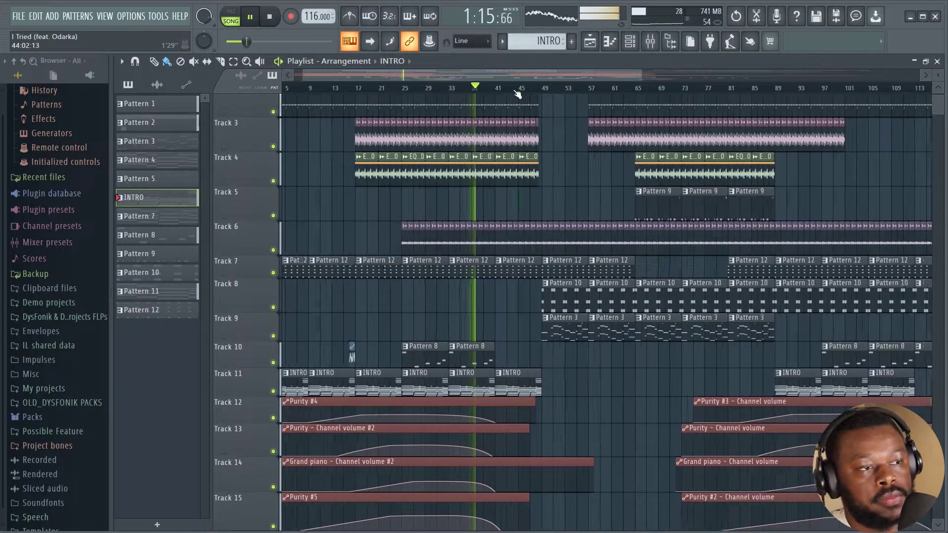
scroll(598, 192, up, 1)
scroll(600, 194, down, 4)
scroll(600, 194, down, 3)
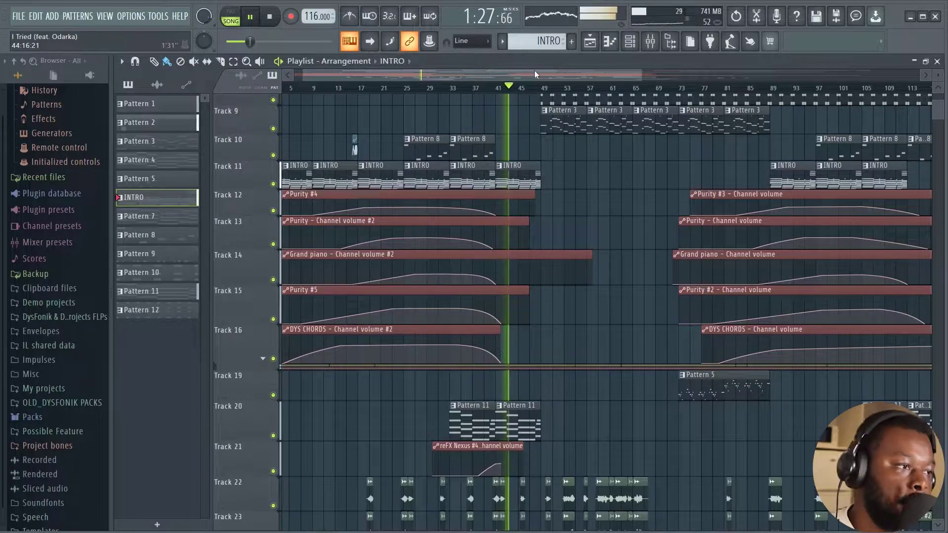
Examine the playlist tracks around bars 45 to 120 during song playback, and stop the song
scroll(534, 72, right, 3)
scroll(557, 223, up, 4)
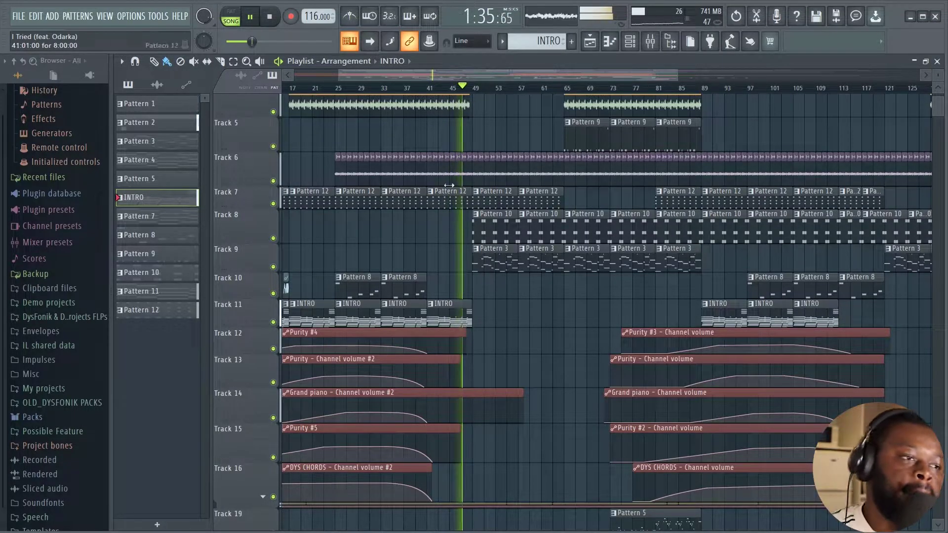
scroll(532, 149, up, 1)
scroll(532, 150, up, 2)
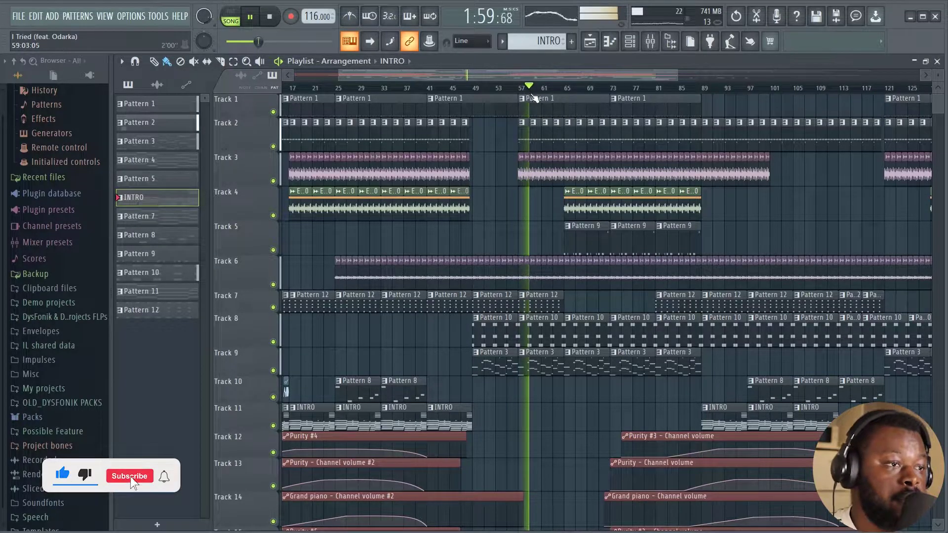
scroll(543, 78, right, 3)
scroll(541, 76, right, 1)
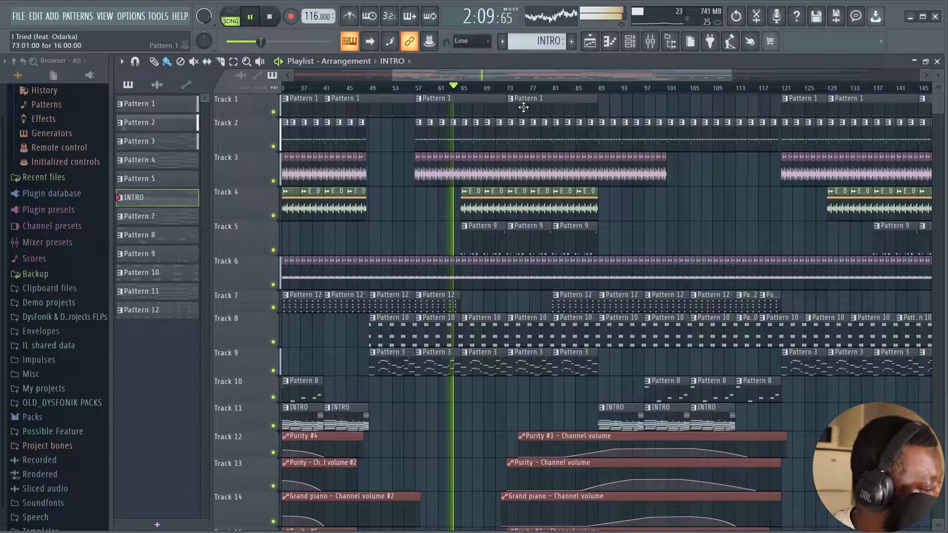
scroll(558, 248, down, 1)
scroll(558, 248, down, 10)
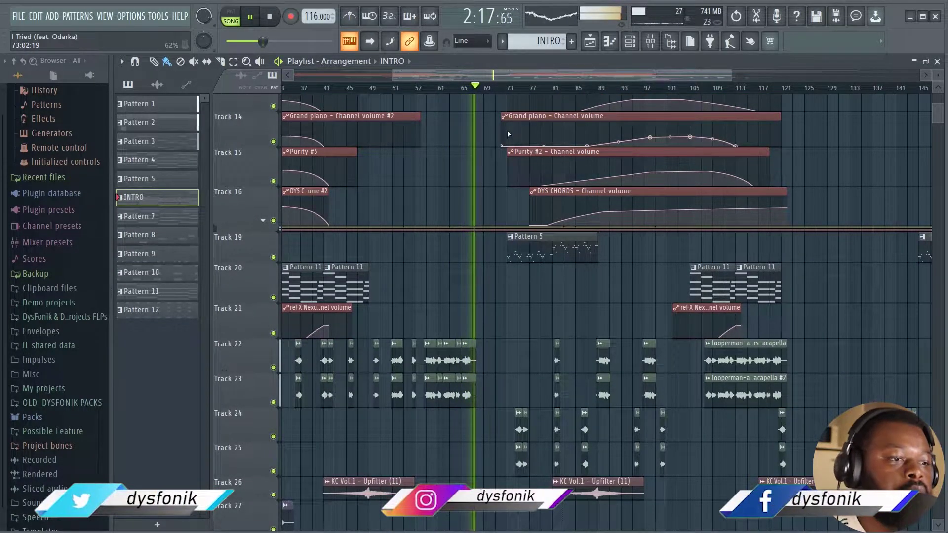
scroll(486, 99, down, 1)
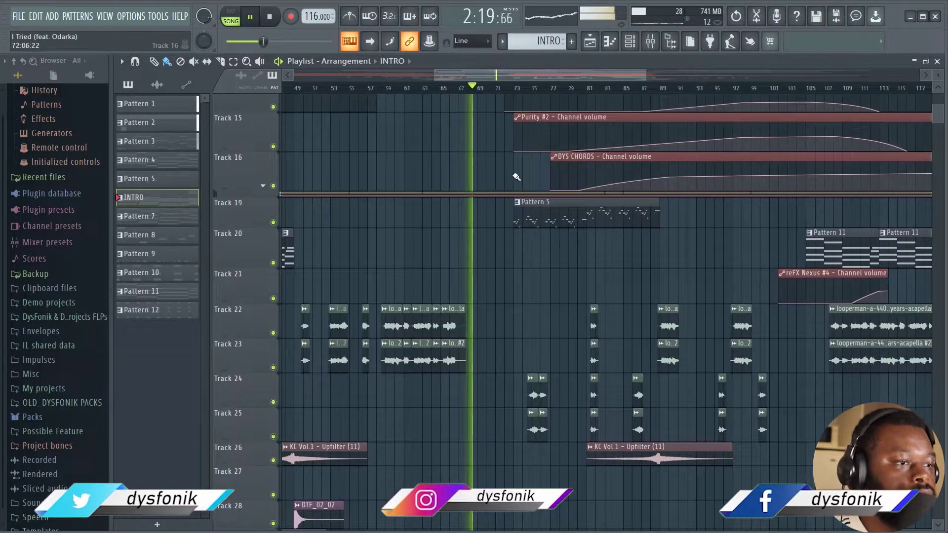
scroll(510, 155, up, 10)
click(271, 18)
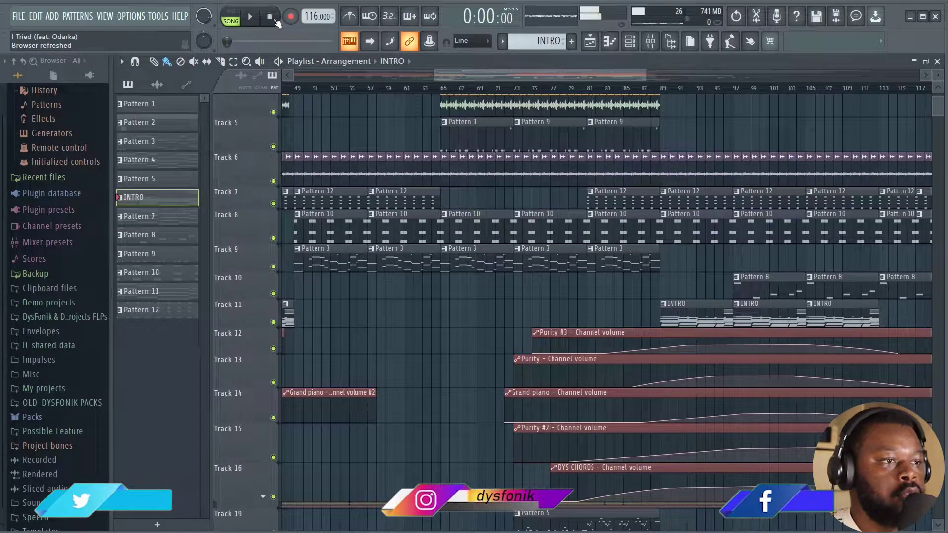
Examine the clips and volume automation in the opening section of the arrangement, from the first bar to about bar 65
scroll(414, 198, down, 3)
scroll(413, 198, down, 1)
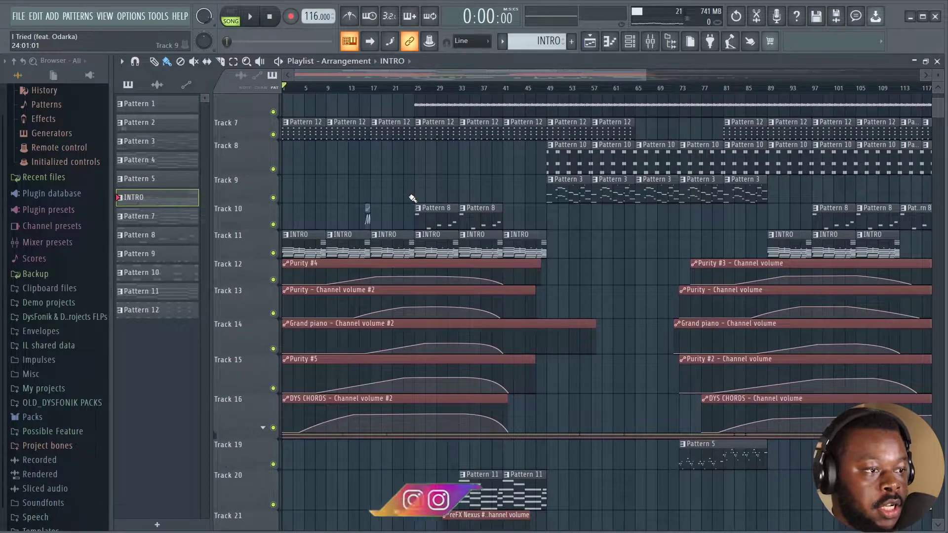
drag(647, 75, 433, 75)
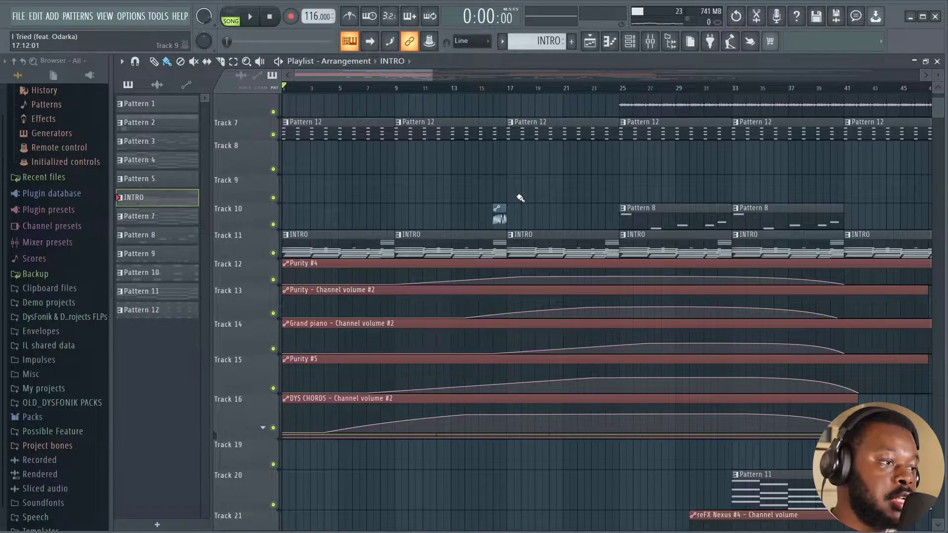
scroll(520, 198, down, 1)
scroll(518, 196, down, 2)
scroll(519, 196, up, 9)
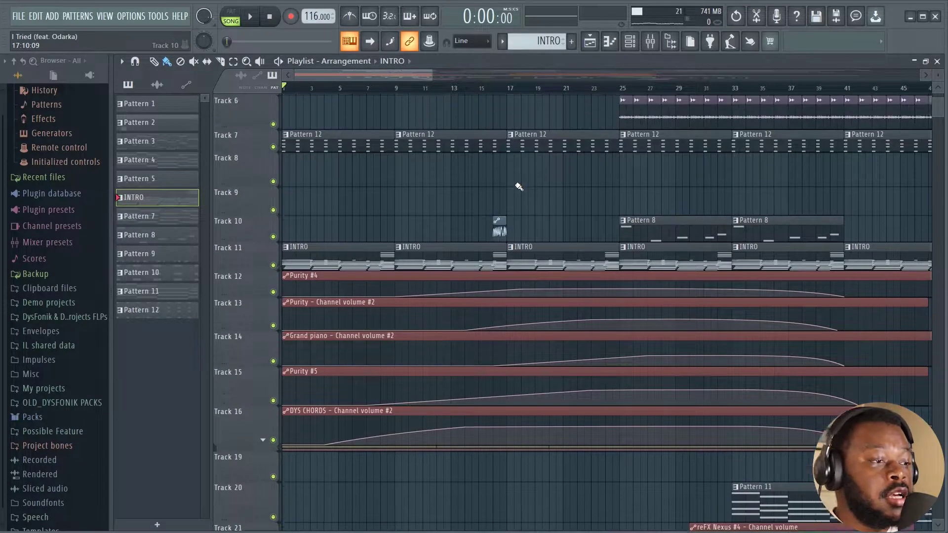
scroll(519, 188, down, 11)
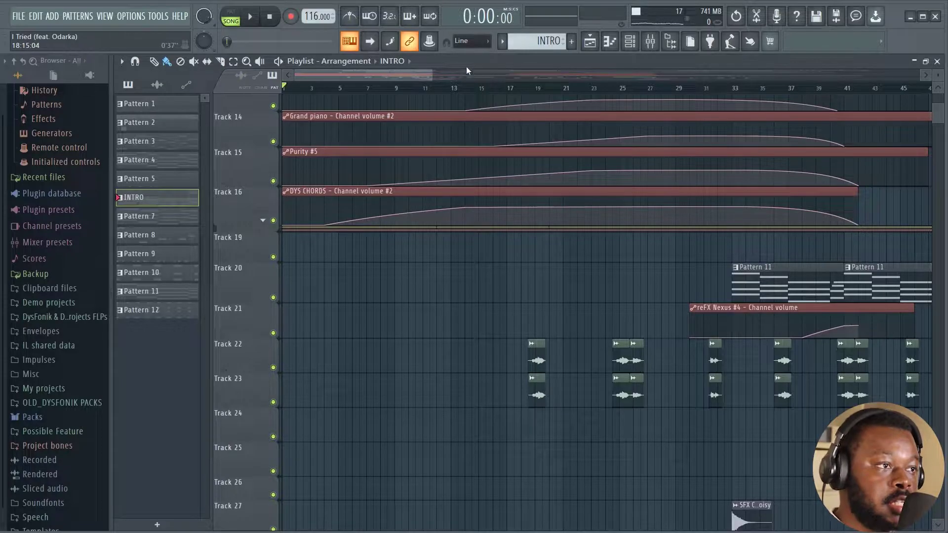
drag(431, 75, 487, 74)
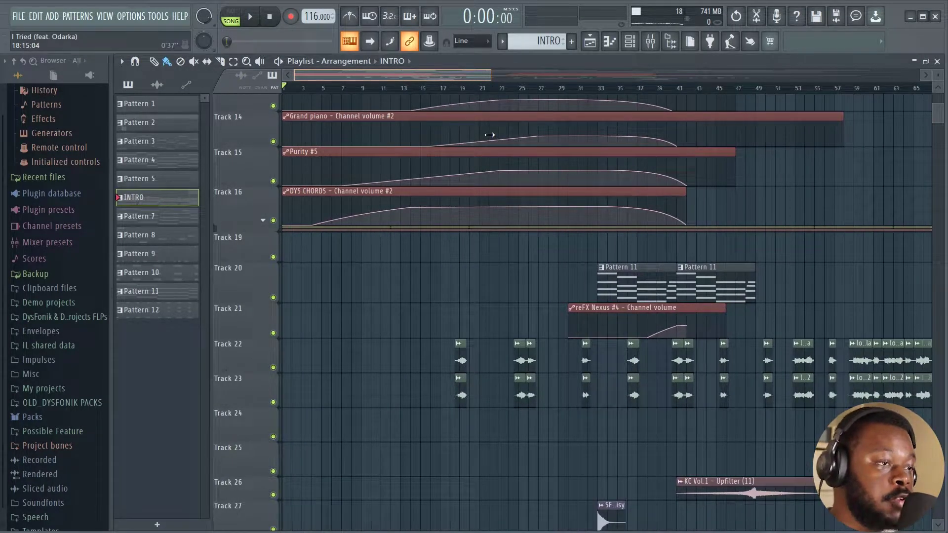
scroll(519, 129, up, 6)
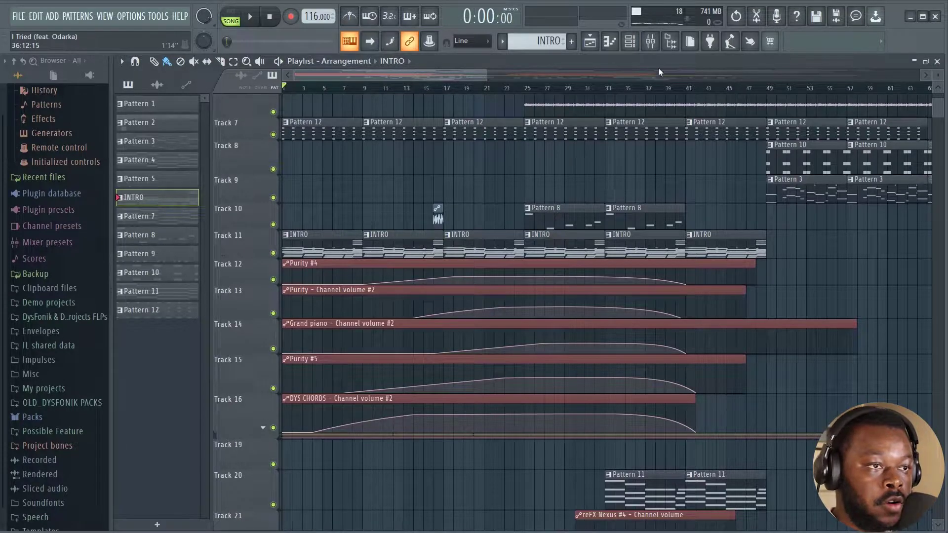
Play the INTRO pattern in pattern mode, review its instruments in the channel rack, and stop playback
click(630, 44)
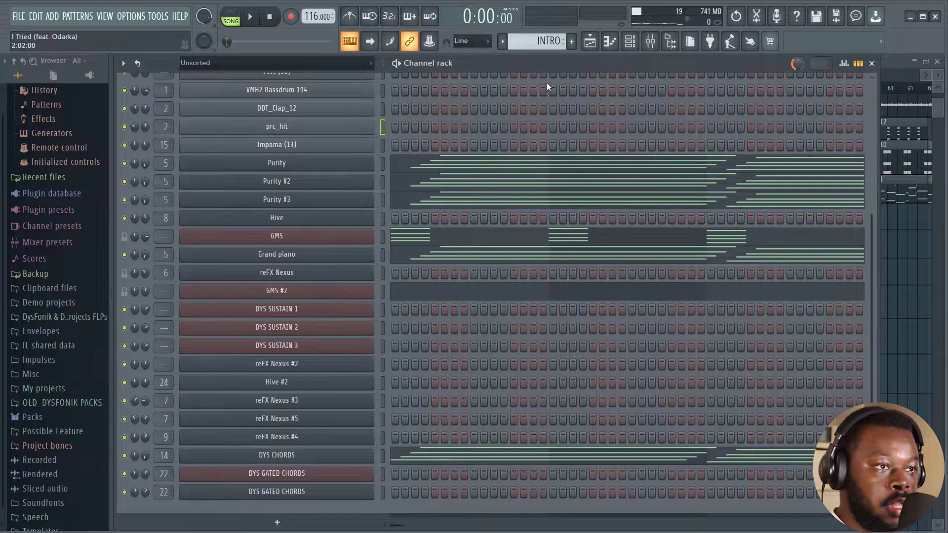
click(590, 41)
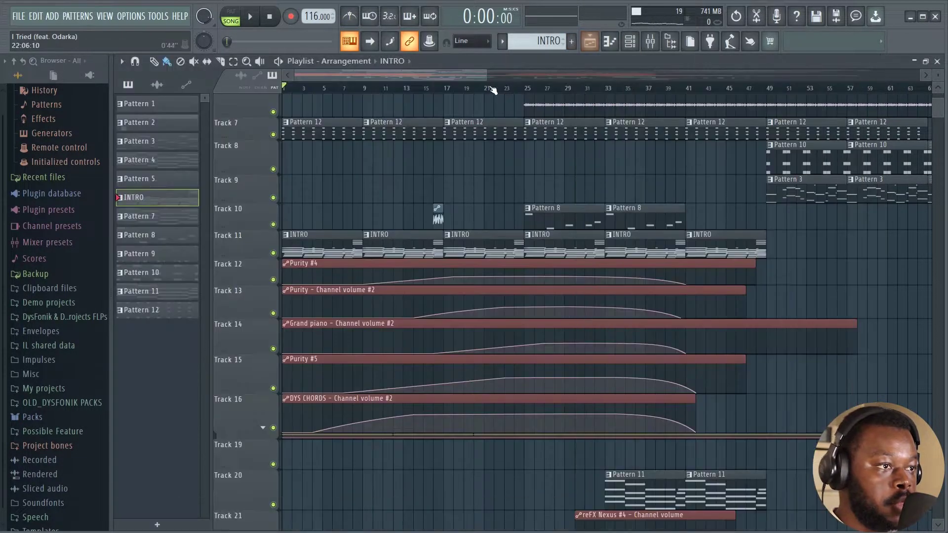
click(454, 88)
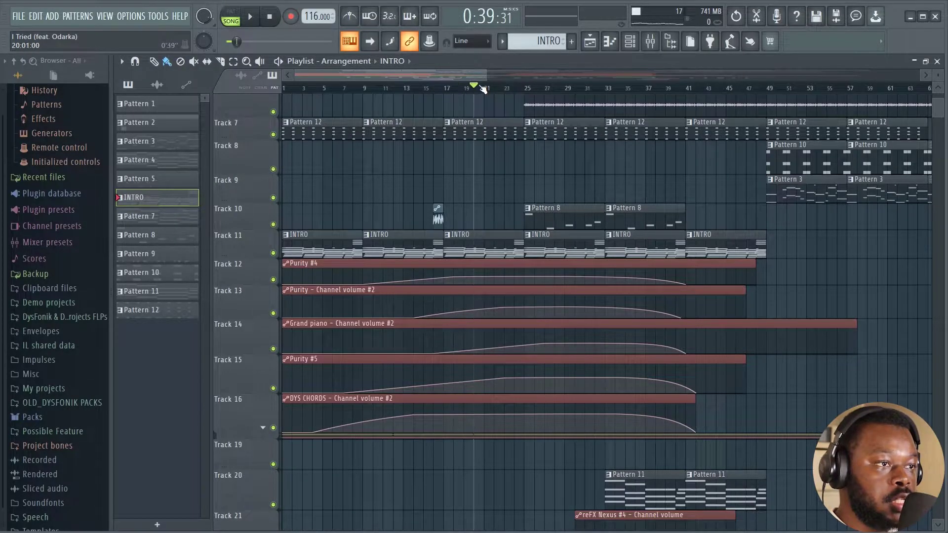
click(481, 88)
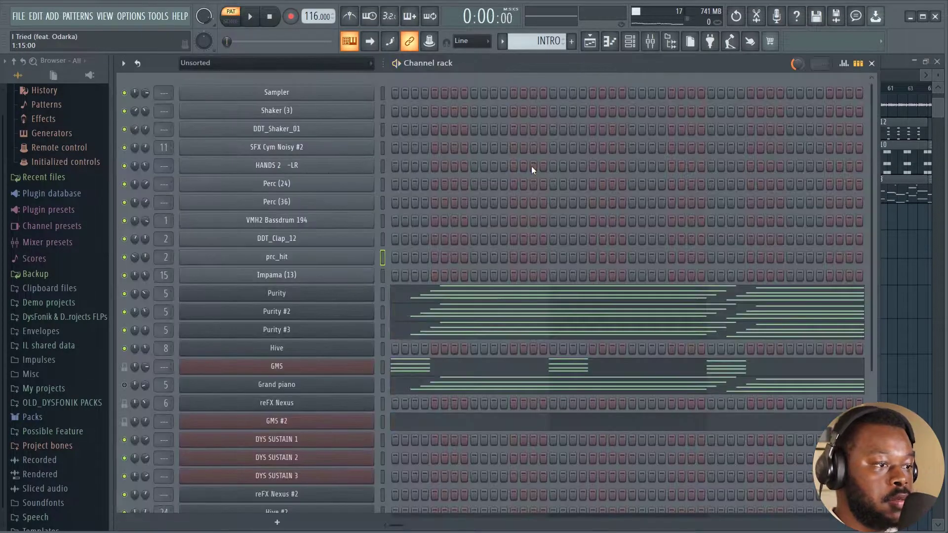
key(space)
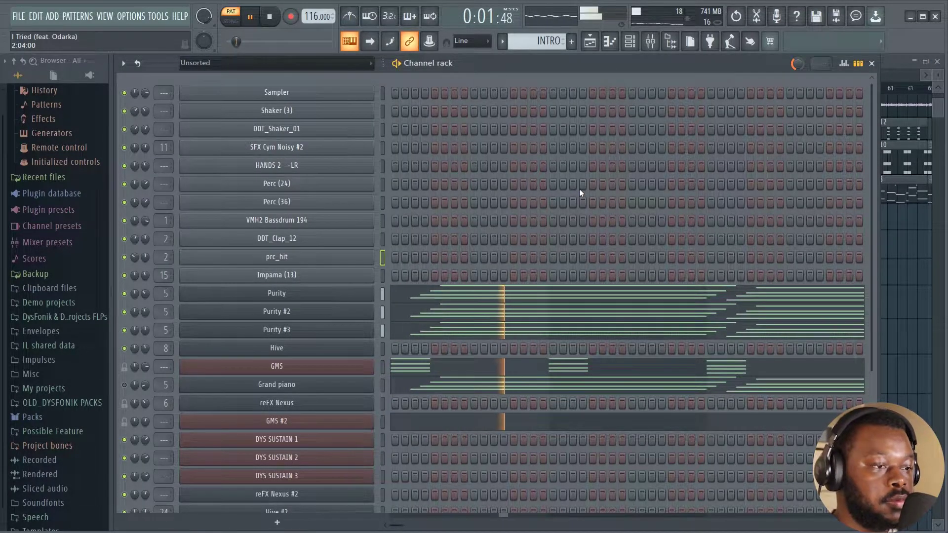
scroll(570, 188, down, 7)
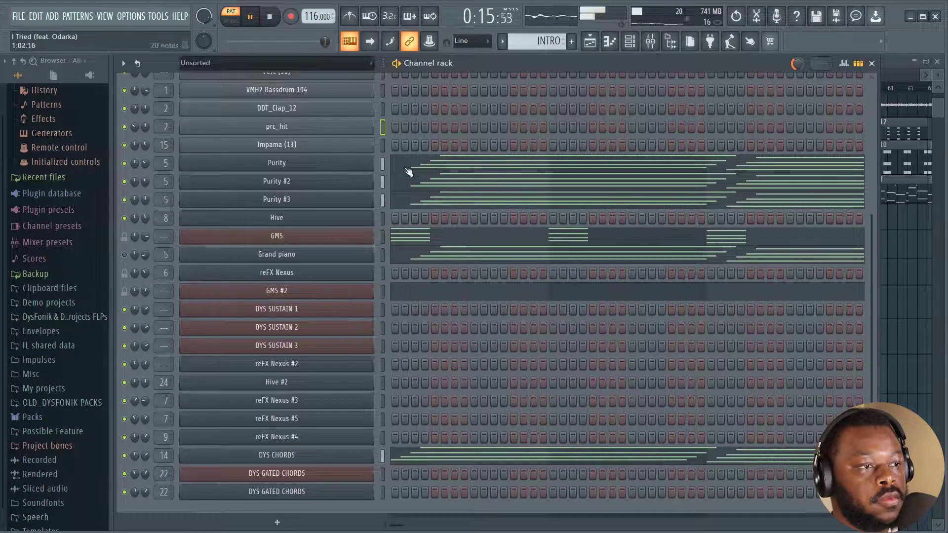
key(space)
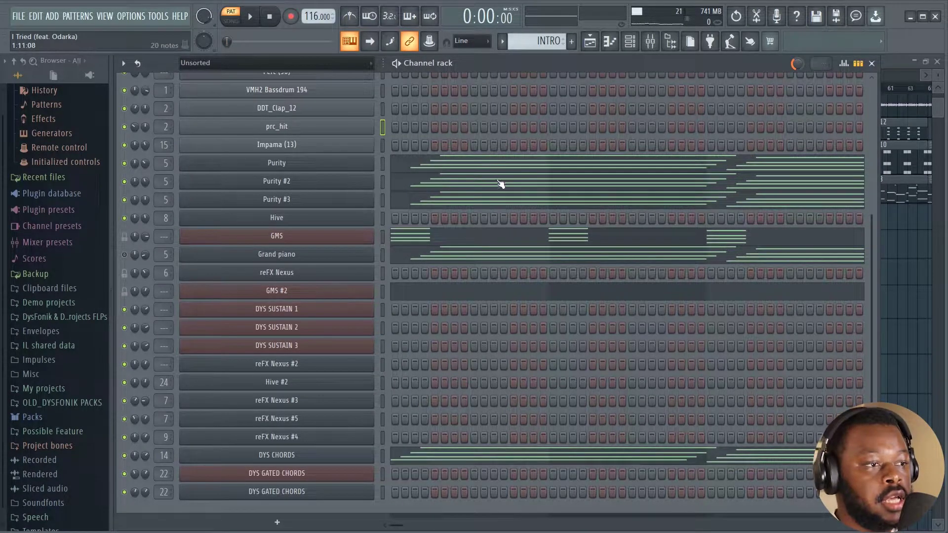
Examine the Purity channel's chord notes across the INTRO pattern in the piano roll
click(430, 177)
scroll(377, 256, down, 4)
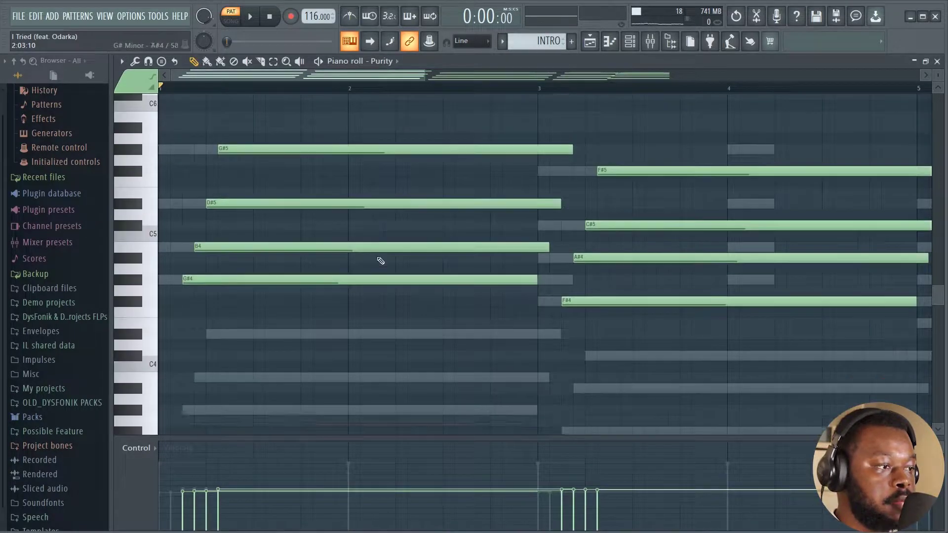
drag(423, 76, 651, 77)
scroll(397, 275, up, 4)
Examine the Purity #2 channel's chord notes in the piano roll
click(630, 43)
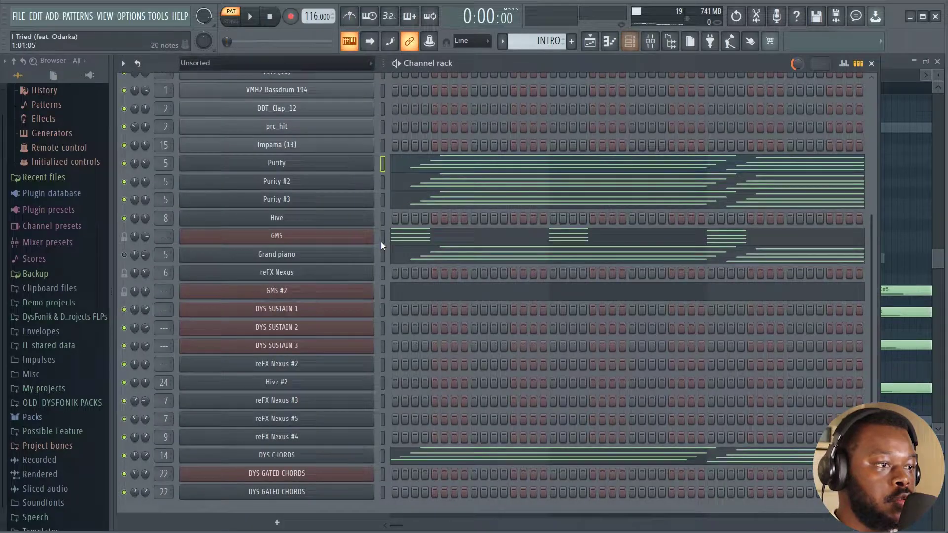
click(413, 180)
scroll(601, 242, down, 4)
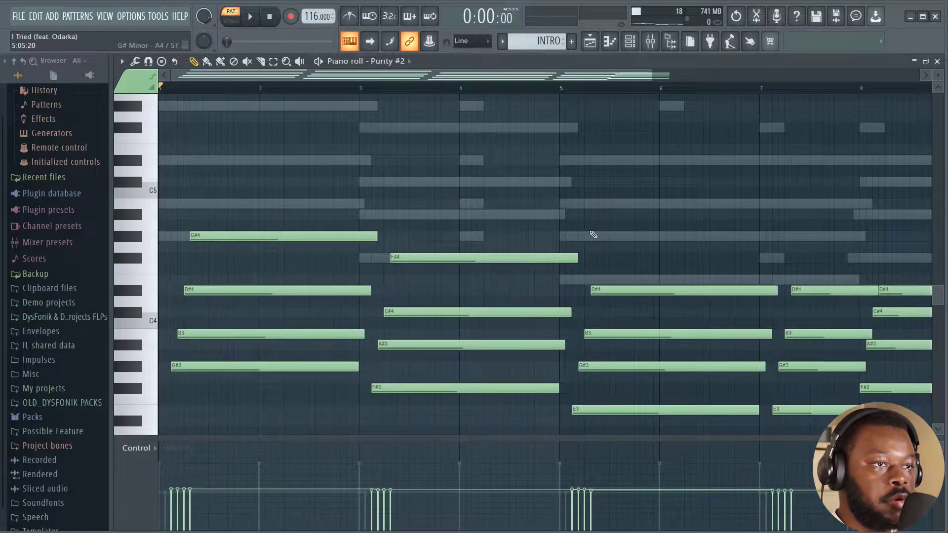
Audition the DYS CHORDS channel with the Purity channels muted, inspect its Lounge Lizard electric piano, and stop playback
click(631, 43)
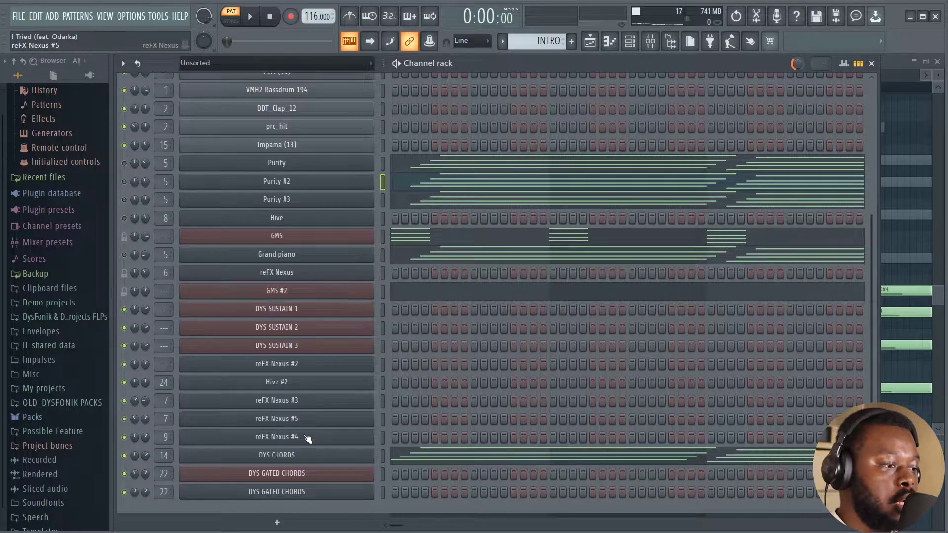
click(251, 25)
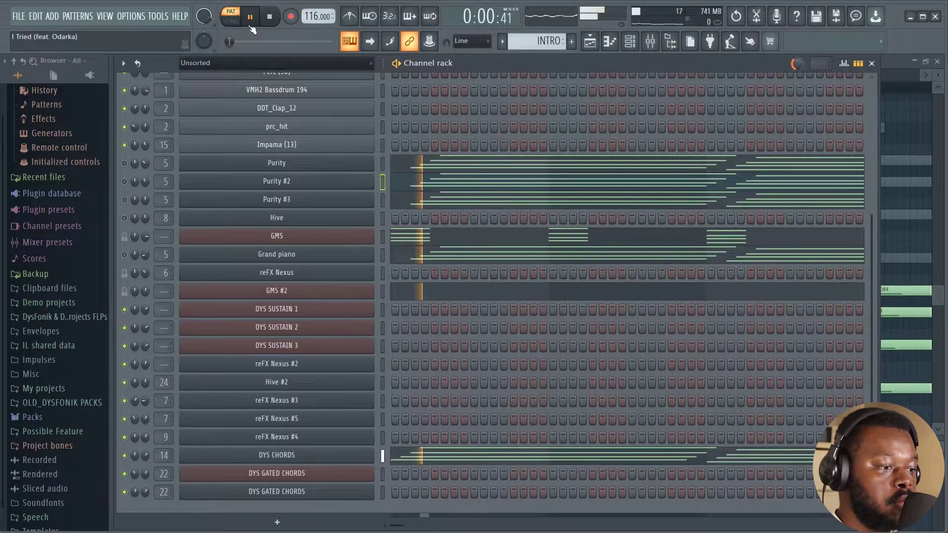
click(363, 460)
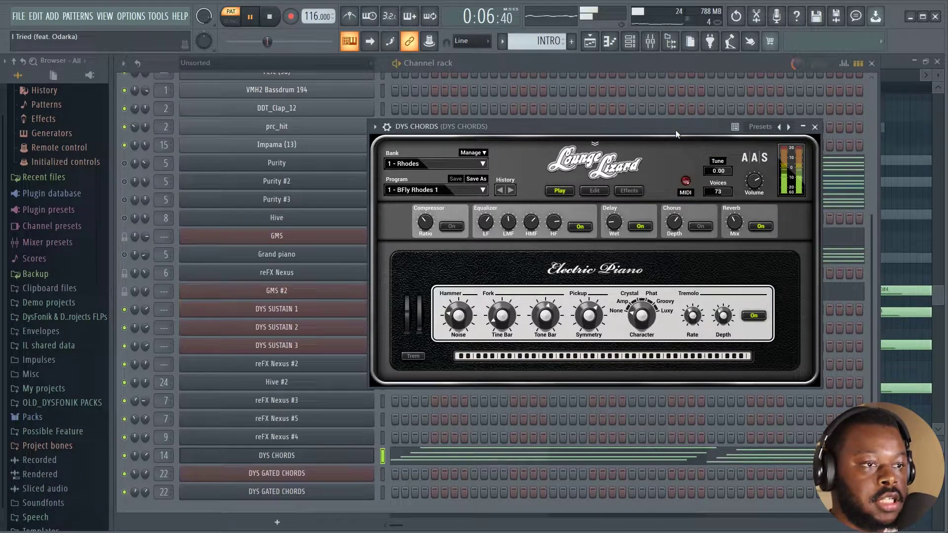
click(815, 127)
key(space)
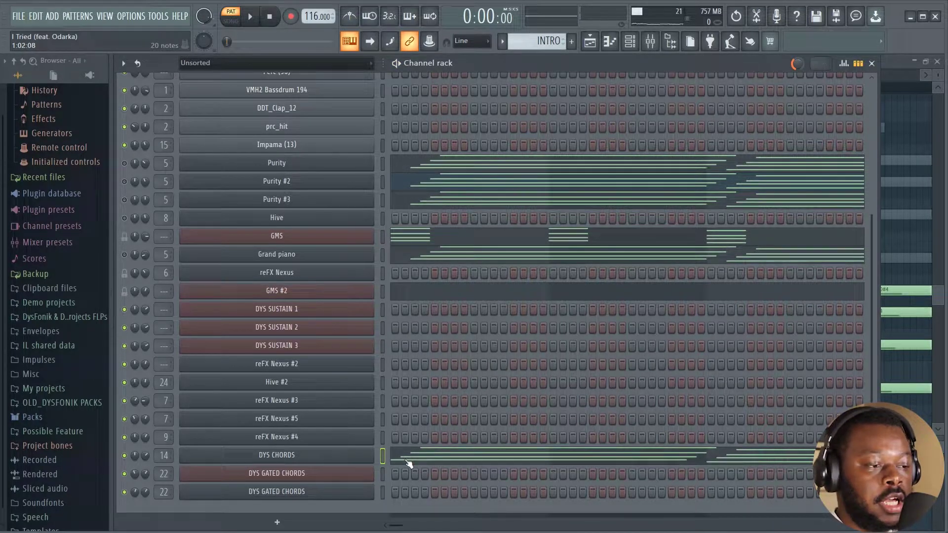
Inspect the DYS CHORDS Lounge Lizard instrument and its mixer track, playing the INTRO pattern to hear the stereo image
click(367, 462)
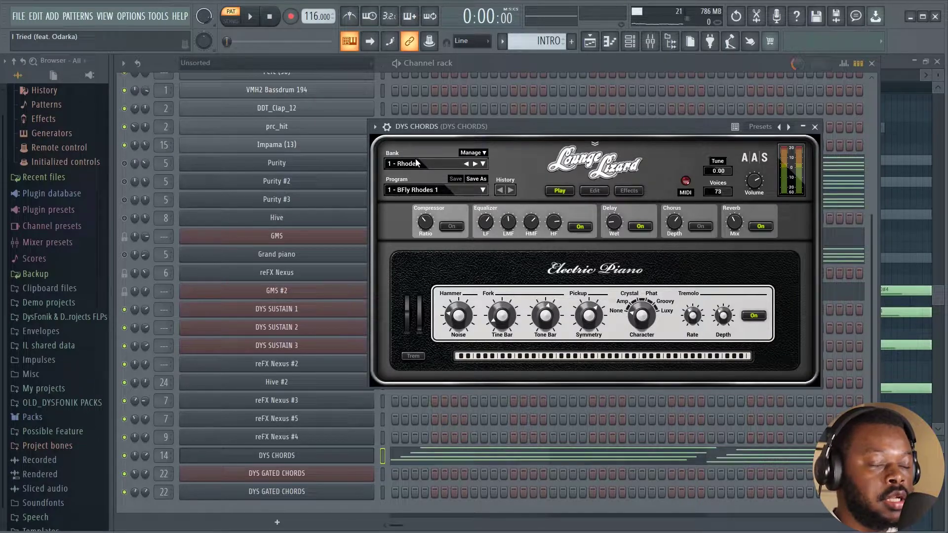
click(815, 128)
key(F9)
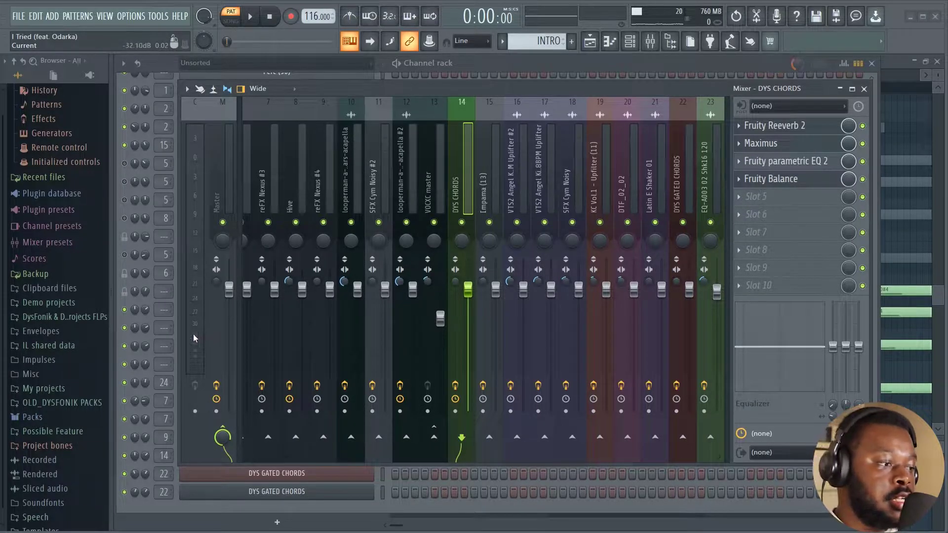
key(space)
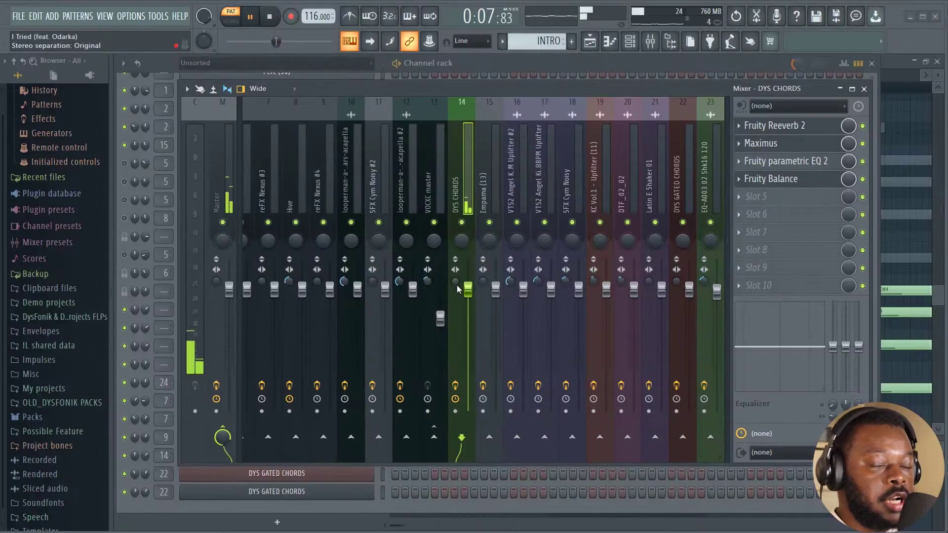
key(space)
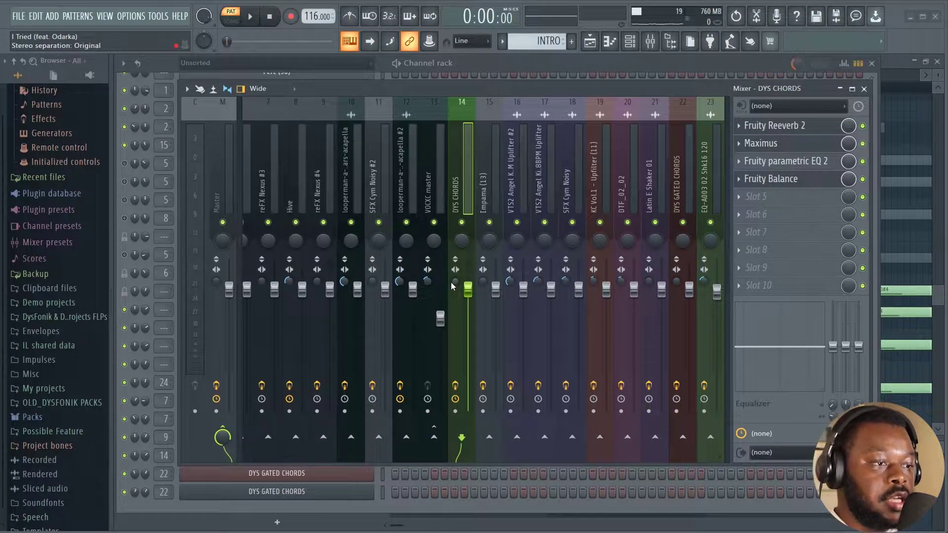
Try a changed stereo separation on the DYS CHORDS mixer track, audition it against the original setting, and close the mixer
drag(455, 283, 455, 237)
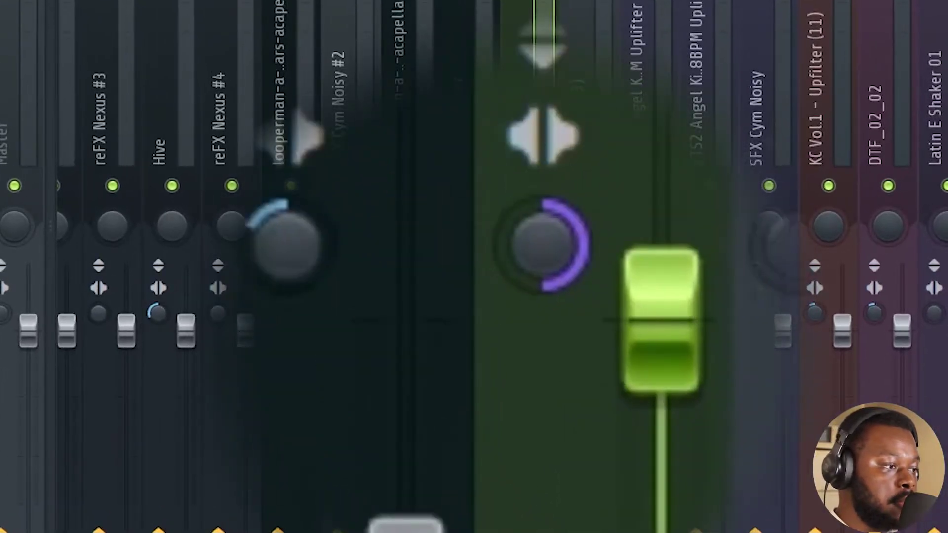
key(space)
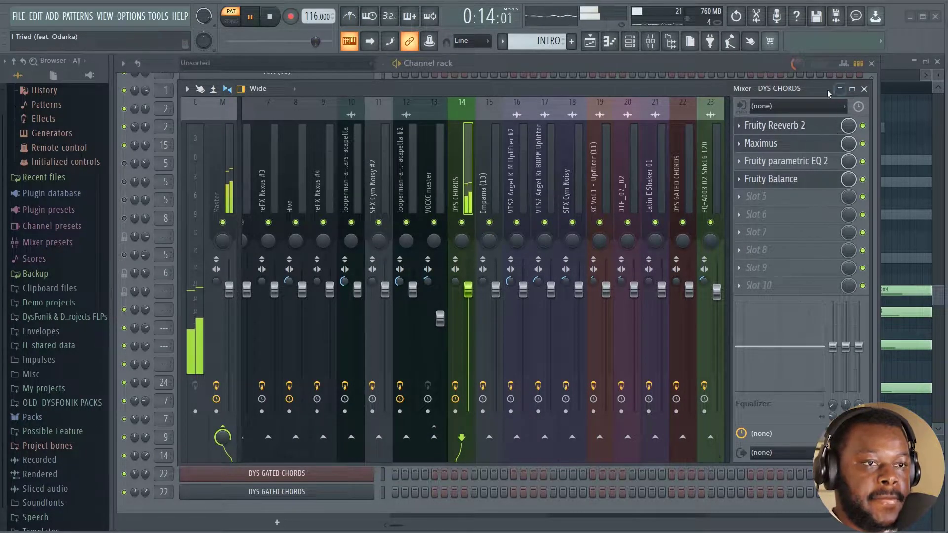
key(space)
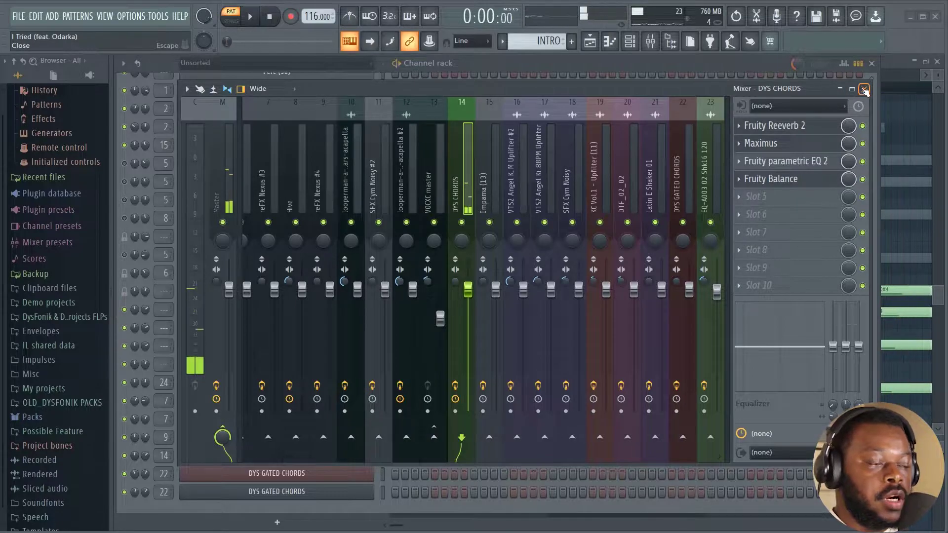
click(861, 89)
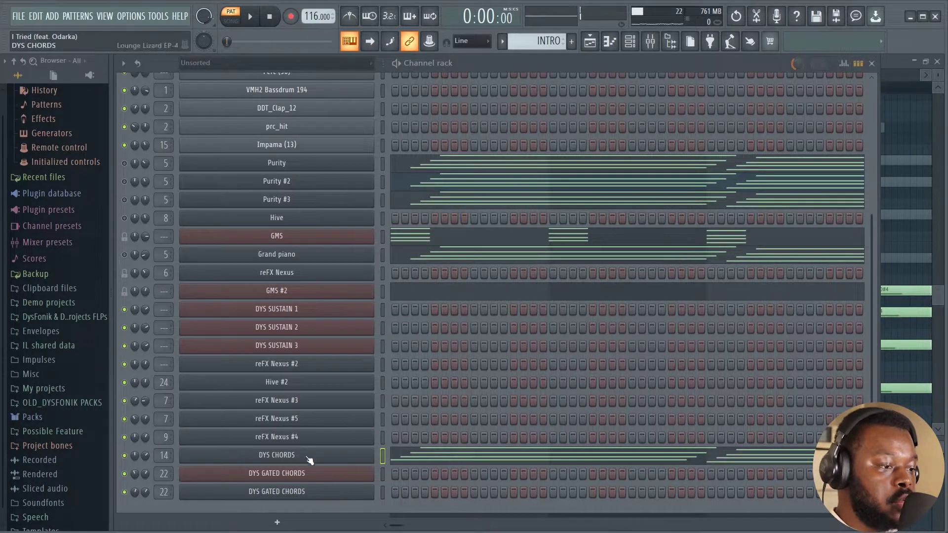
Open the DYS CHORDS notes in the piano roll, raise the first chord's velocities well above the other chords, and audition the result
click(416, 460)
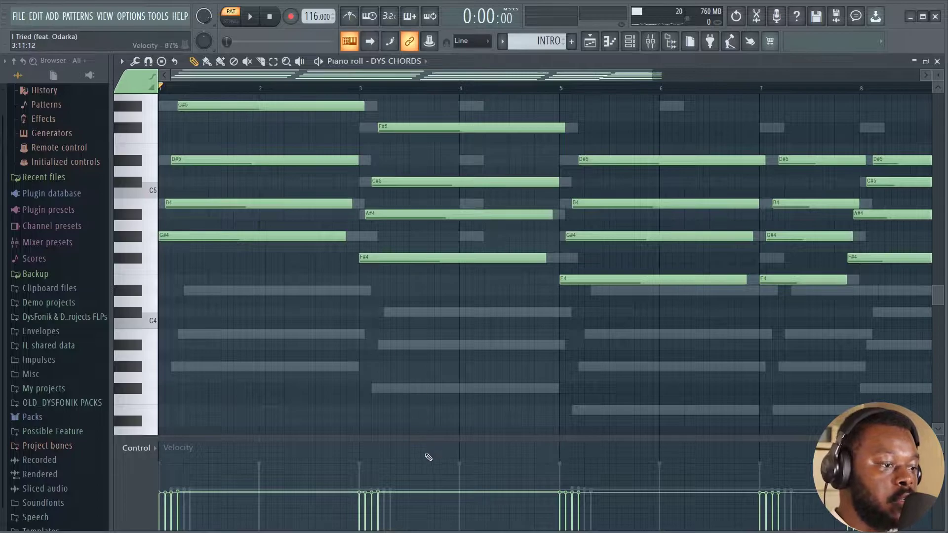
drag(420, 404, 380, 386)
drag(218, 387, 228, 180)
mouse_move(185, 390)
mouse_down()
mouse_move(165, 270)
mouse_move(191, 271)
mouse_up()
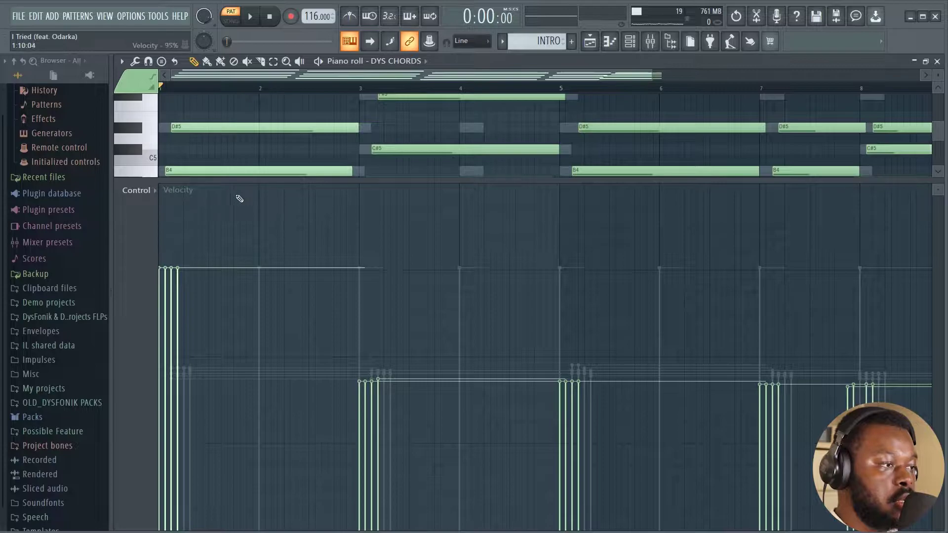
drag(239, 182, 240, 356)
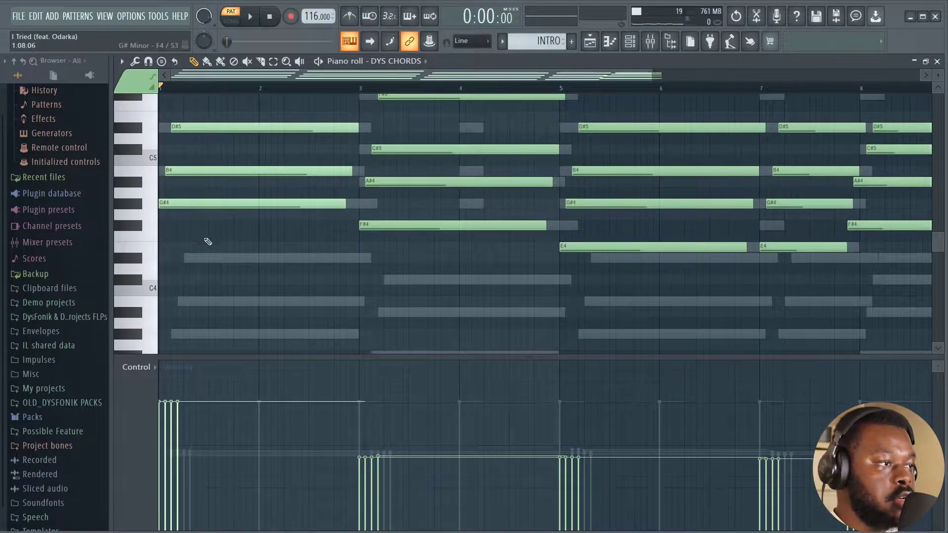
scroll(208, 241, up, 2)
key(space)
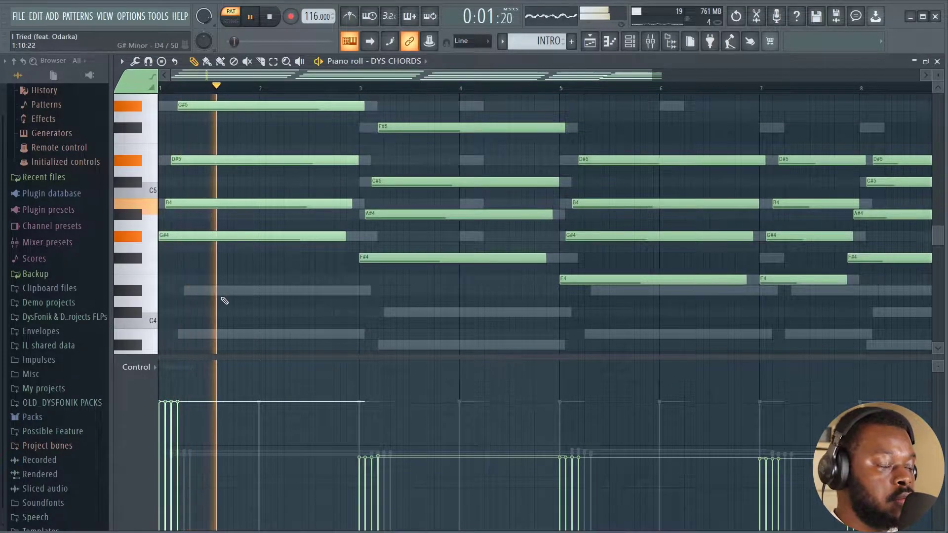
key(space)
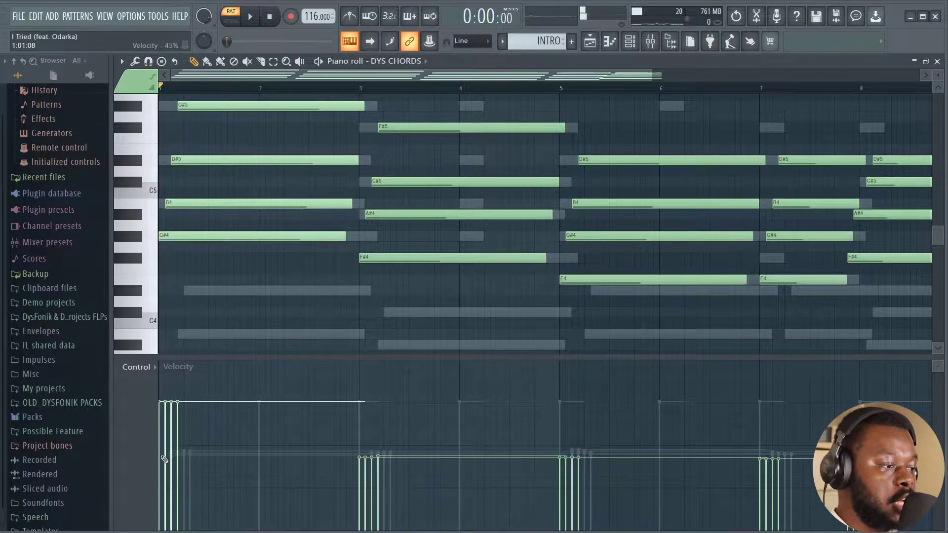
Lower the first chord's velocities to about 45%, level with the following chords, and audition the softer playing
drag(164, 459, 181, 456)
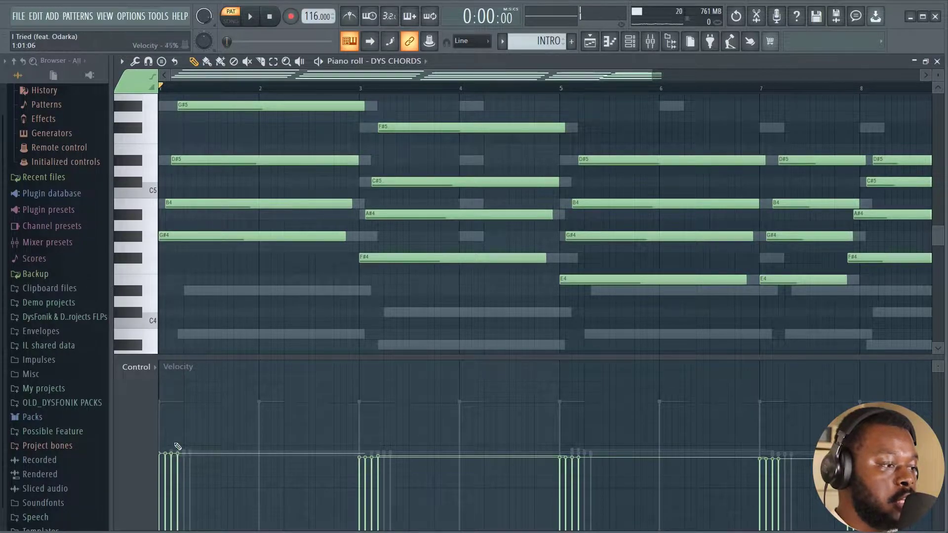
key(space)
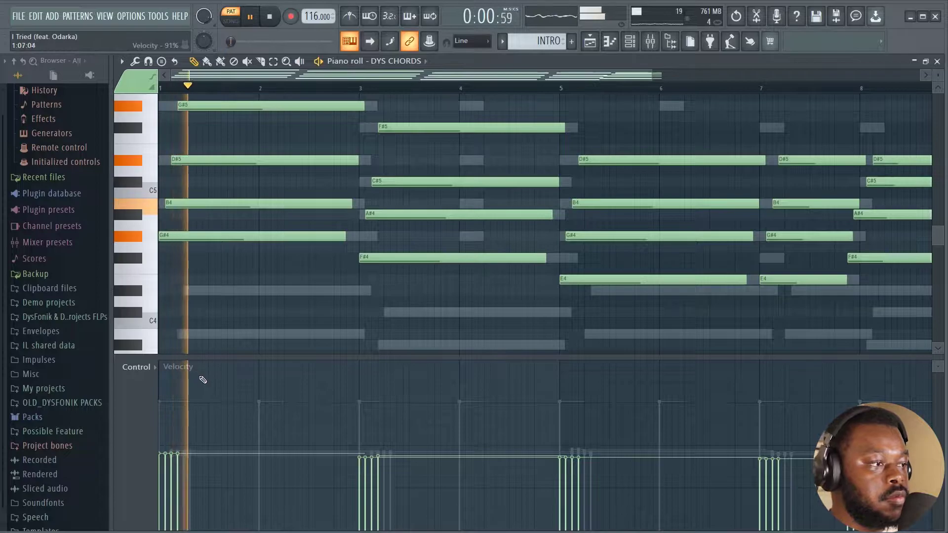
click(236, 247)
key(ctrl+z)
click(226, 182)
key(ctrl+z)
drag(277, 353, 267, 218)
key(space)
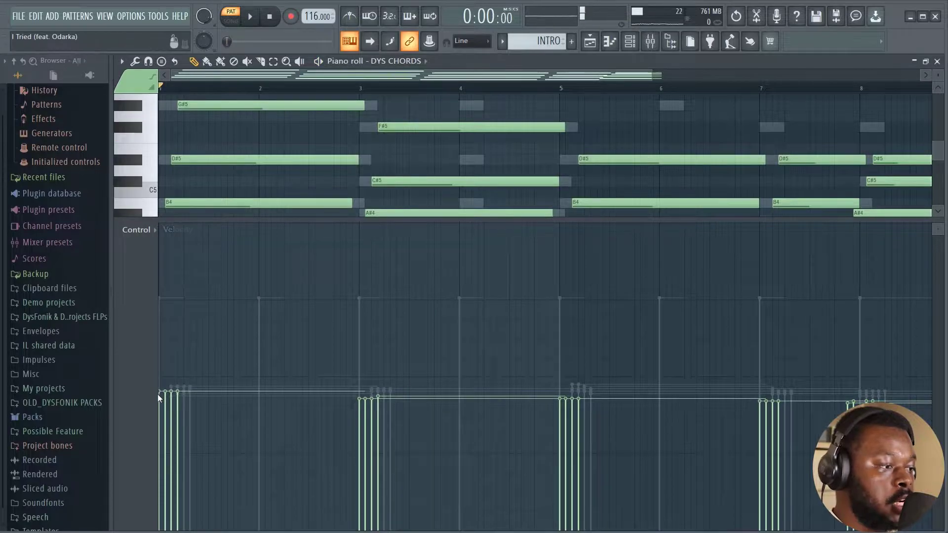
drag(163, 397, 181, 399)
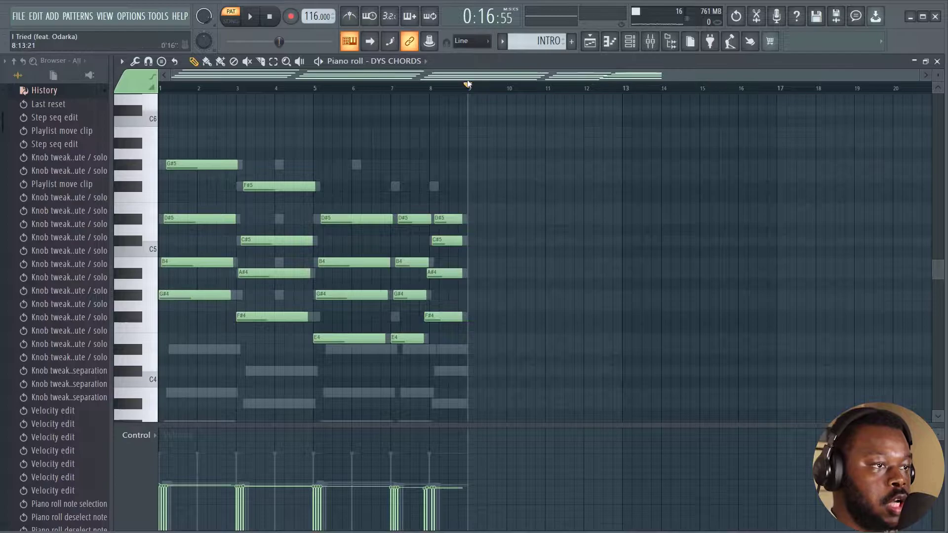
Duplicate the DYS CHORDS progression from bars 1–8 into the following eight bars
drag(469, 88, 160, 88)
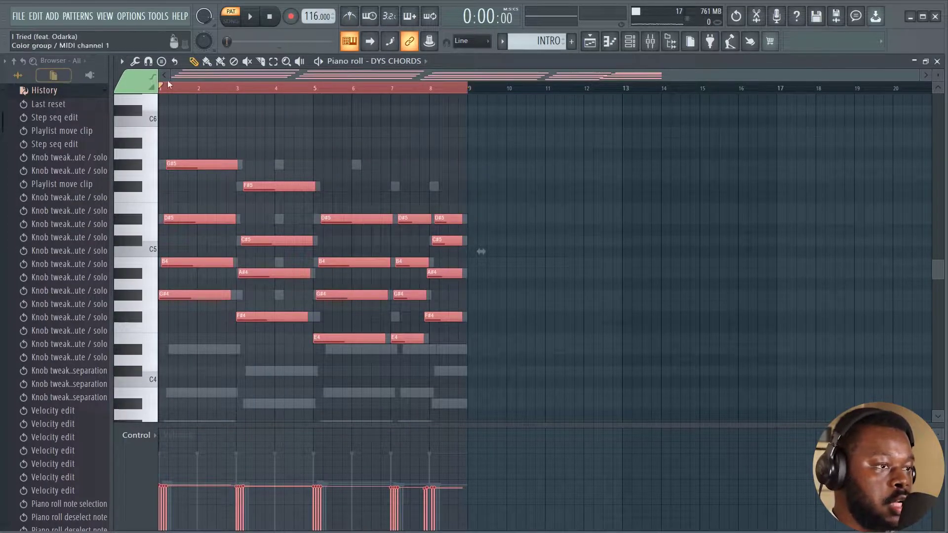
key(ctrl+b)
click(466, 91)
Delete the upper chord notes in bars 1–8, keeping only the lowest note of each chord
drag(461, 300, 158, 116)
ctrl+shift+click(203, 296)
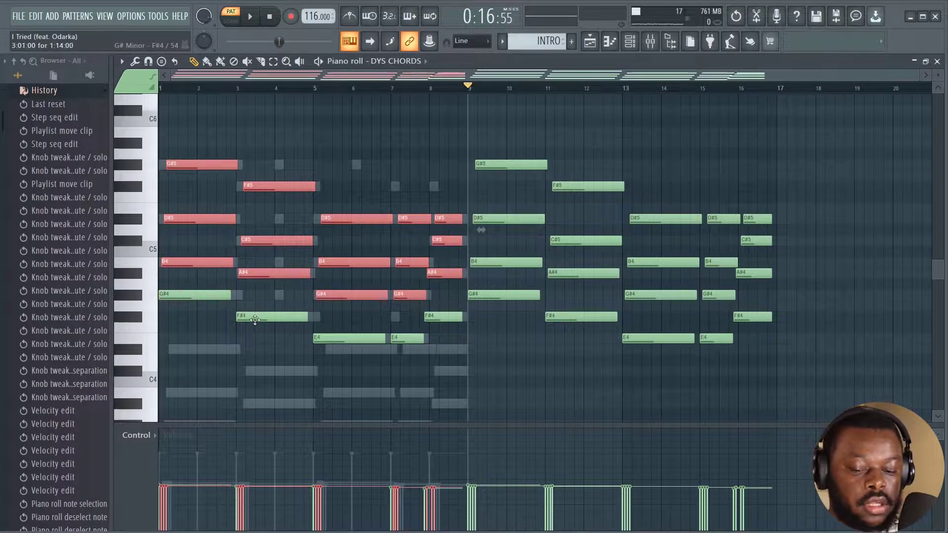
key(Delete)
Select bars 1–8 as the playback range and extend each root note so it reaches the start of the next one
drag(468, 92, 161, 90)
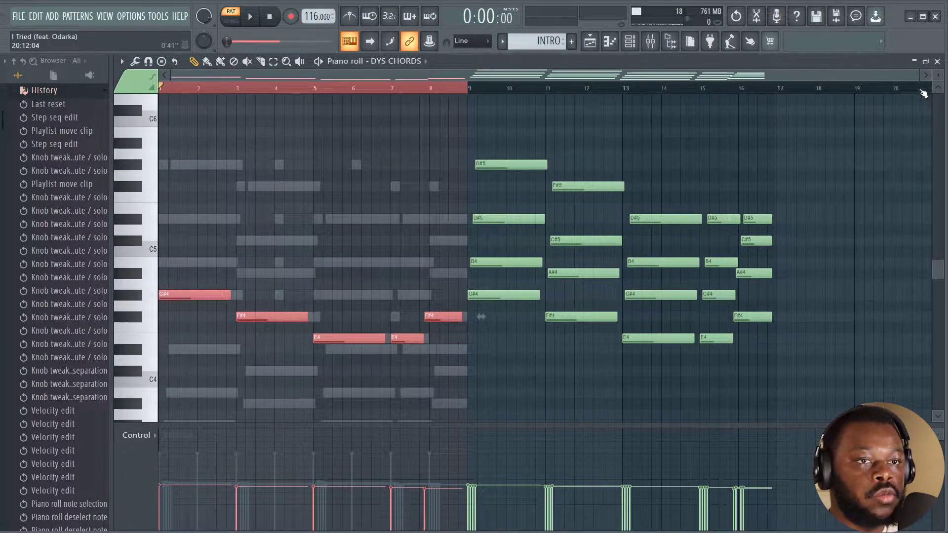
drag(916, 78, 553, 78)
click(498, 178)
scroll(498, 207, down, 5)
scroll(179, 240, up, 3)
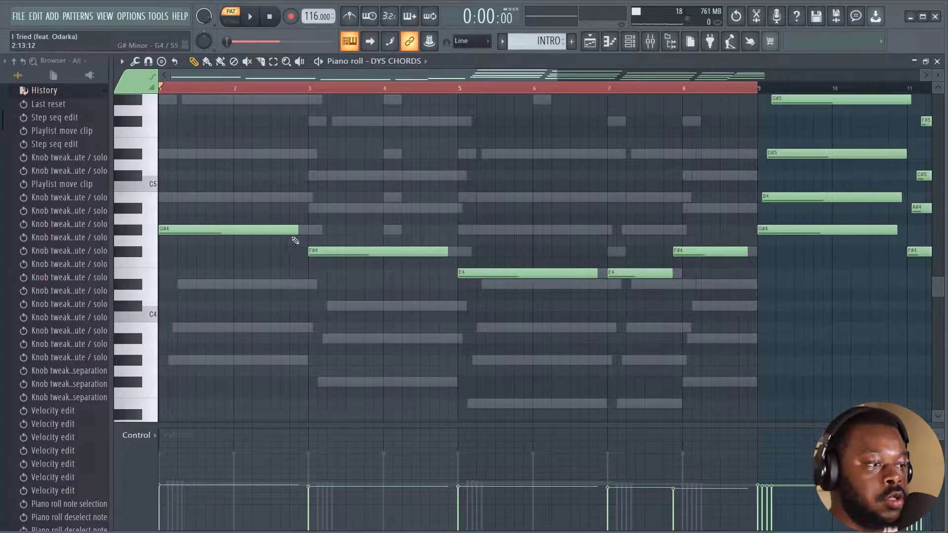
drag(447, 251, 458, 251)
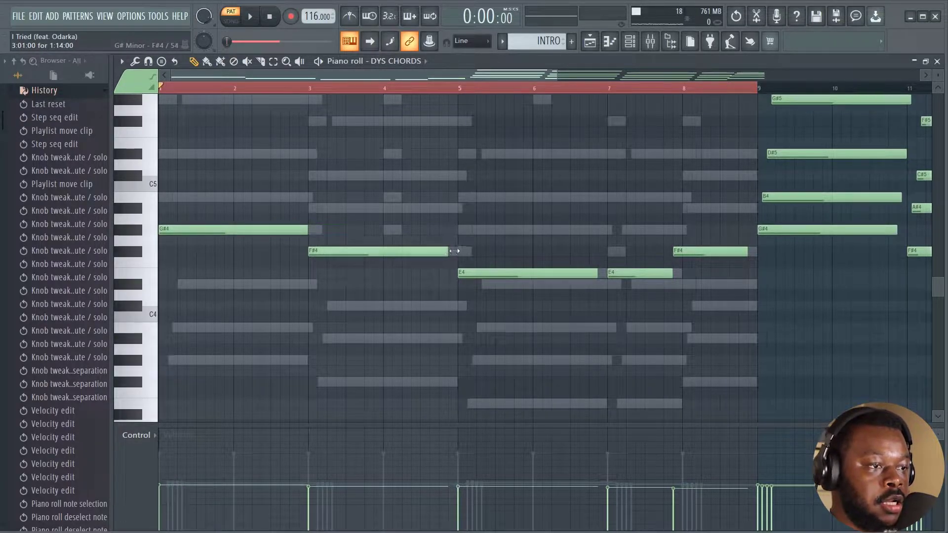
drag(597, 275, 614, 273)
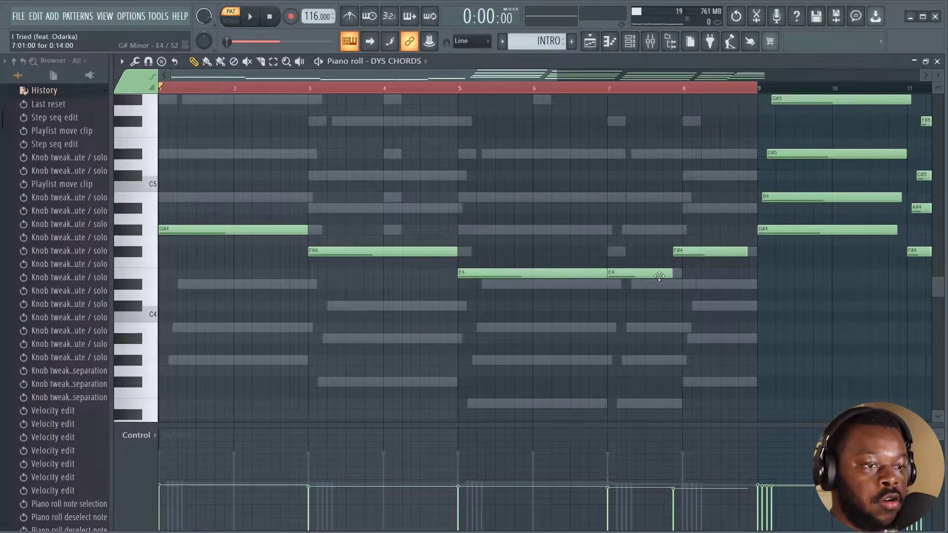
drag(691, 251, 701, 251)
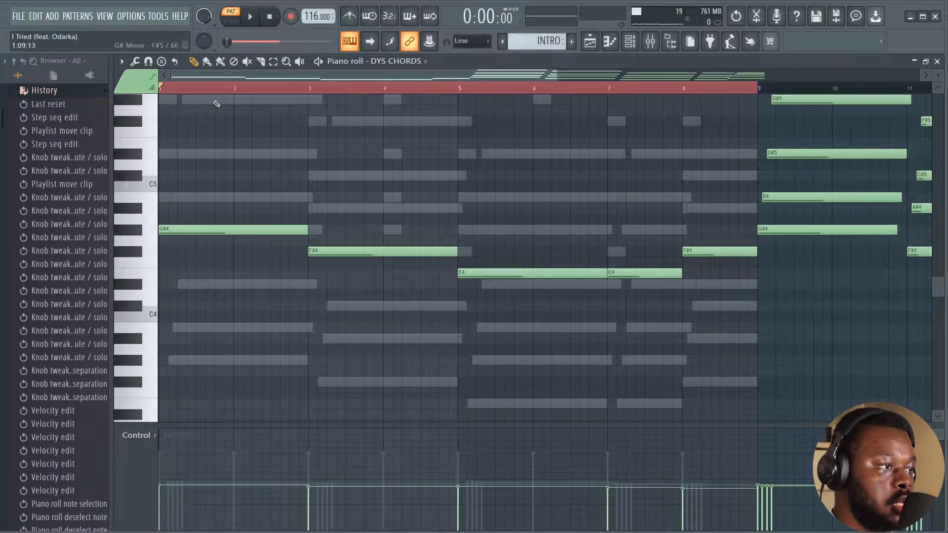
Audition the root-note line in bars 1–8, skipping ahead through its note changes, and stop playback
key(space)
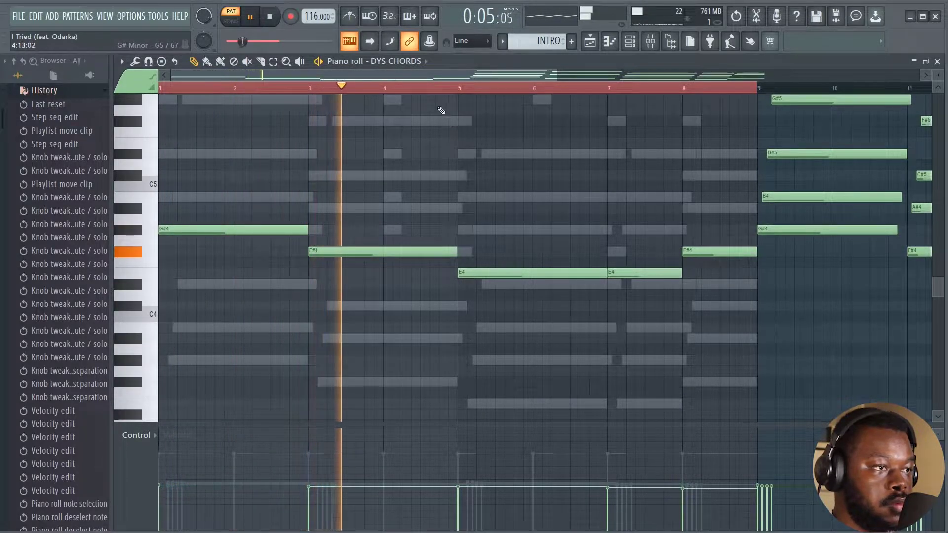
click(431, 89)
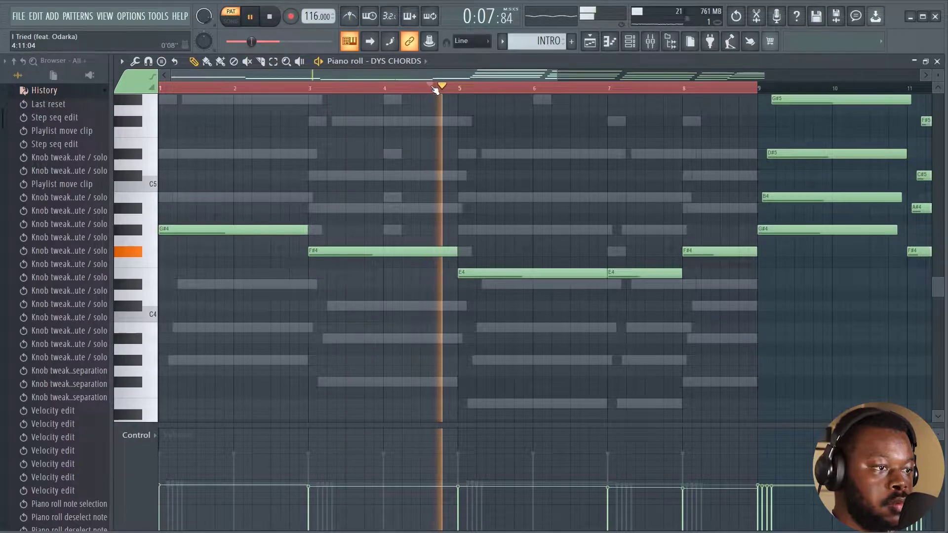
click(609, 90)
click(675, 91)
key(space)
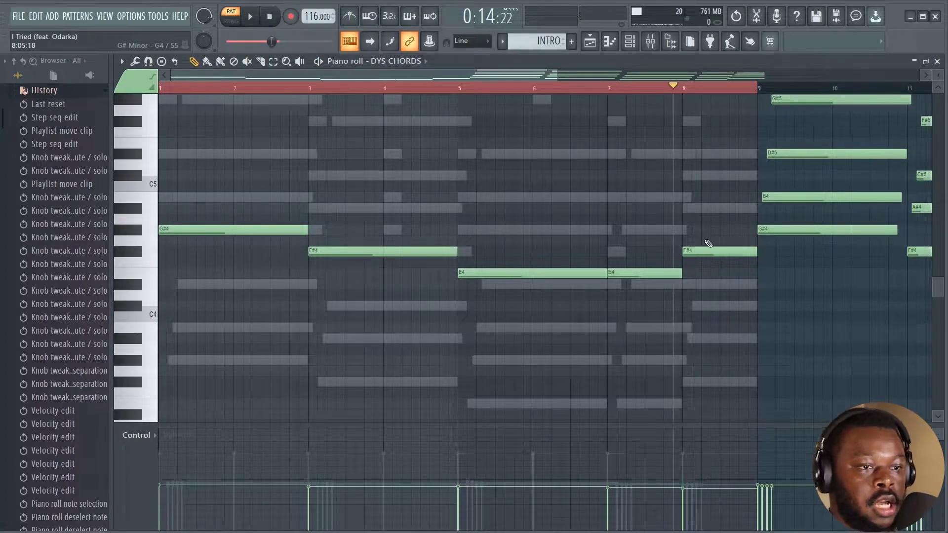
Try the last root note at D#4 instead of F#4, audition the change, and undo the note moves
drag(705, 254, 705, 287)
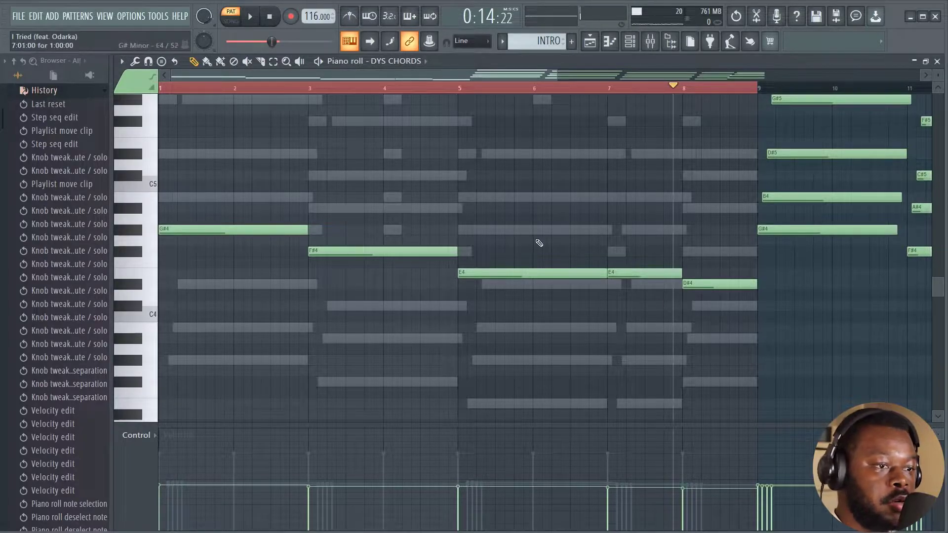
drag(708, 286, 710, 320)
key(space)
drag(695, 303, 697, 282)
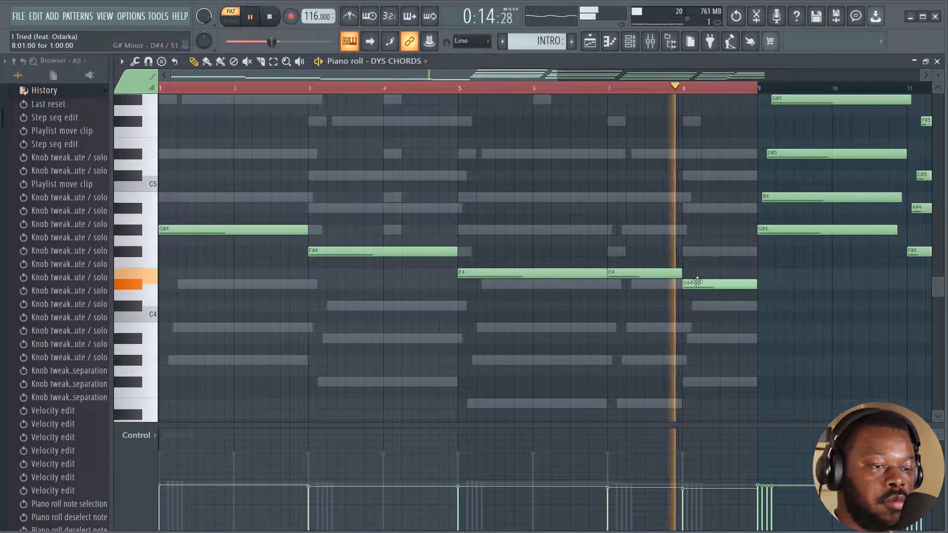
key(space)
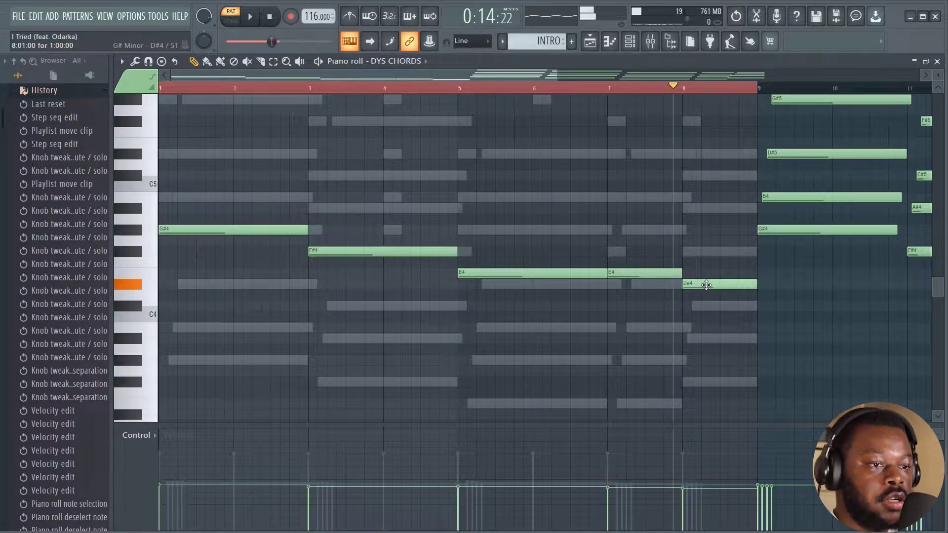
key(ctrl+z)
key(ctrl+z)
key(ctrl+z)
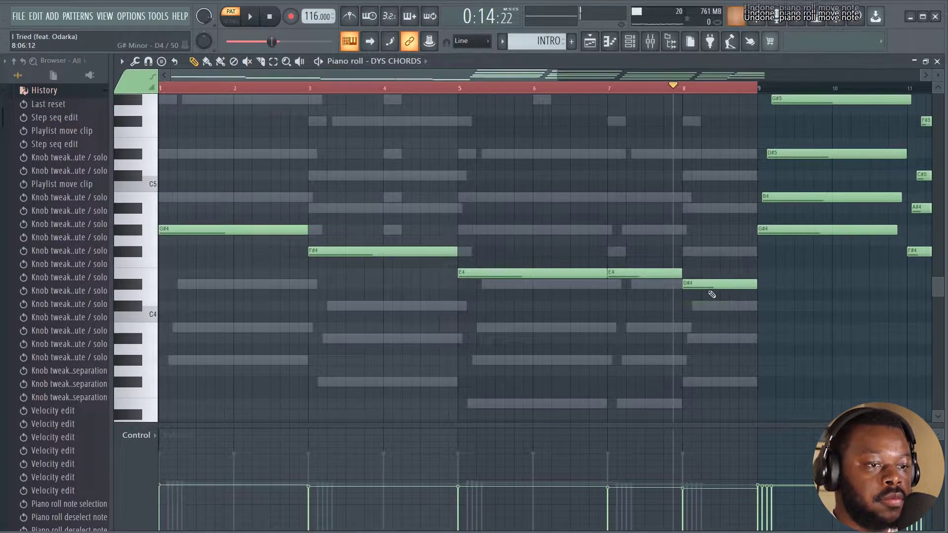
Try B4 and D#5 over the first root note, and A#4 and C#5 over the second root note lowered to F4
click(251, 90)
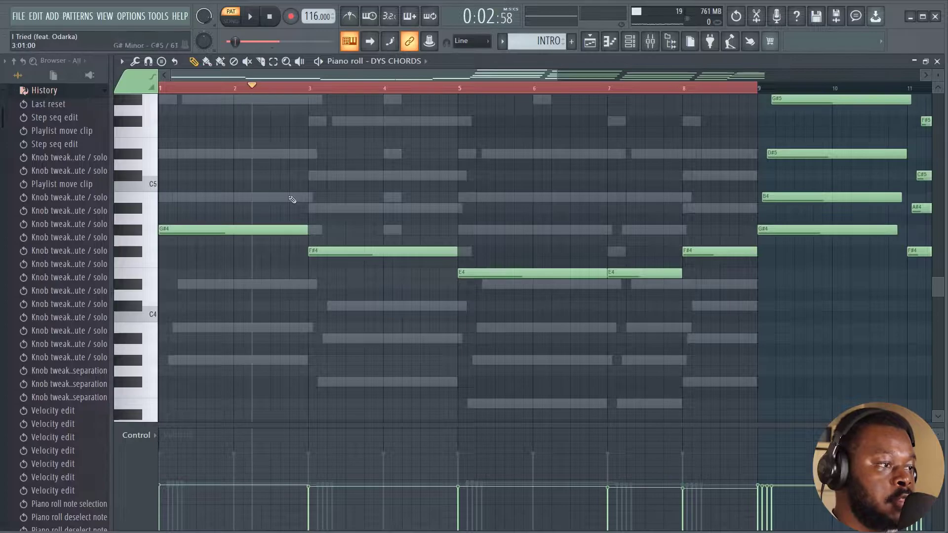
ctrl+click(305, 230)
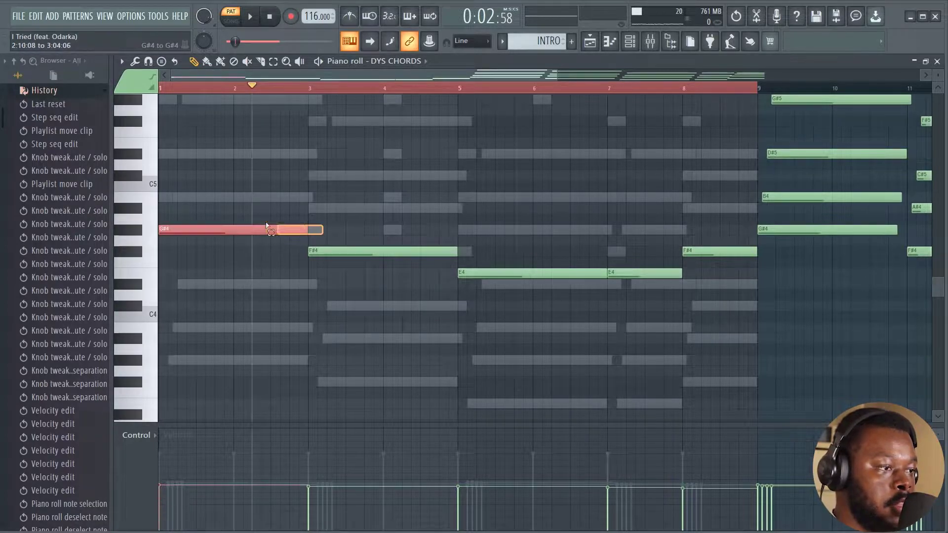
ctrl+click(356, 249)
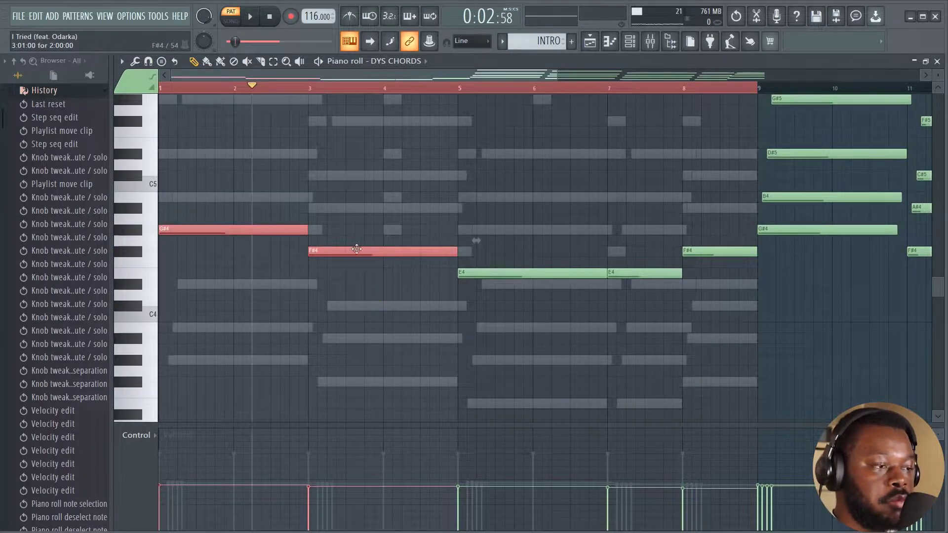
click(308, 208)
click(165, 197)
click(320, 208)
drag(325, 251, 323, 262)
click(319, 178)
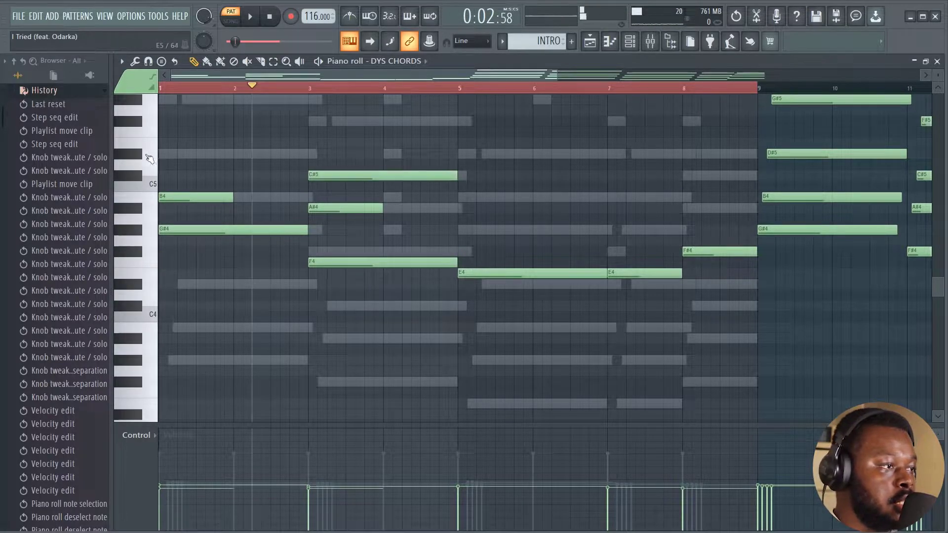
click(162, 155)
drag(292, 253, 253, 227)
drag(383, 309, 343, 257)
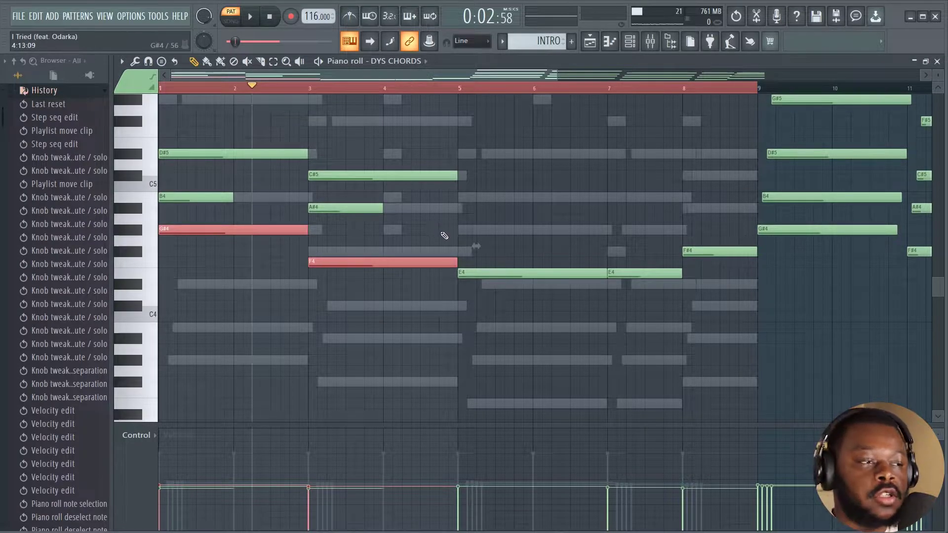
Delete the trial notes above the first two roots and move the second root note back to F#4
right_click(363, 210)
right_click(348, 174)
right_click(227, 198)
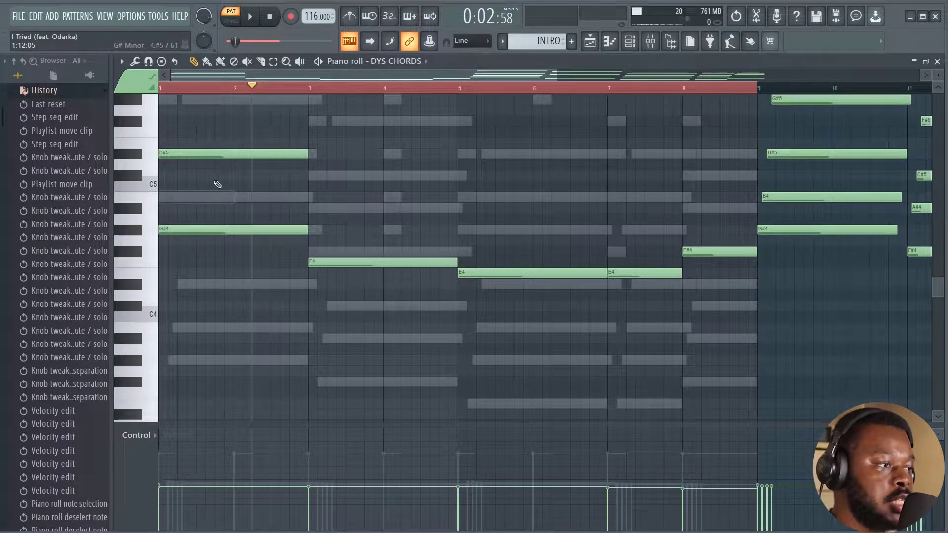
right_click(242, 154)
click(357, 263)
drag(357, 262, 355, 252)
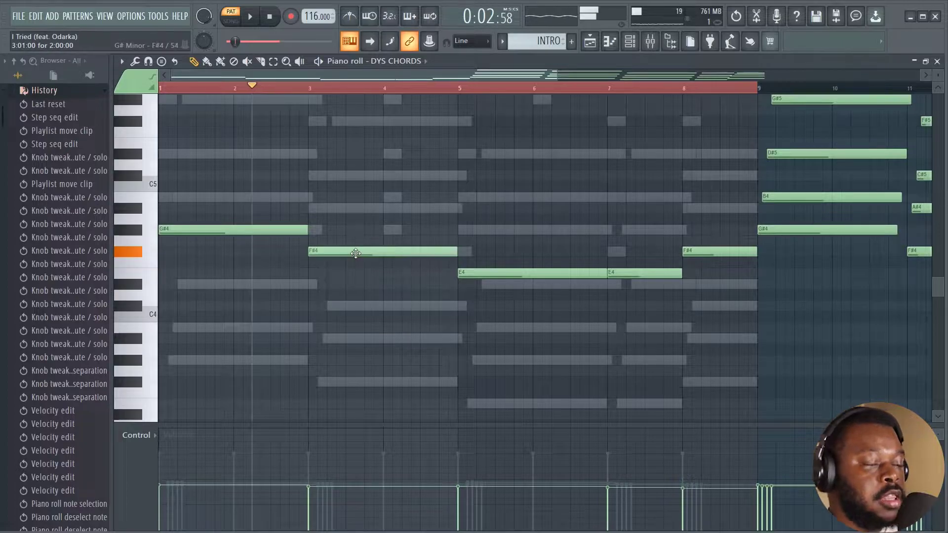
Open the piano roll of the Sampler channel and choose the Minor Natural (Aeolian) scale stamp
scroll(218, 232, up, 3)
ctrl+scroll(226, 298, up, 2)
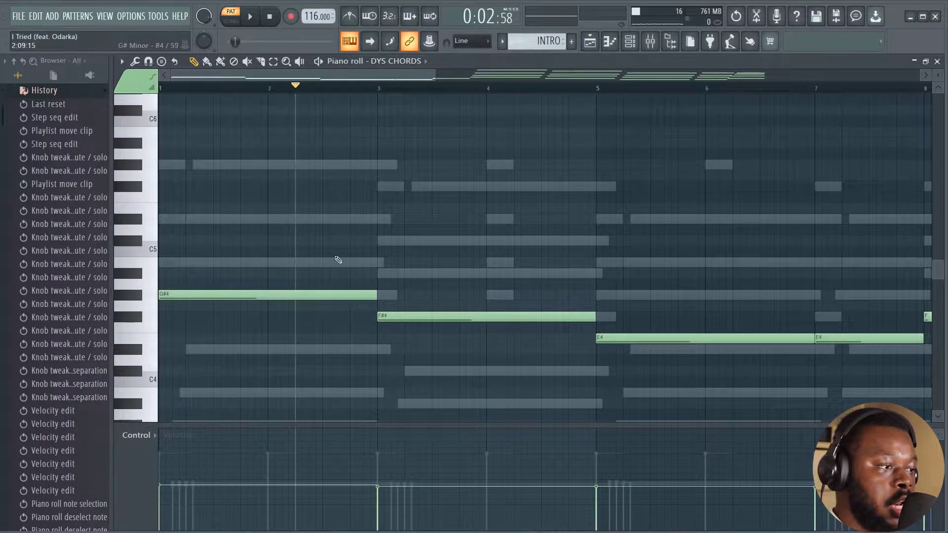
click(630, 41)
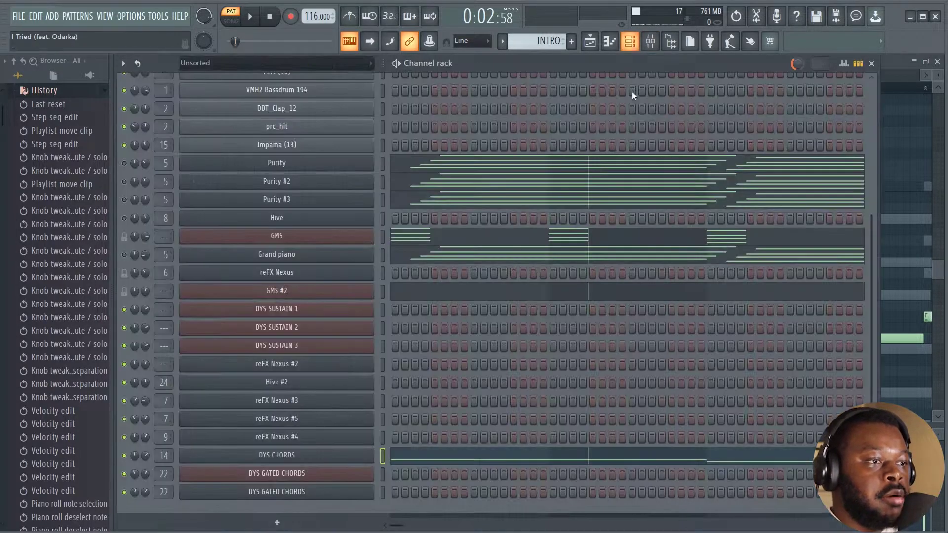
scroll(535, 275, up, 7)
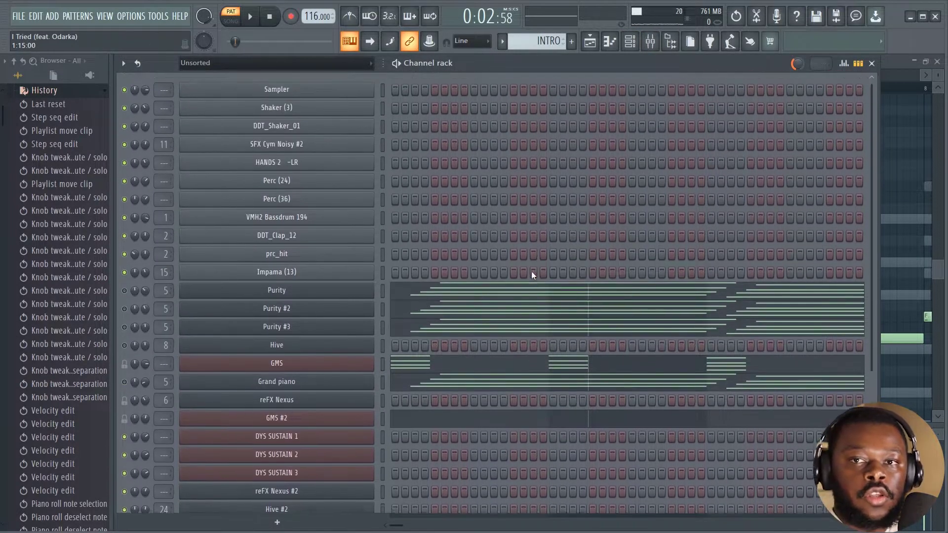
right_click(362, 93)
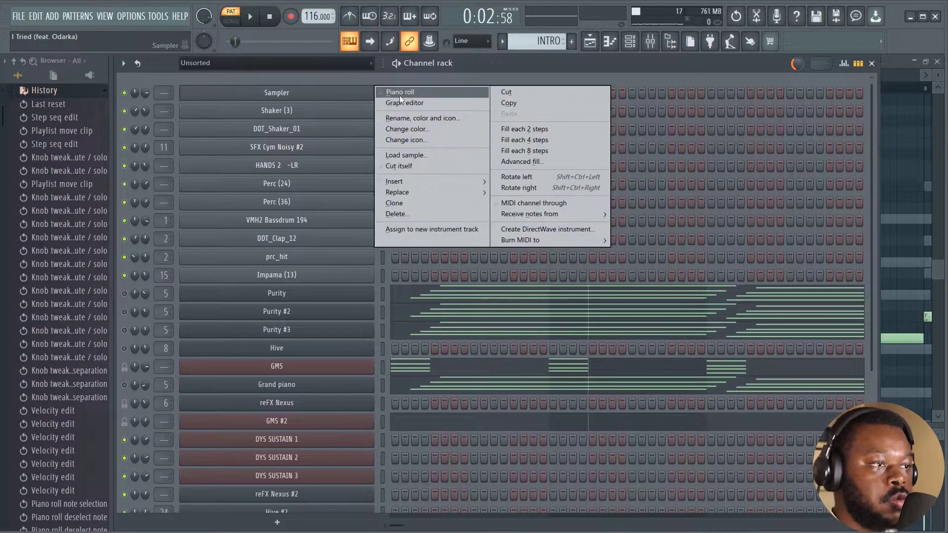
click(401, 94)
scroll(240, 192, down, 3)
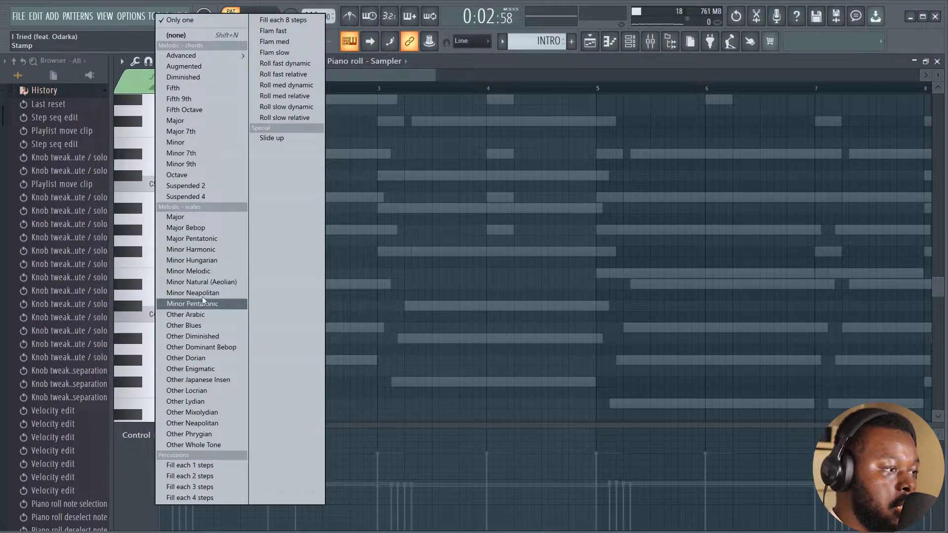
click(199, 284)
Stamp the scale from G#4 at bar 1 and stretch its notes to the end of bar 8
drag(203, 359, 177, 359)
drag(358, 327, 338, 200)
ctrl+scroll(396, 118, down, 3)
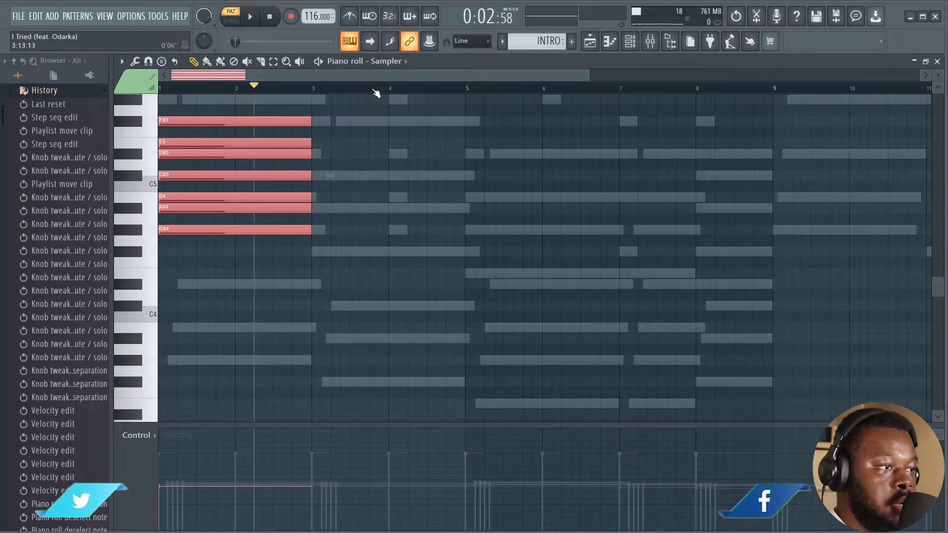
key(ctrl+d)
drag(294, 144, 711, 131)
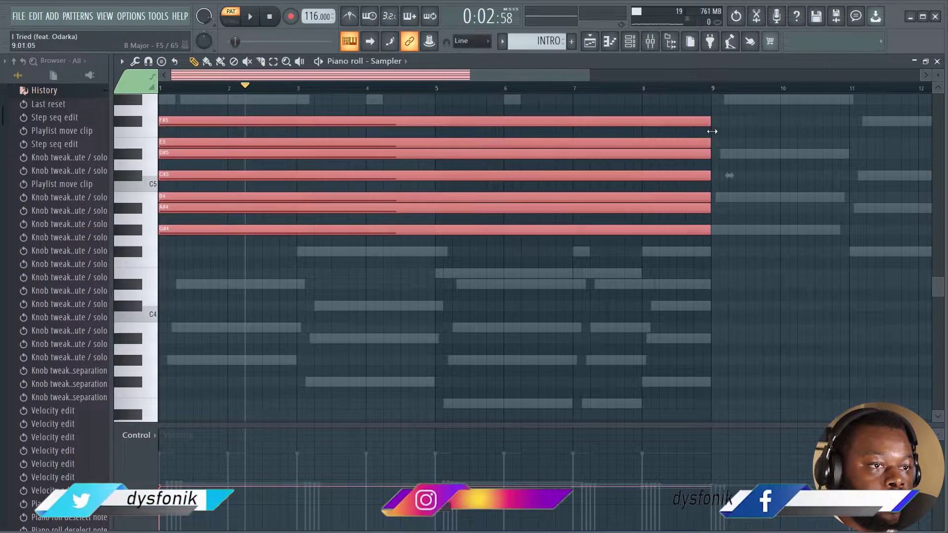
Copy the scale notes one octave higher, from G#5 to F#6
key(ctrl+d)
mouse_move(323, 225)
mouse_down()
mouse_move(292, 286)
mouse_move(274, 427)
mouse_move(302, 212)
mouse_up()
key(ctrl+d)
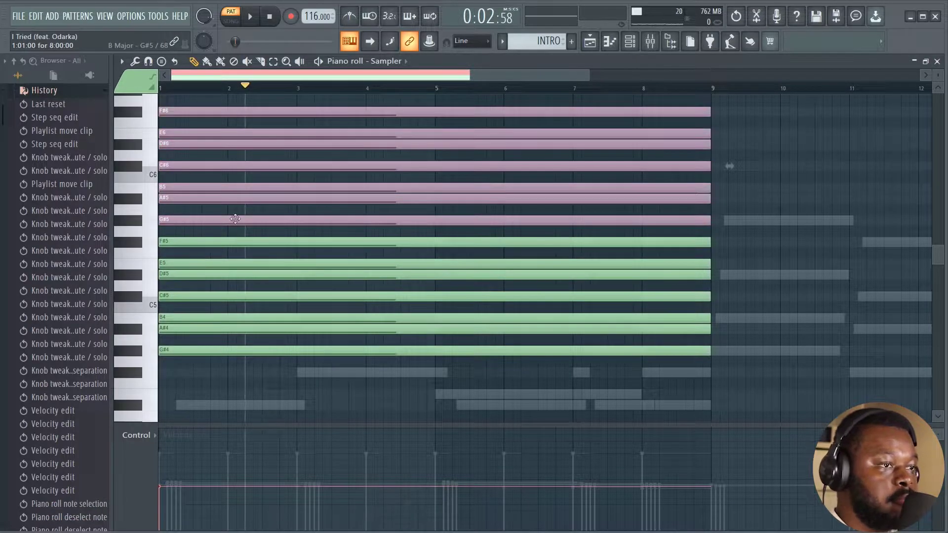
Go back to the piano roll of the DYS CHORDS channel
click(630, 43)
scroll(395, 474, down, 5)
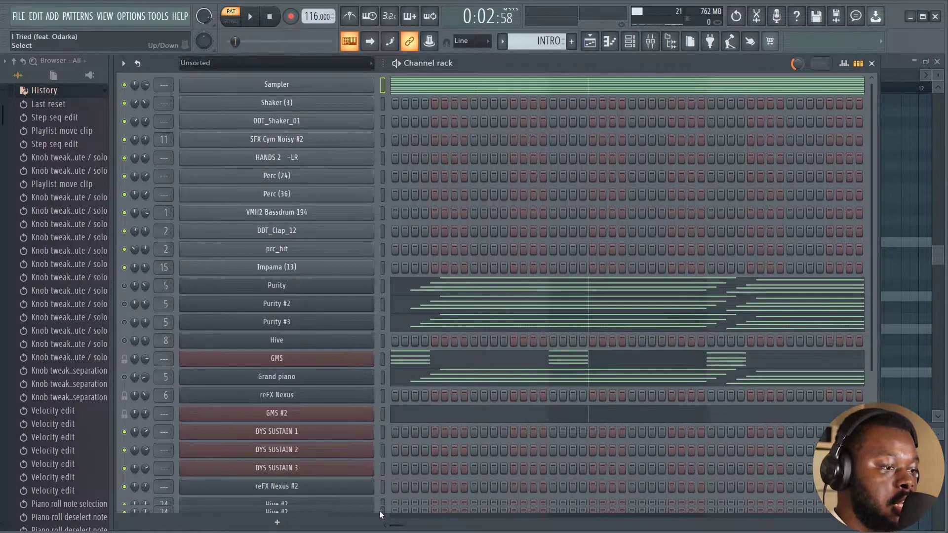
click(415, 459)
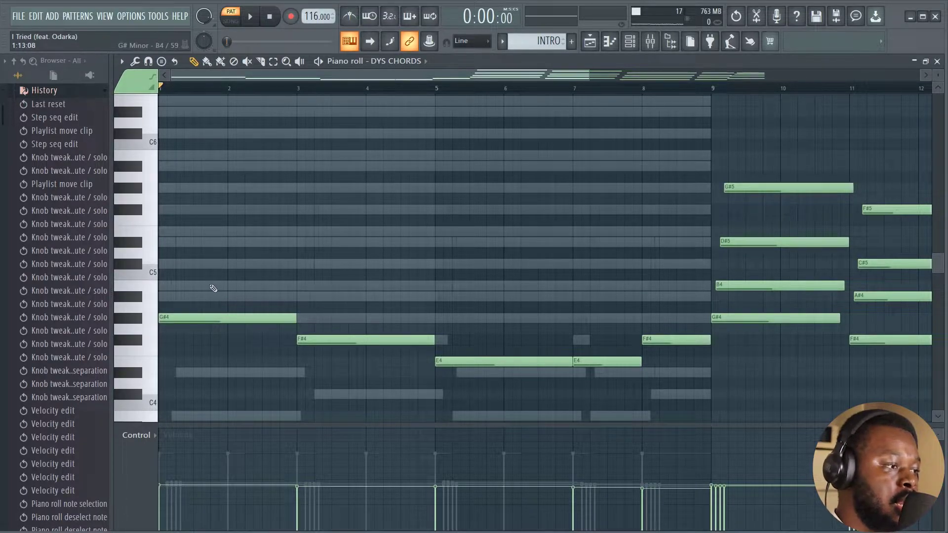
Add a second note over the G#4 root in bars 1–2, auditioning B4 before placing it at C#5
click(185, 297)
drag(734, 301, 300, 330)
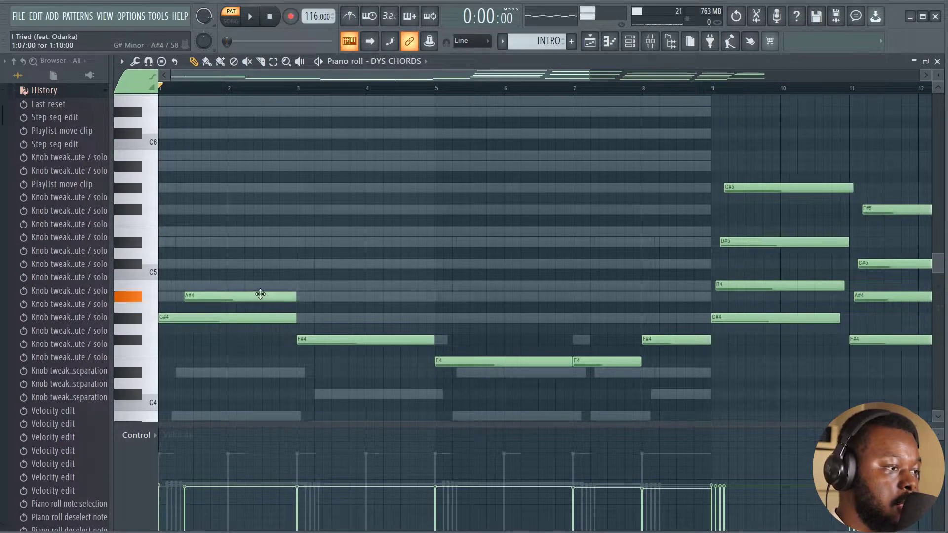
key(space)
drag(229, 297, 231, 291)
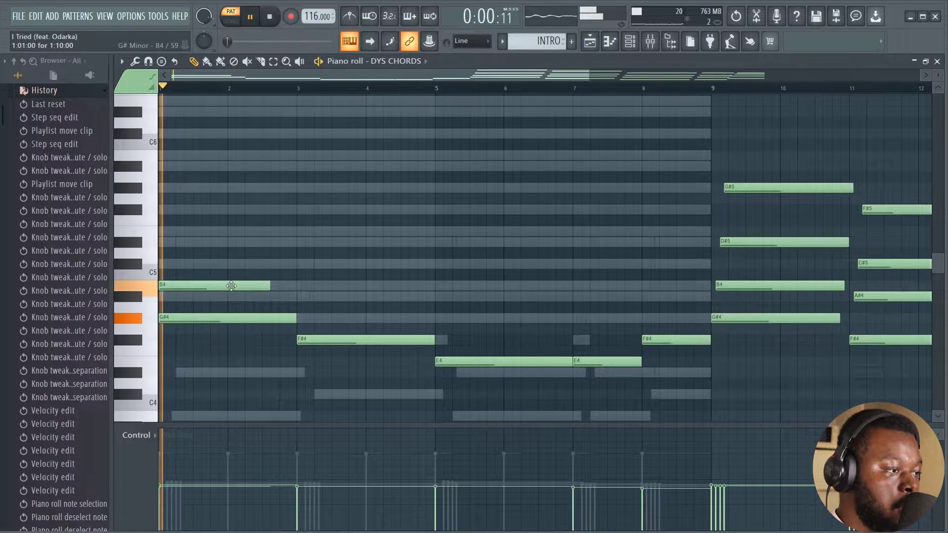
key(space)
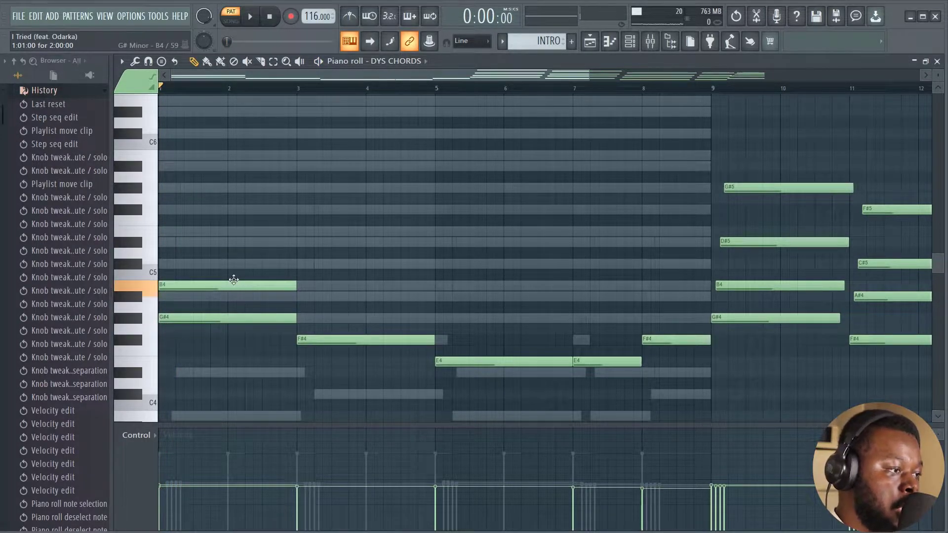
drag(234, 286, 229, 263)
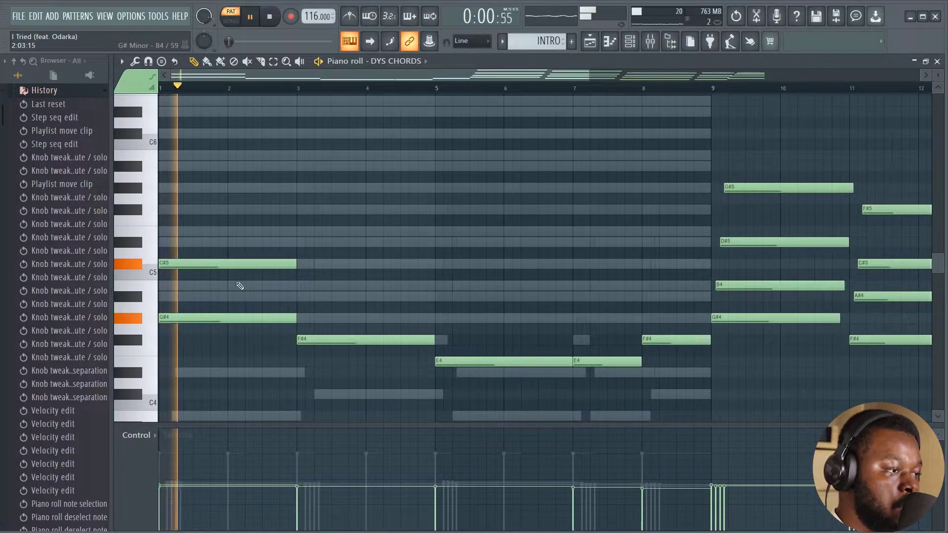
key(space)
Add a second note over the F#4 root in bars 3–4, auditioning G#4 before moving it to B4
drag(248, 257, 356, 323)
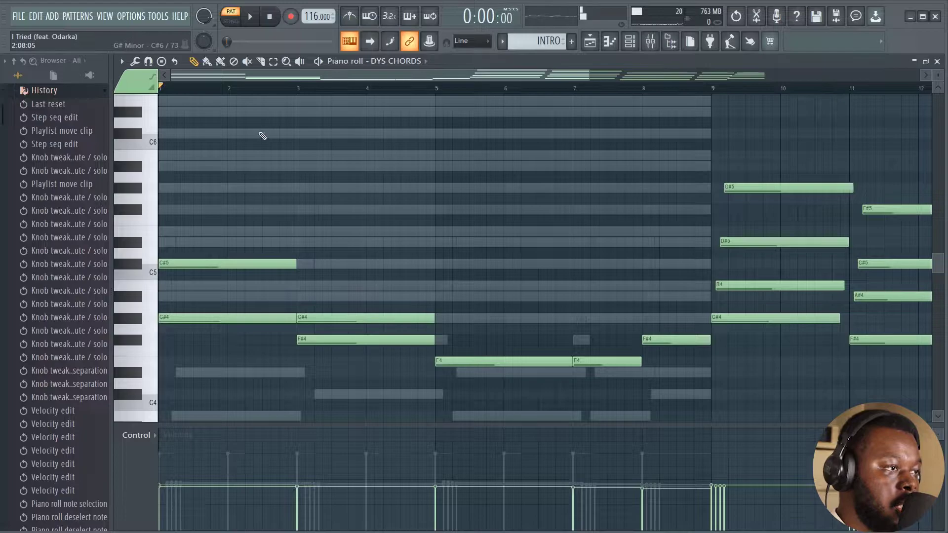
key(space)
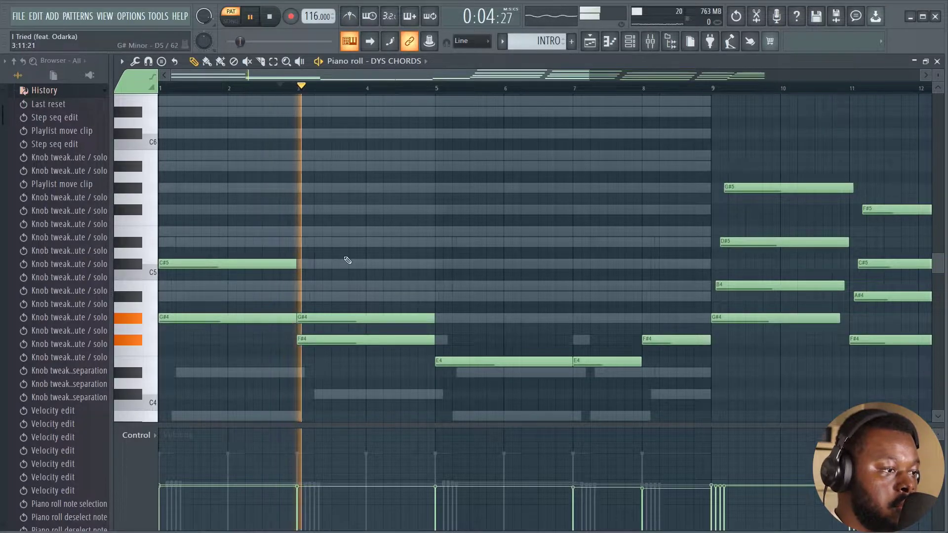
key(space)
drag(350, 312, 351, 289)
key(space)
key(space)
key(space)
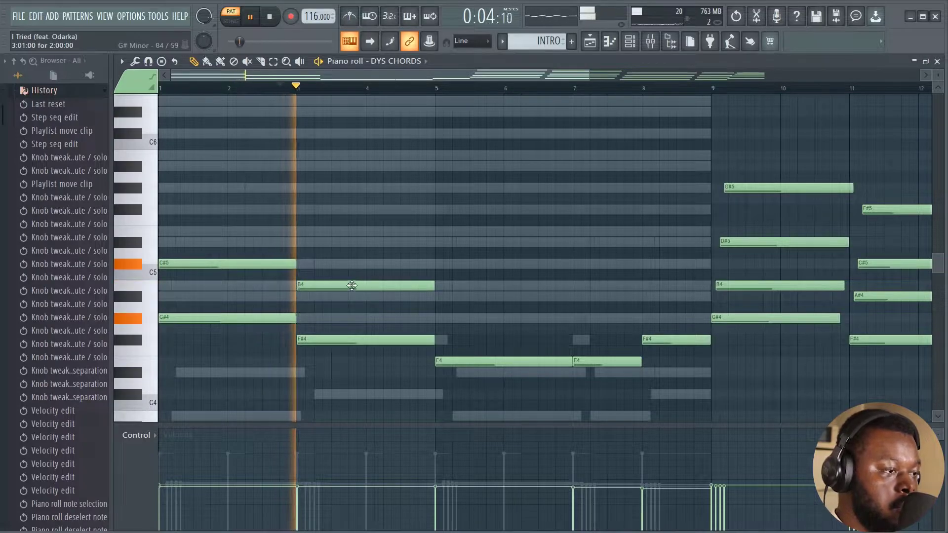
key(space)
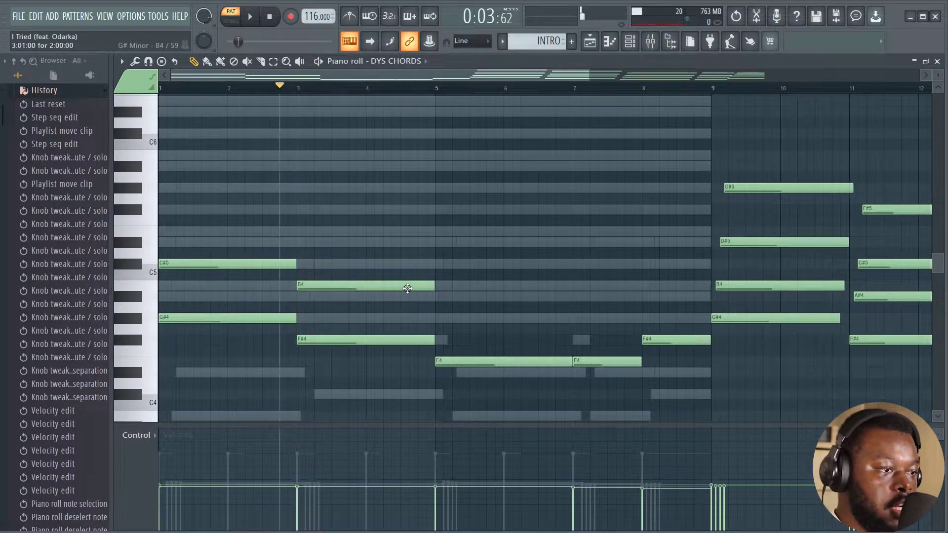
Add G#4 over both E4 roots in bars 5–7 and A#4 over the F#4 root in bar 8, auditioning the result
drag(500, 293, 548, 296)
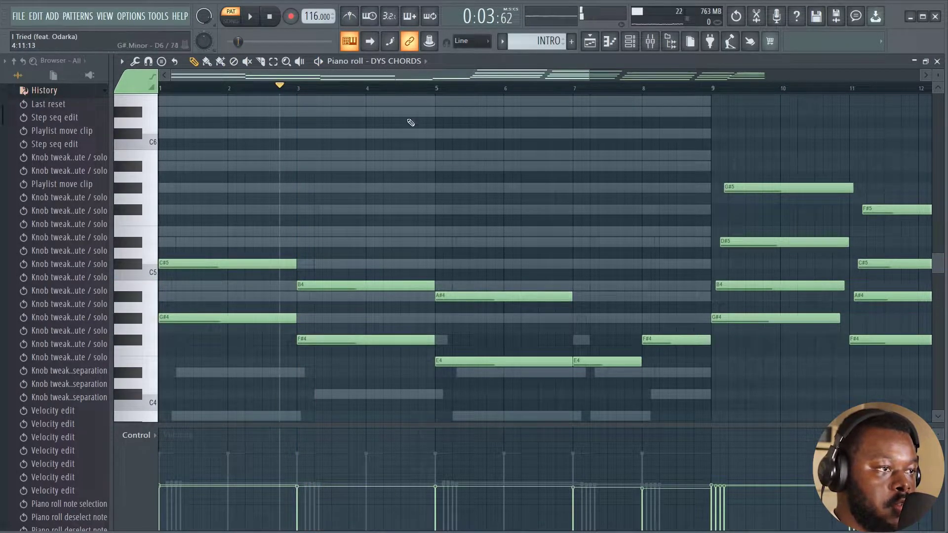
key(space)
mouse_move(484, 295)
mouse_down()
mouse_move(484, 284)
mouse_move(482, 320)
mouse_move(626, 324)
mouse_move(618, 325)
mouse_up()
key(space)
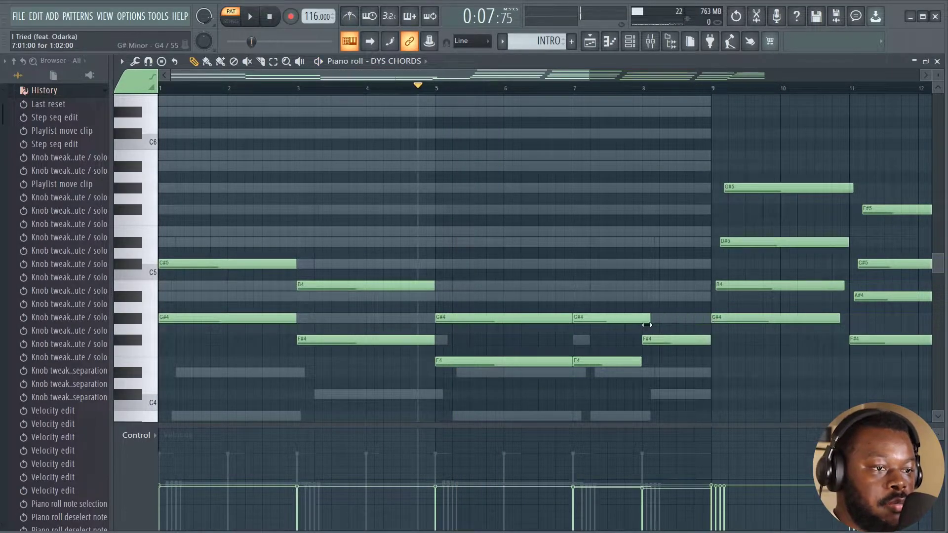
key(space)
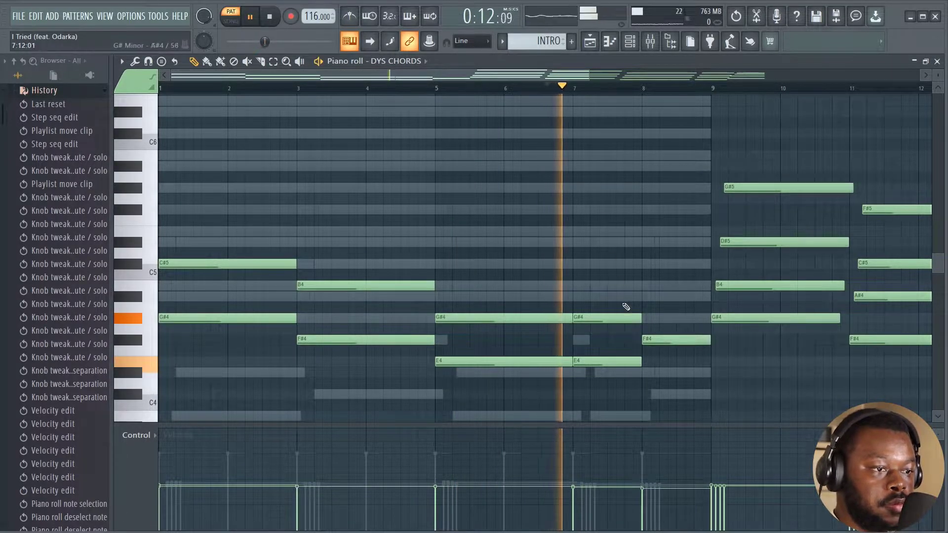
drag(628, 320, 696, 291)
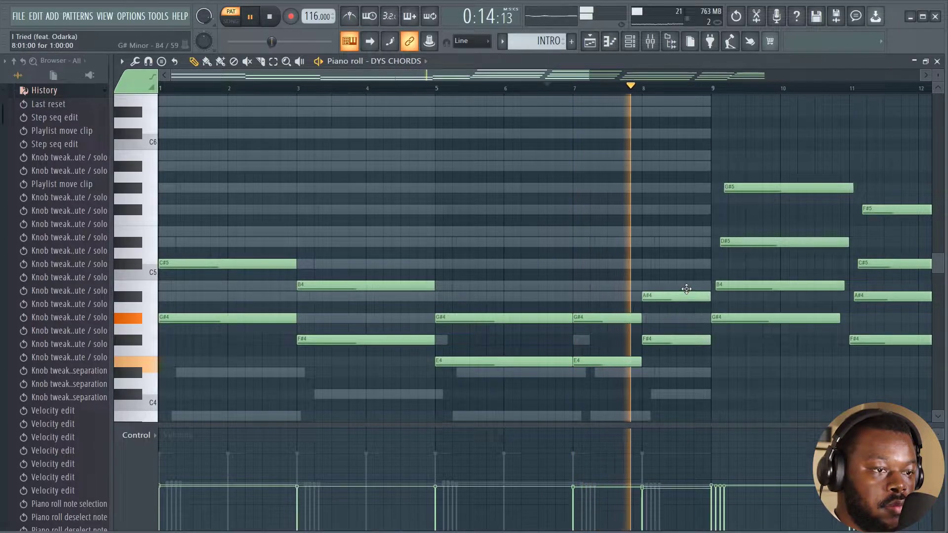
key(space)
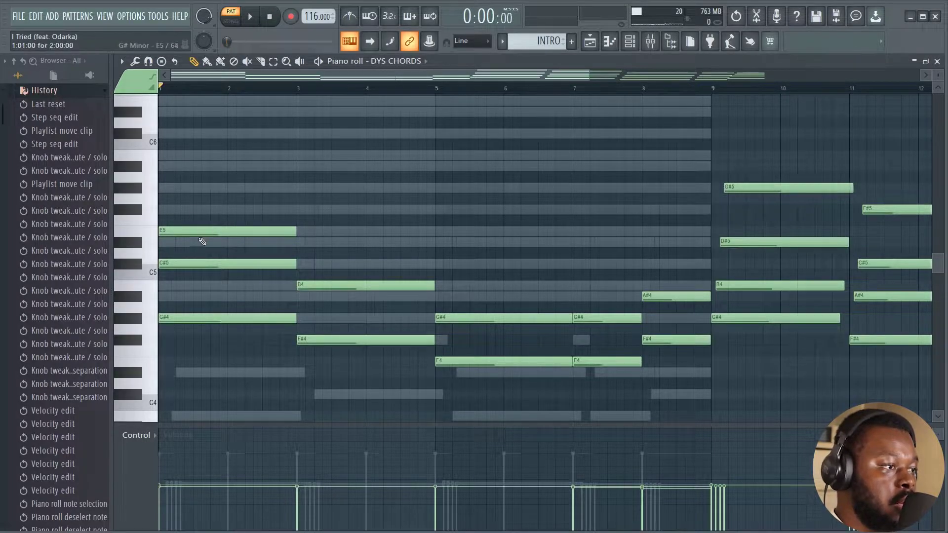
Add a third note to the first two chords, D#5 in bars 1–2 and C#5 in bars 3–4, and audition them
drag(198, 234, 197, 243)
key(space)
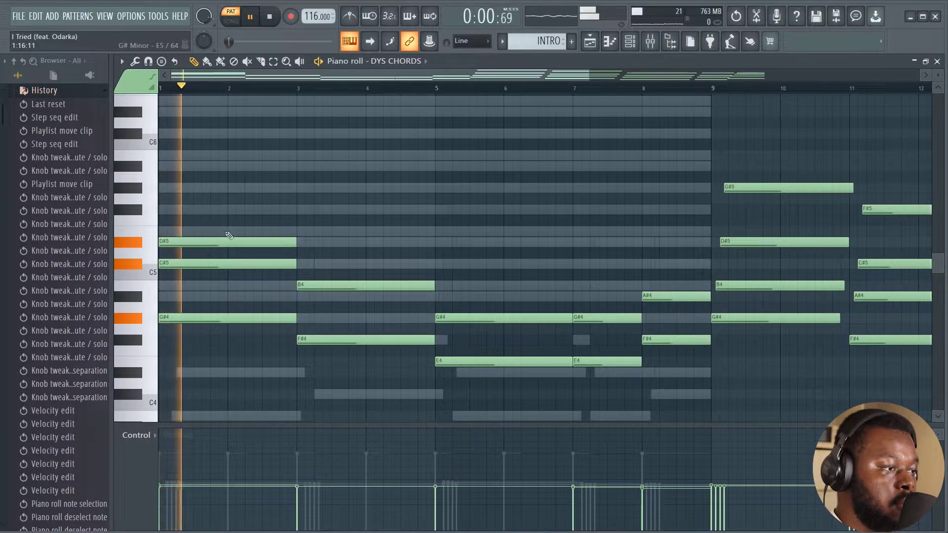
click(308, 242)
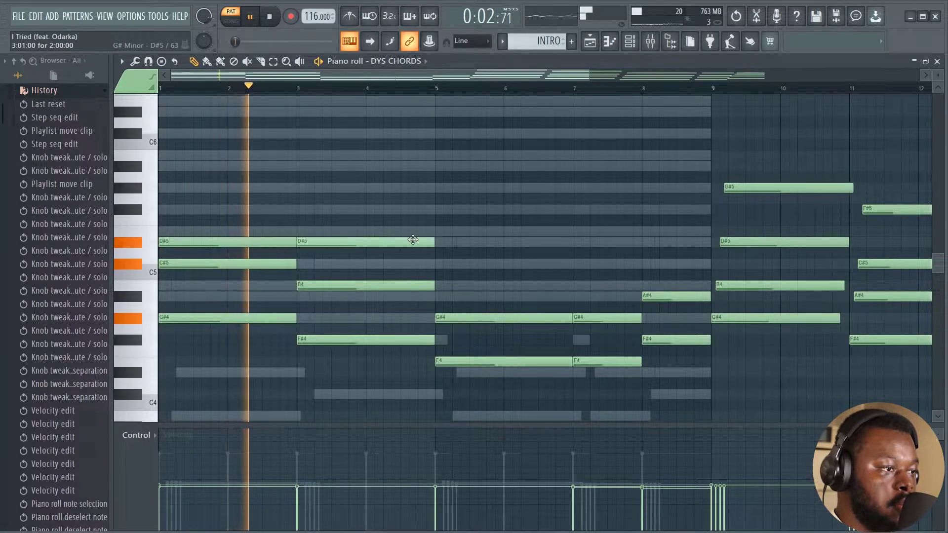
drag(421, 232, 392, 270)
key(space)
key(space)
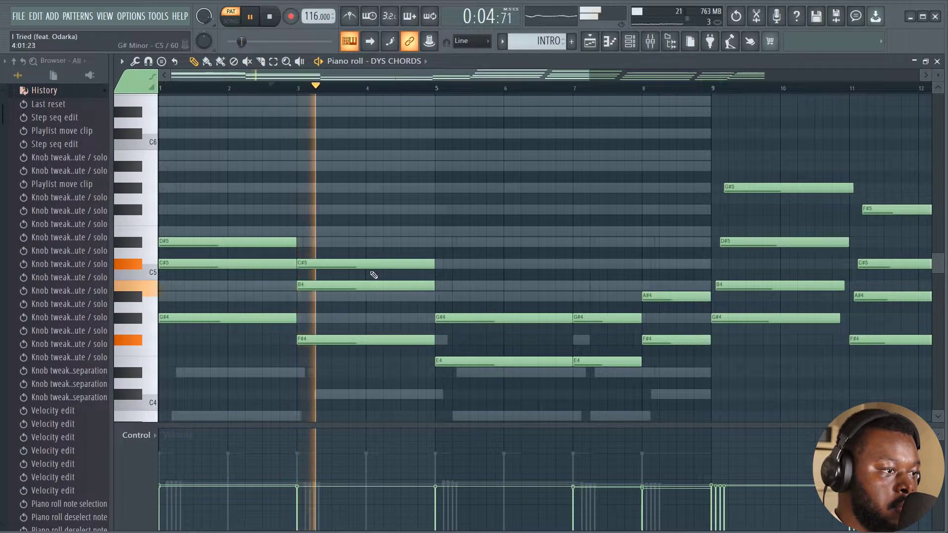
key(space)
Try E5 as the top note in bars 3–4, return it to C#5, lower the B4 below it to A#4, and audition
drag(360, 263, 361, 229)
key(space)
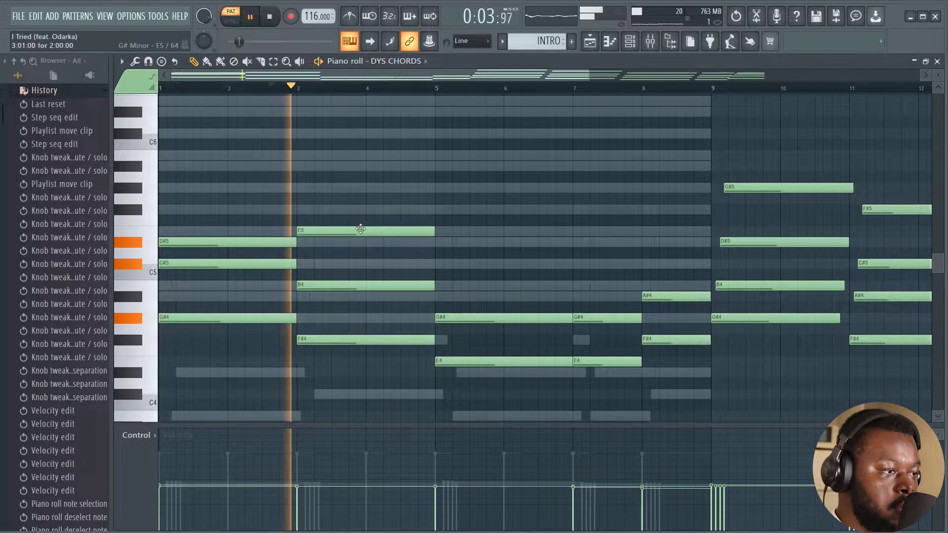
key(space)
drag(360, 228, 350, 297)
key(space)
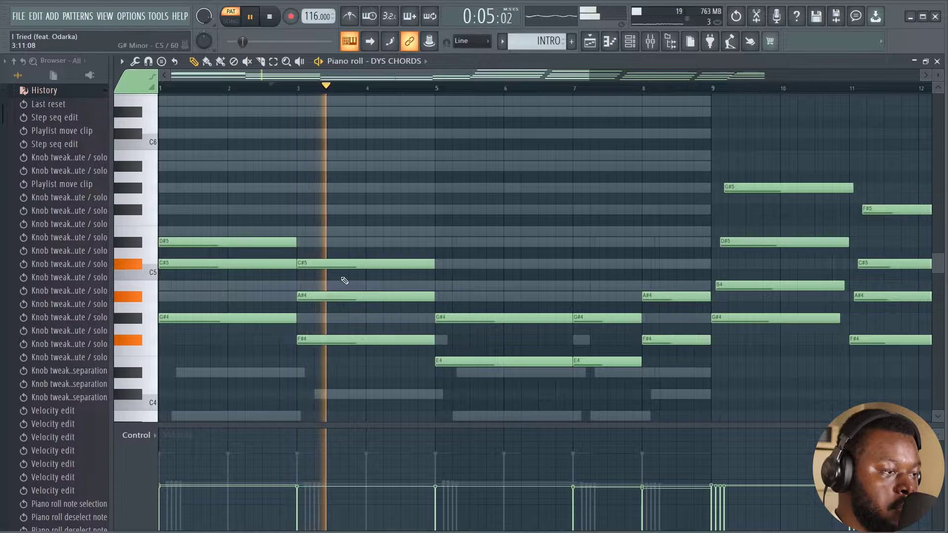
Add B4 as the third note over the E4 chords in bars 5–7 and D#5 over the F#4 chord in bar 8, auditioning them
key(space)
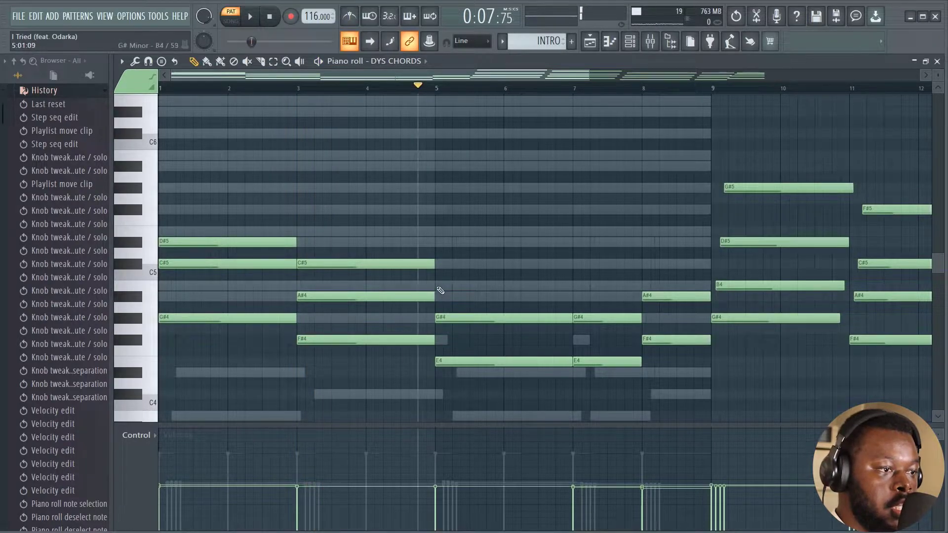
key(space)
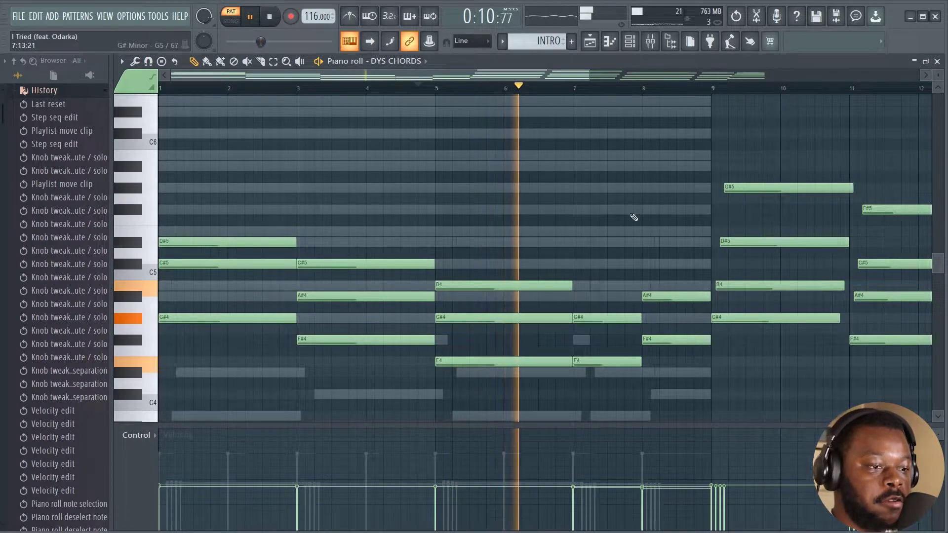
click(618, 283)
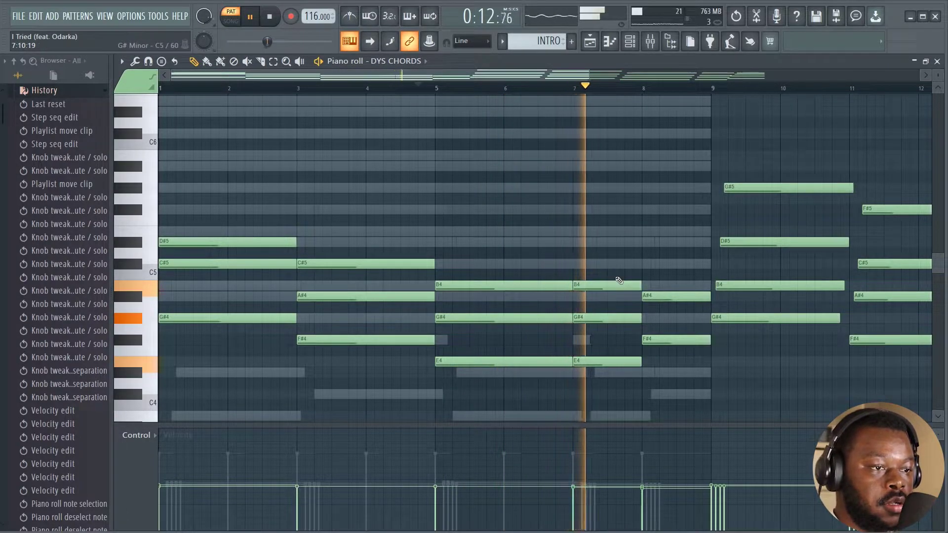
drag(617, 284, 686, 241)
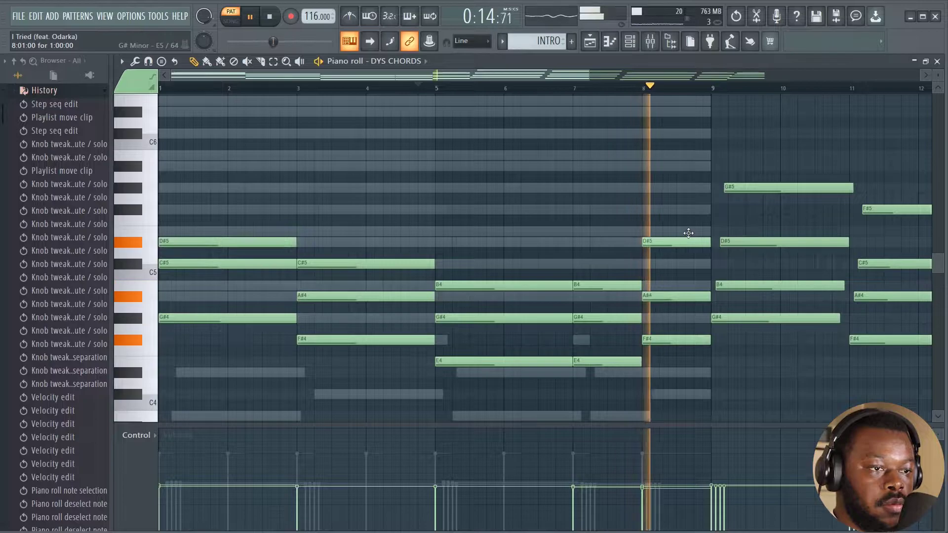
key(space)
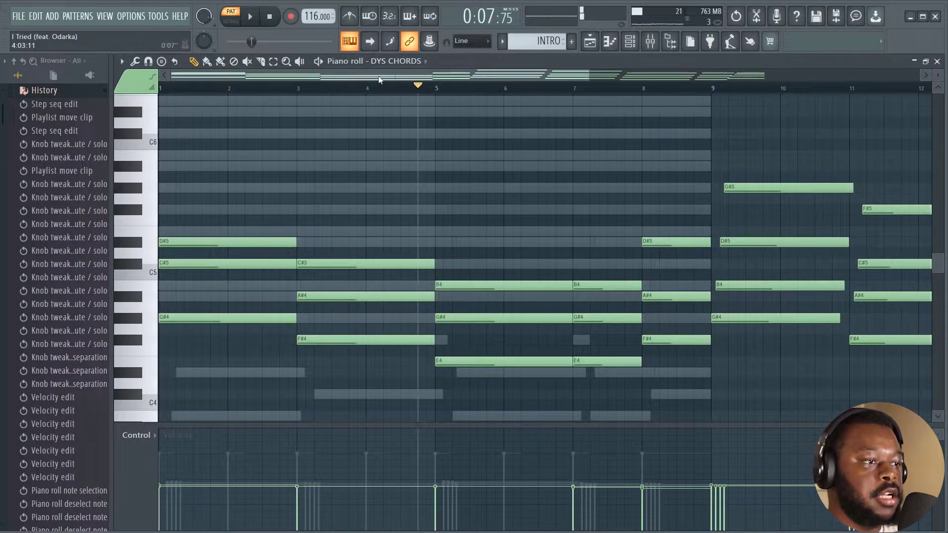
Select only the root notes in bars 1–8 and duplicate them one octave up as the chords' top notes
scroll(607, 381, down, 2)
drag(605, 377, 177, 288)
ctrl+click(460, 286)
ctrl+click(506, 286)
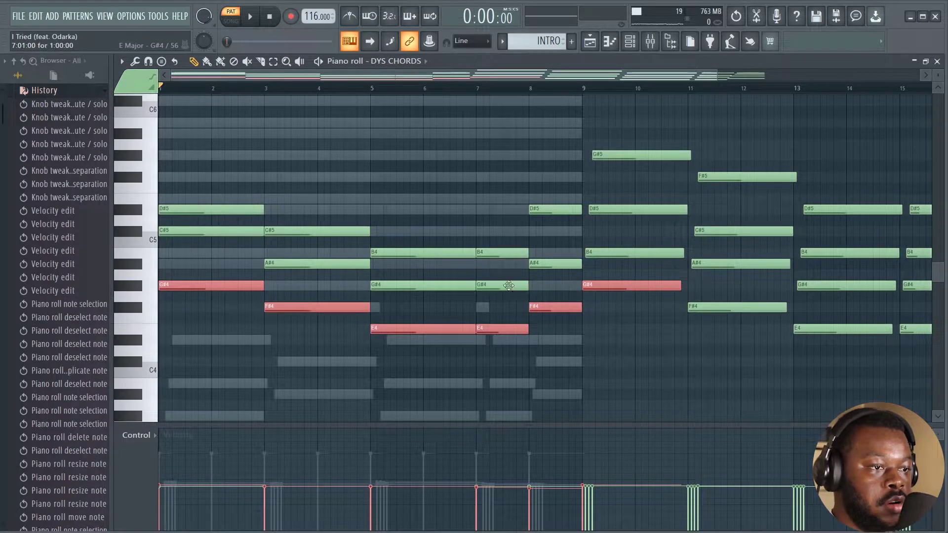
ctrl+click(647, 286)
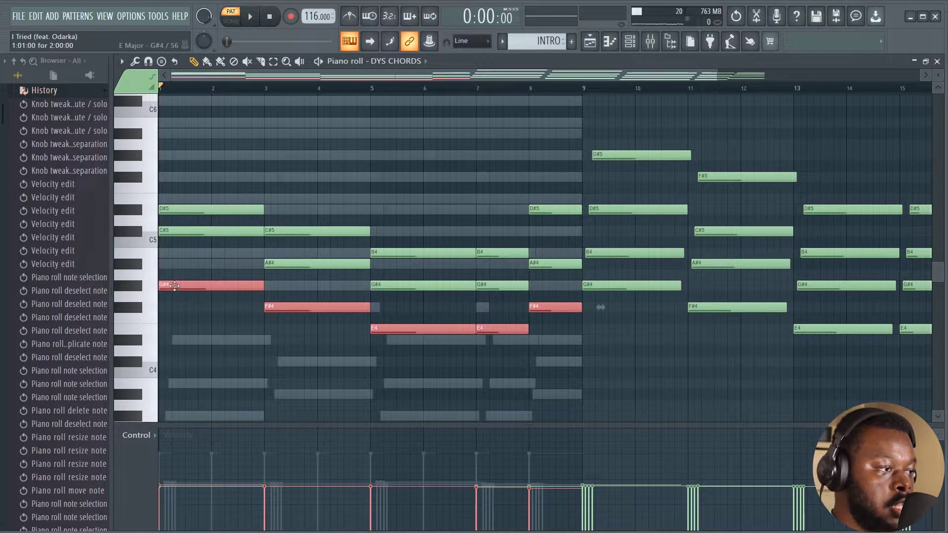
mouse_move(173, 288)
mouse_down()
mouse_move(200, 289)
mouse_move(160, 292)
mouse_up()
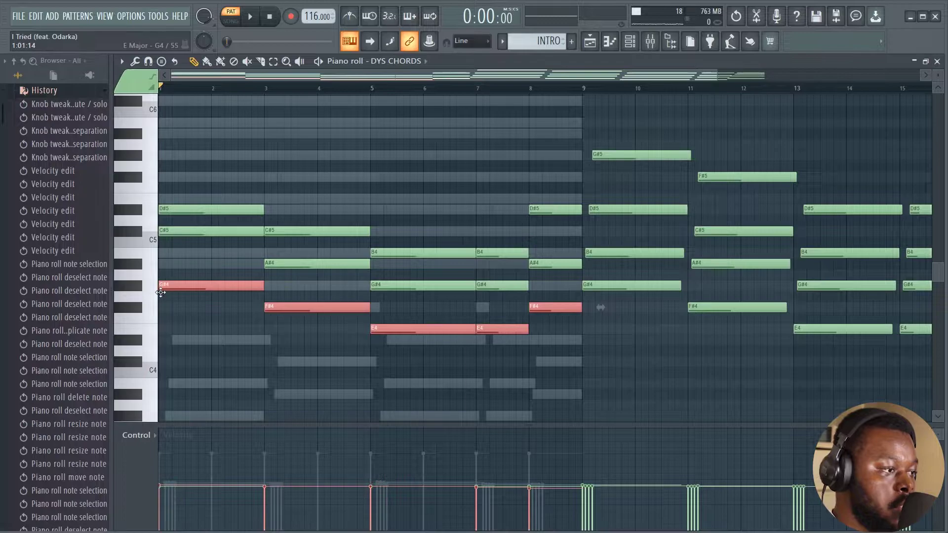
drag(159, 286, 149, 147)
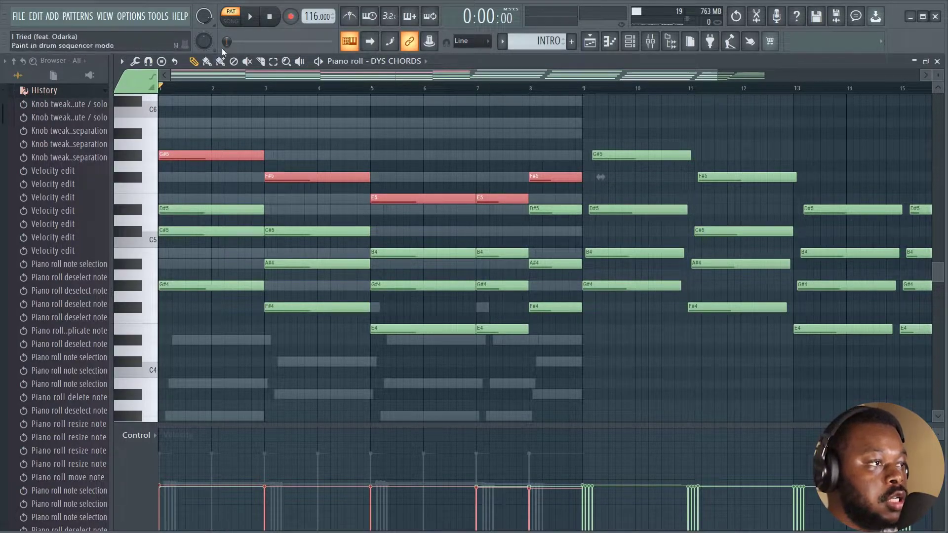
Play the four-note chords in bars 1–8, skipping ahead to bars 5 and 7, and deselect the copied notes
key(space)
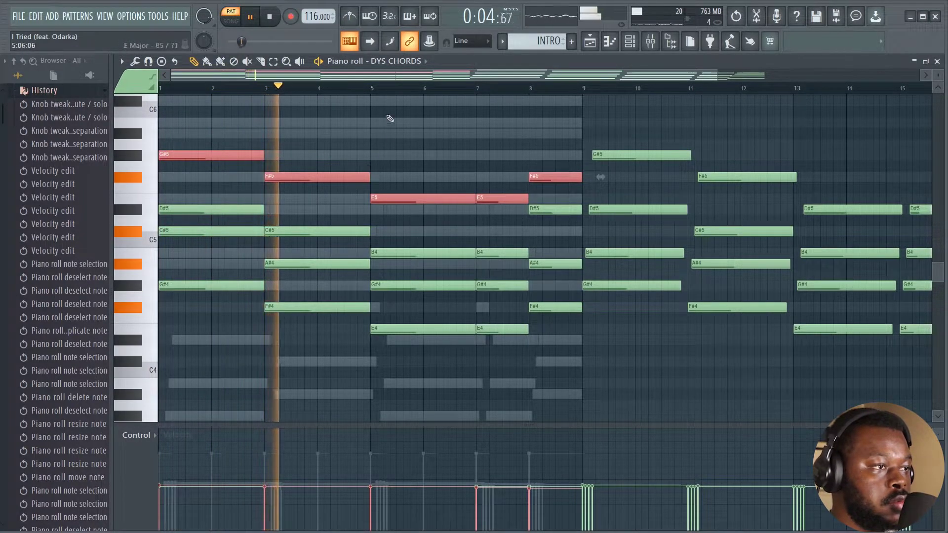
click(359, 88)
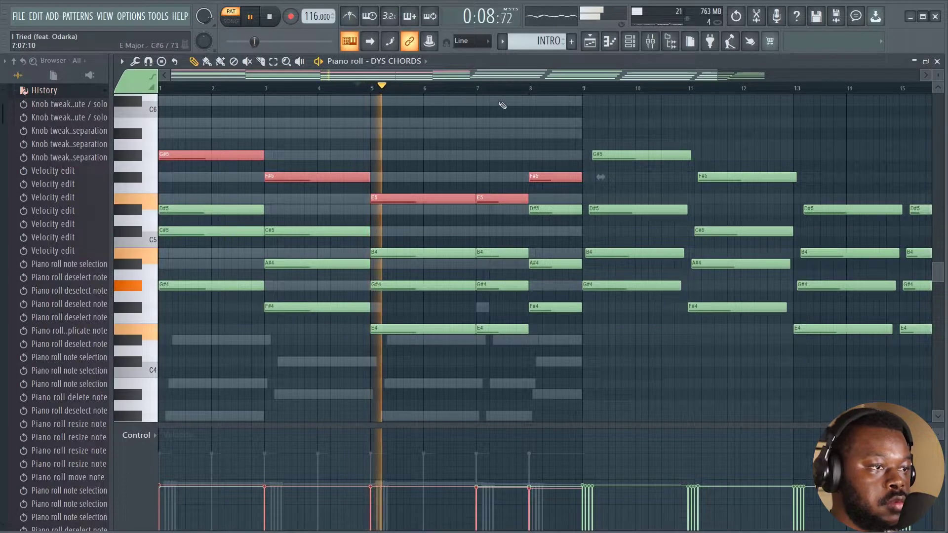
click(474, 89)
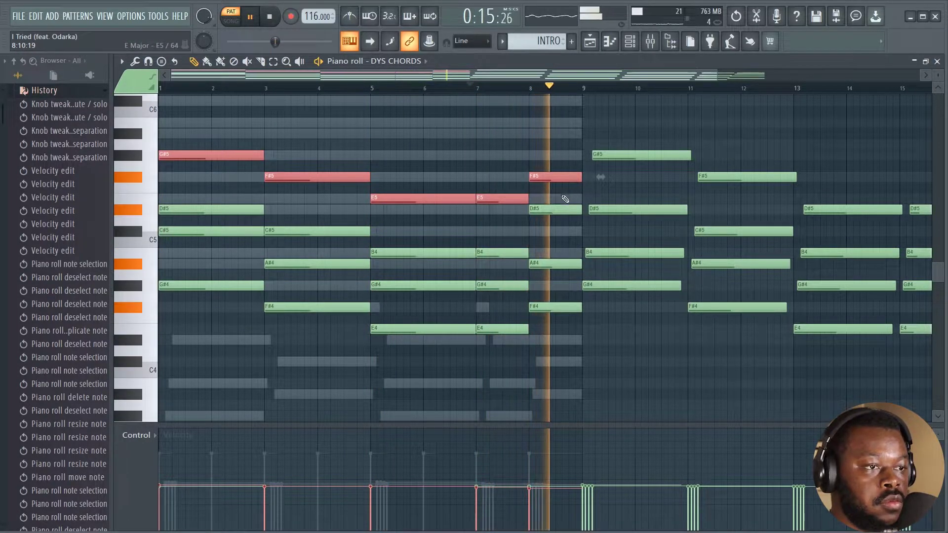
key(space)
click(298, 114)
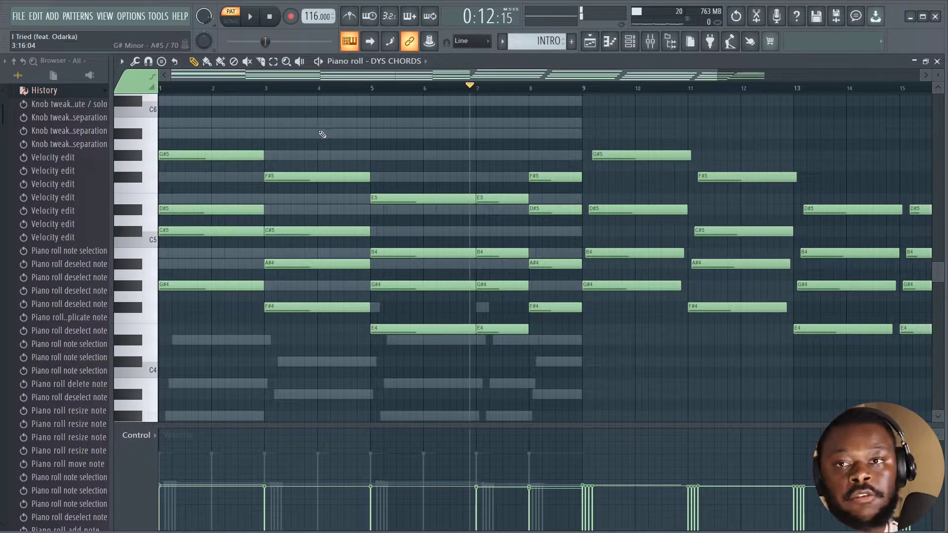
Try the Strumizer on all notes in bars 1–8, varying the start time strength during playback, and close it without accepting
scroll(428, 89, down, 2)
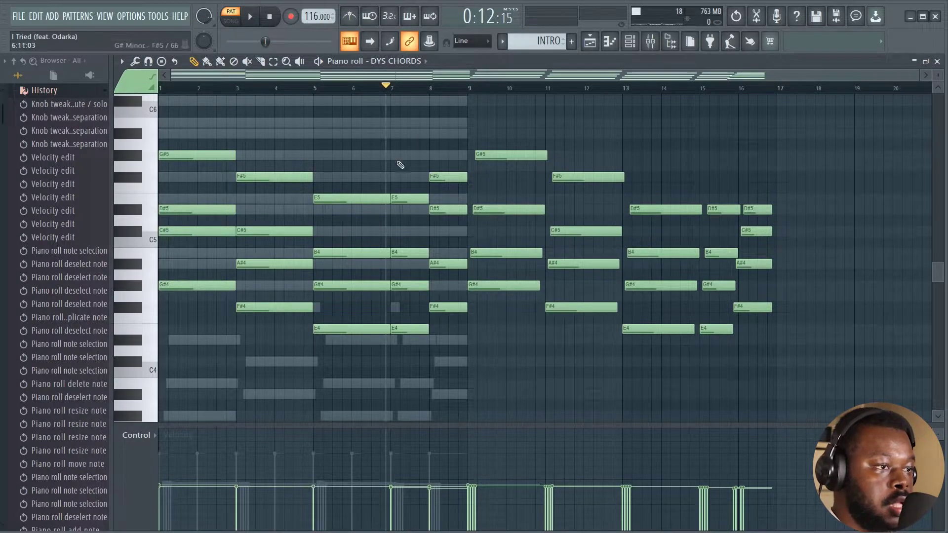
drag(462, 357, 176, 149)
key(alt+s)
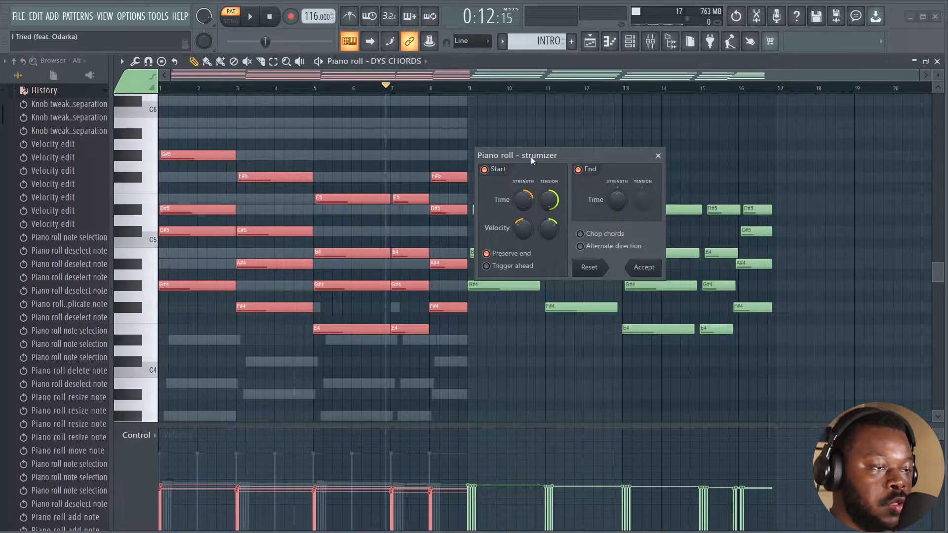
drag(531, 156, 428, 144)
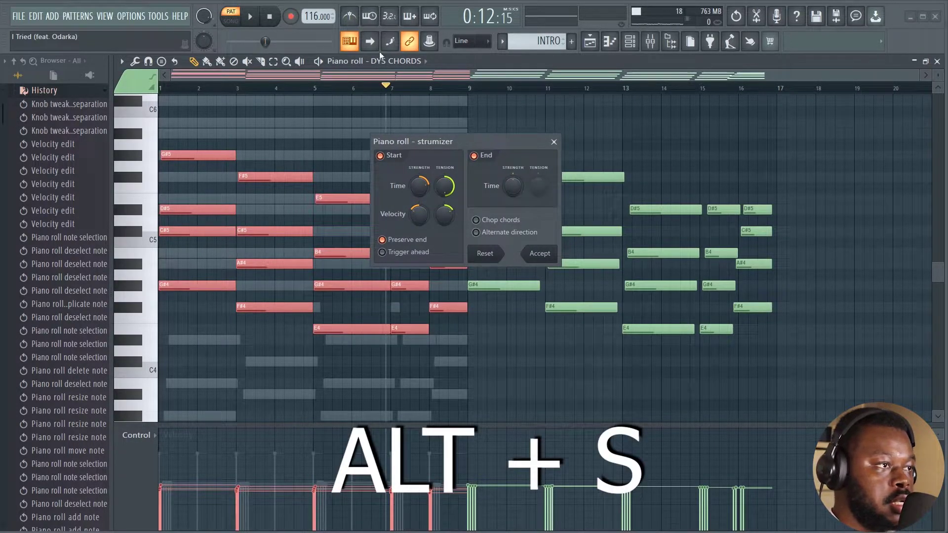
click(554, 142)
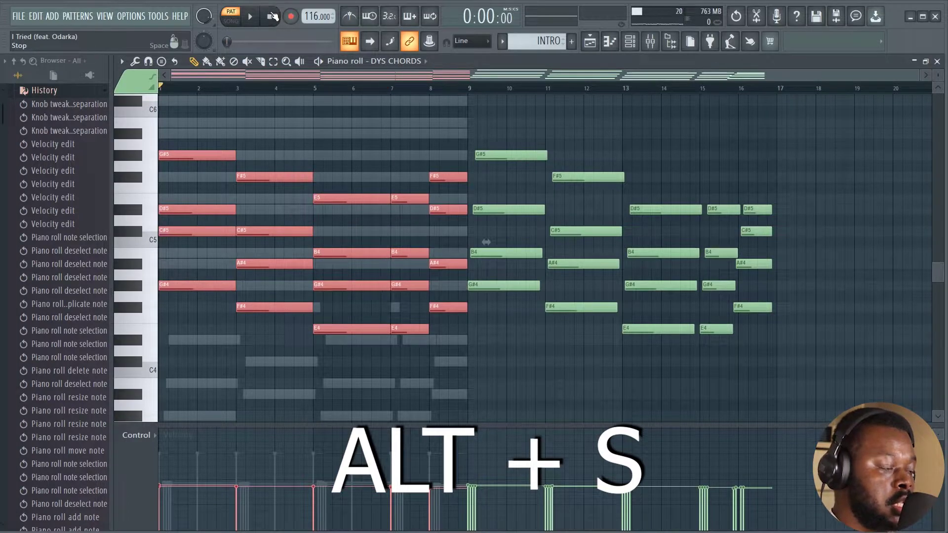
key(alt+s)
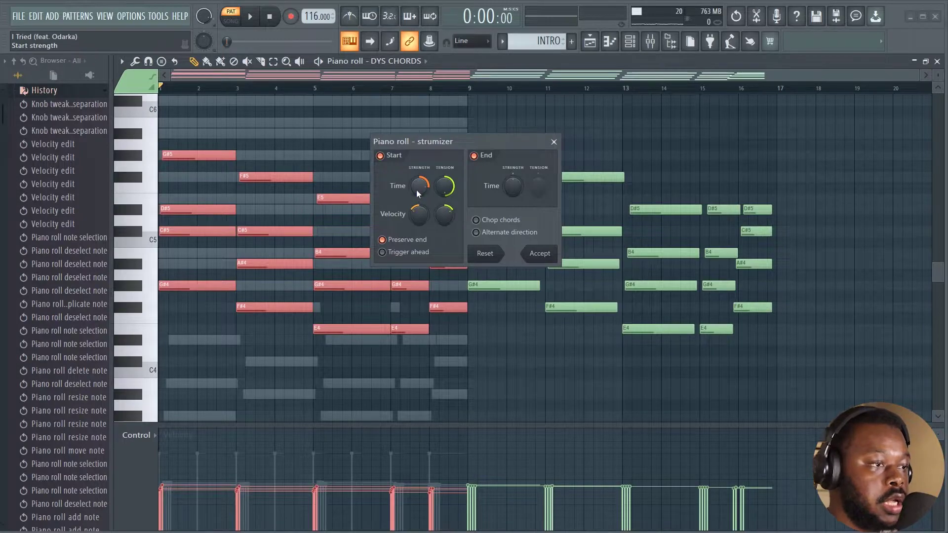
key(space)
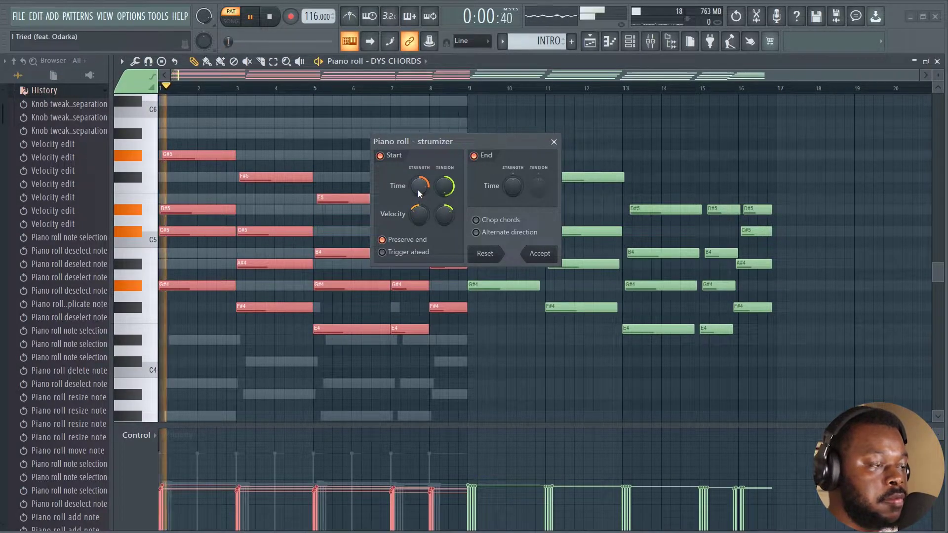
drag(419, 190, 419, 174)
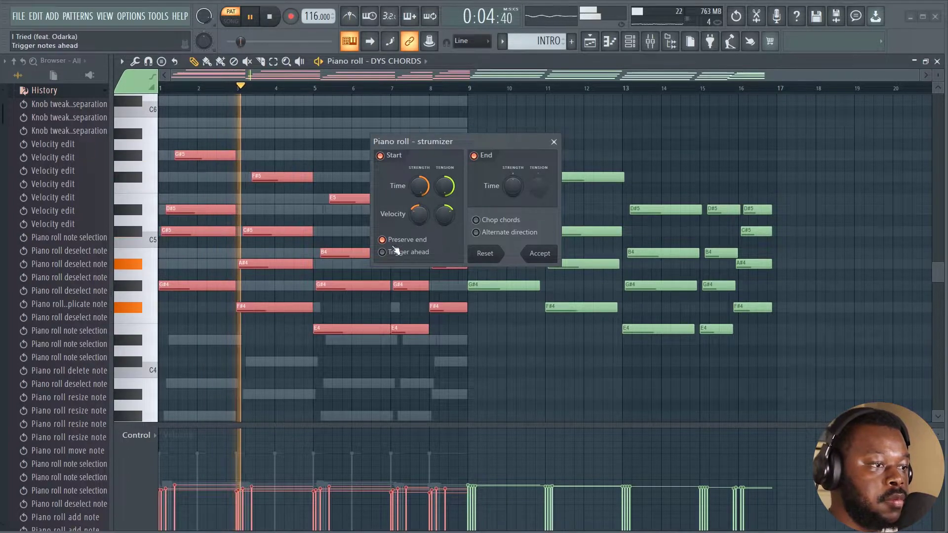
drag(420, 186, 425, 187)
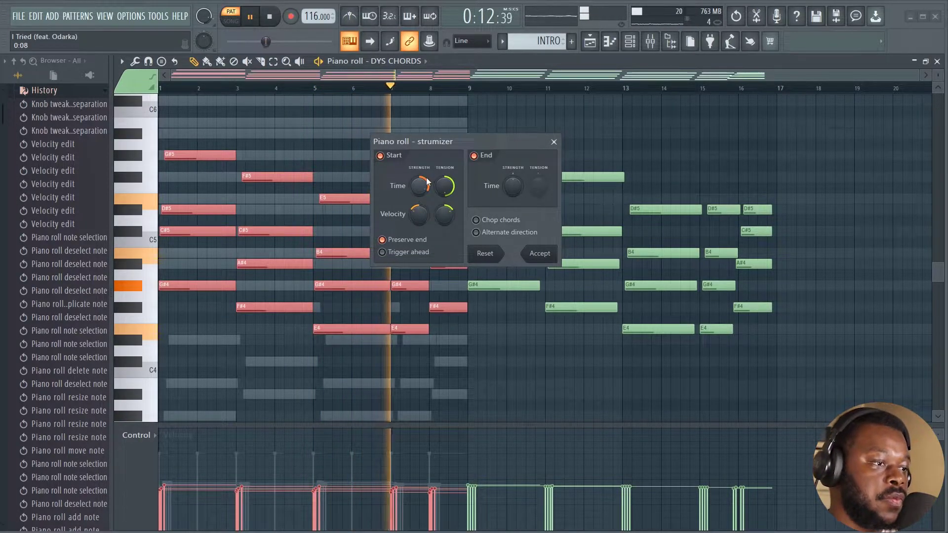
click(554, 142)
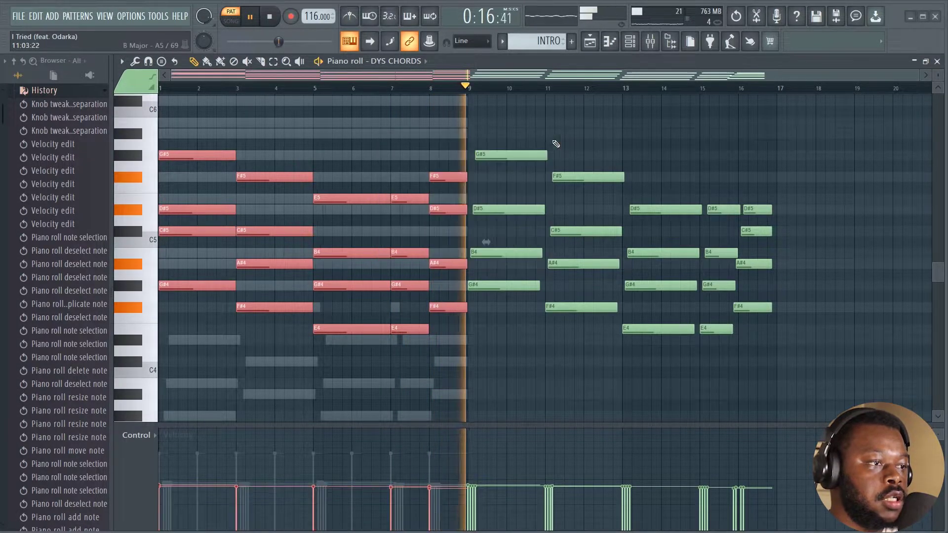
Delete the rebuilt chords in bars 1–8, move the original strummed chords from bar 9 back to bar 1, and deselect them
key(space)
key(Delete)
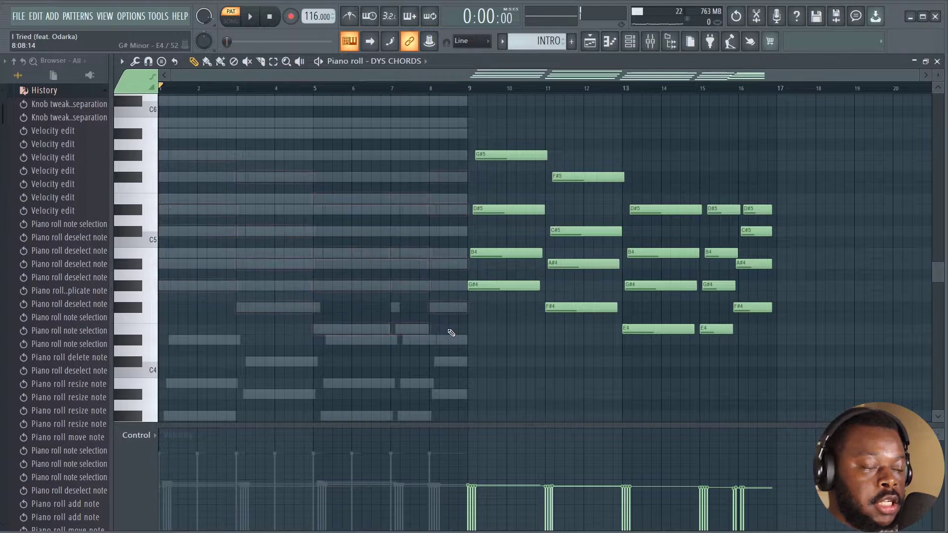
drag(790, 371, 503, 119)
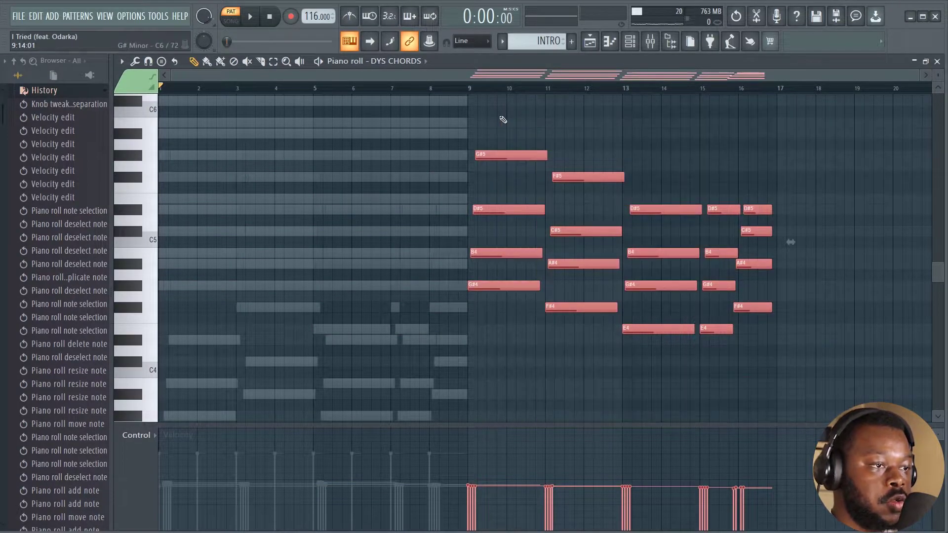
drag(498, 154, 189, 154)
key(ctrl+d)
Play the first chord in bars 1–2 and examine the staggered starts of its B4 and D#5 notes
drag(916, 78, 289, 148)
key(space)
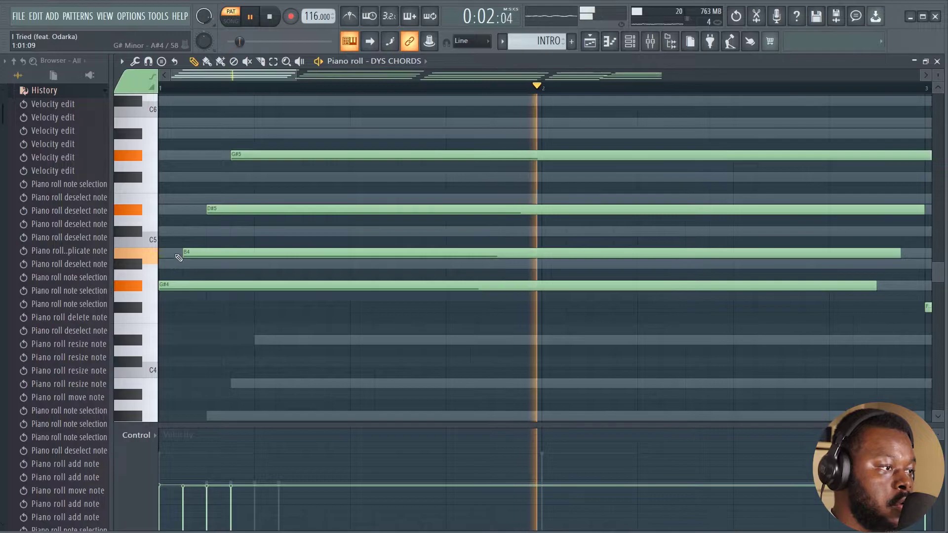
key(space)
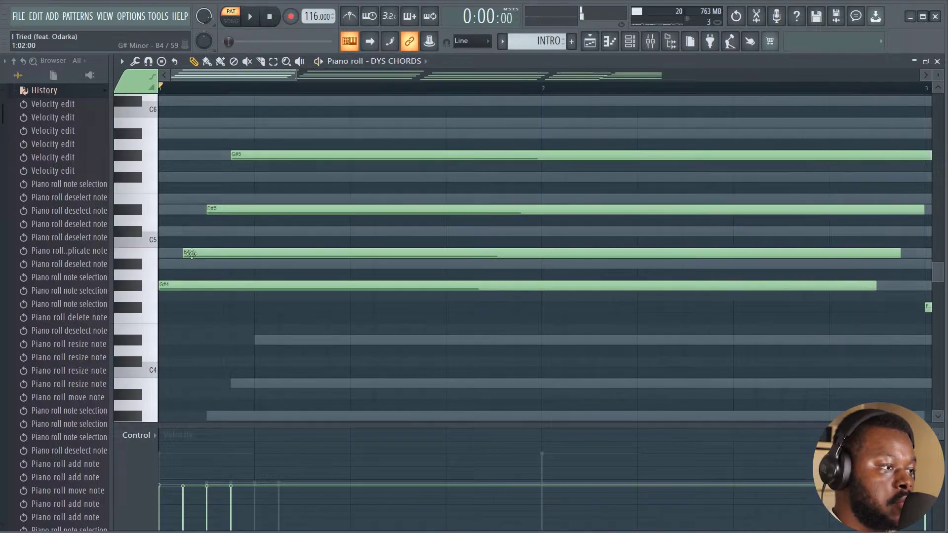
mouse_move(203, 254)
mouse_down()
mouse_move(179, 254)
mouse_move(204, 254)
mouse_up()
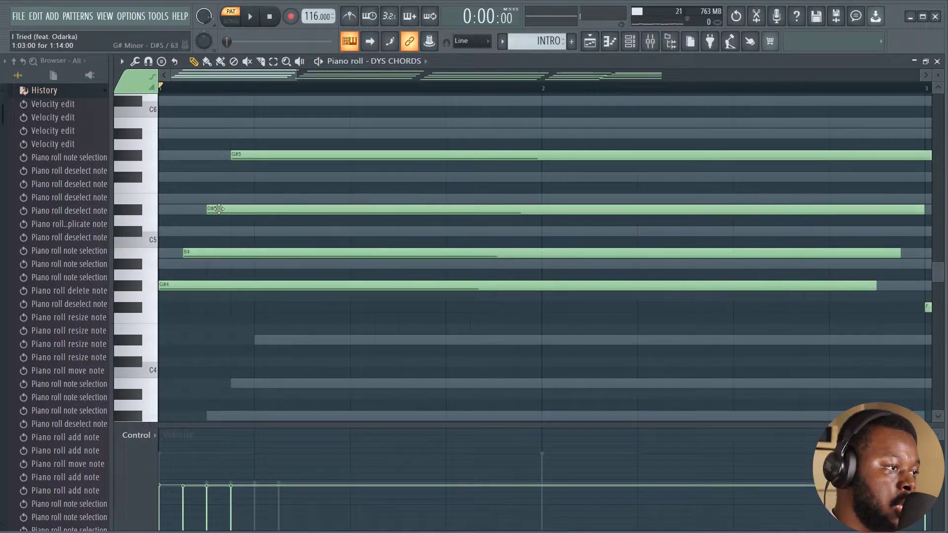
drag(196, 212, 221, 211)
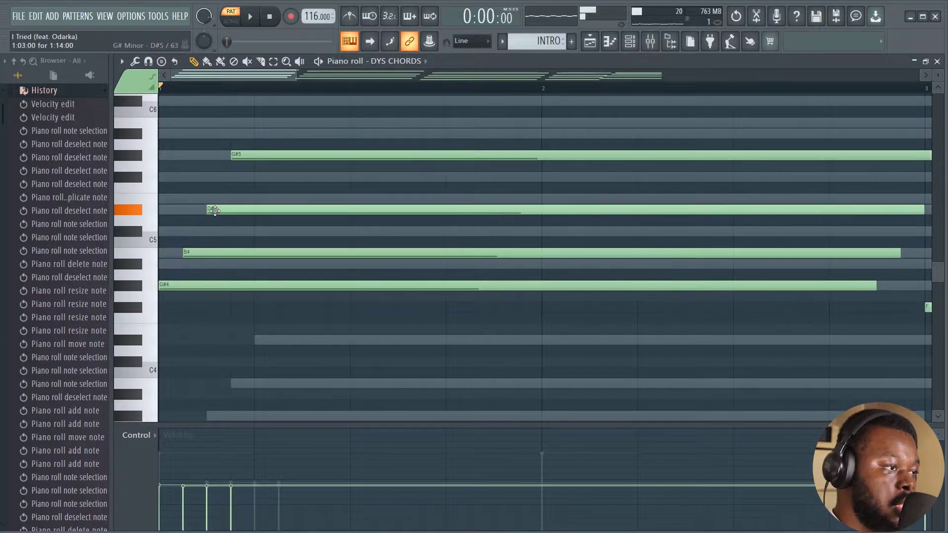
Mute the Purity, Purity #2, Purity #3 and Hive channels in the channel rack
key(F6)
click(126, 254)
click(124, 218)
click(124, 200)
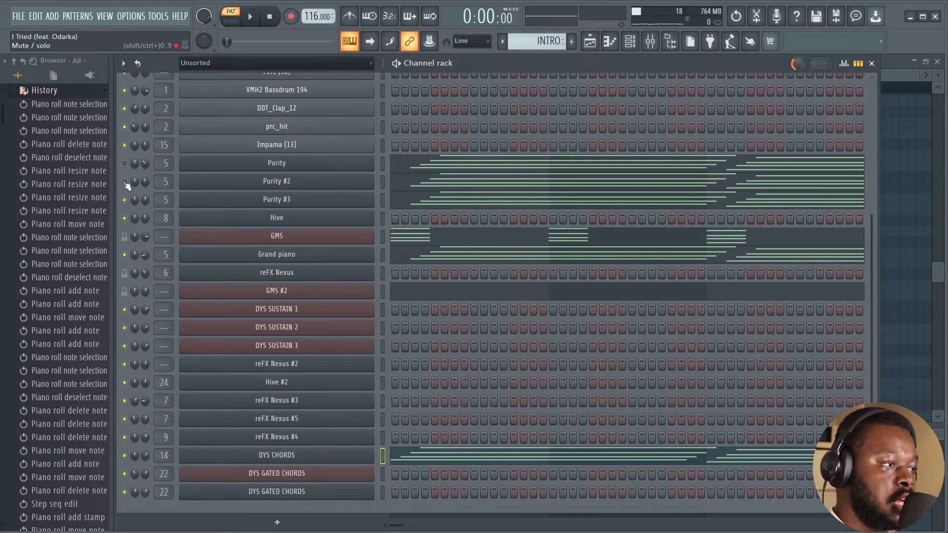
click(125, 182)
drag(125, 182, 125, 200)
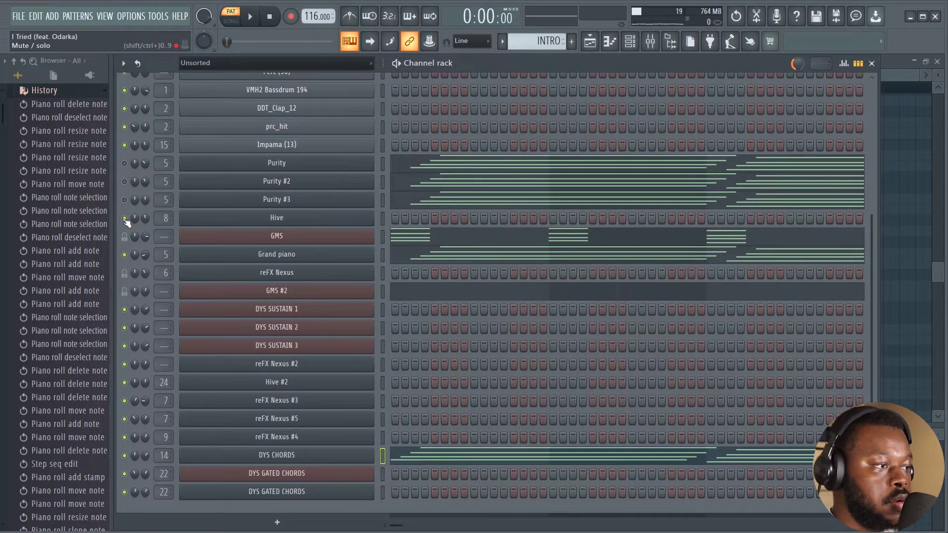
click(124, 218)
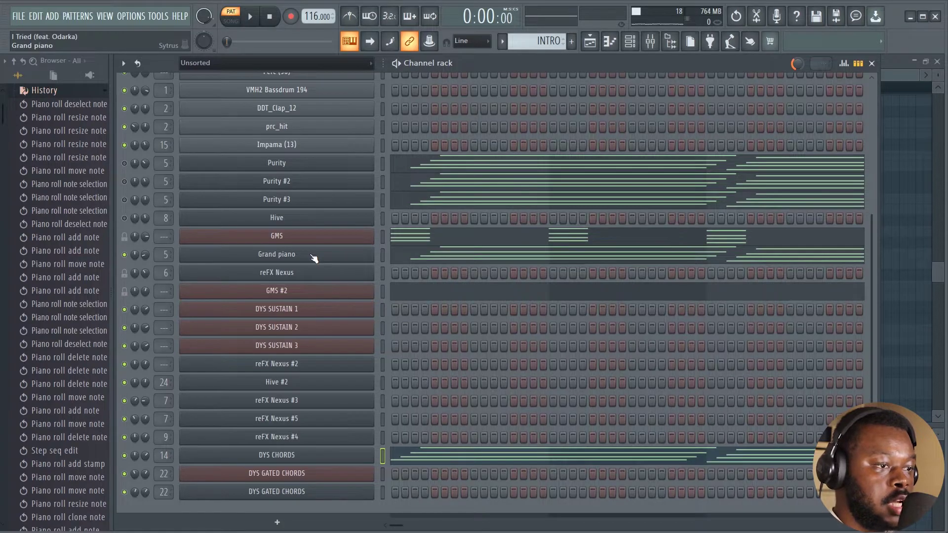
Open the Grand piano channel's Sytrus instrument, listen to it playing the chords, and close it
click(314, 256)
key(space)
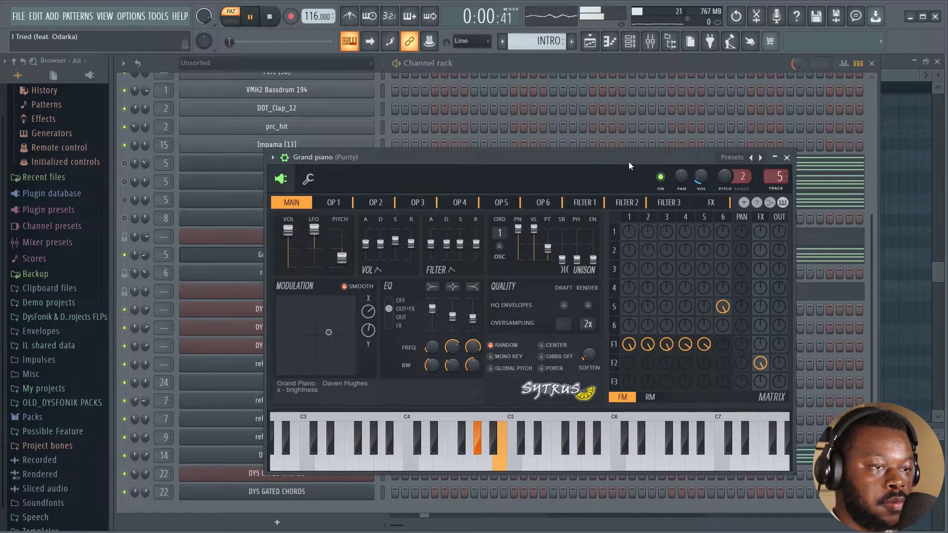
click(787, 158)
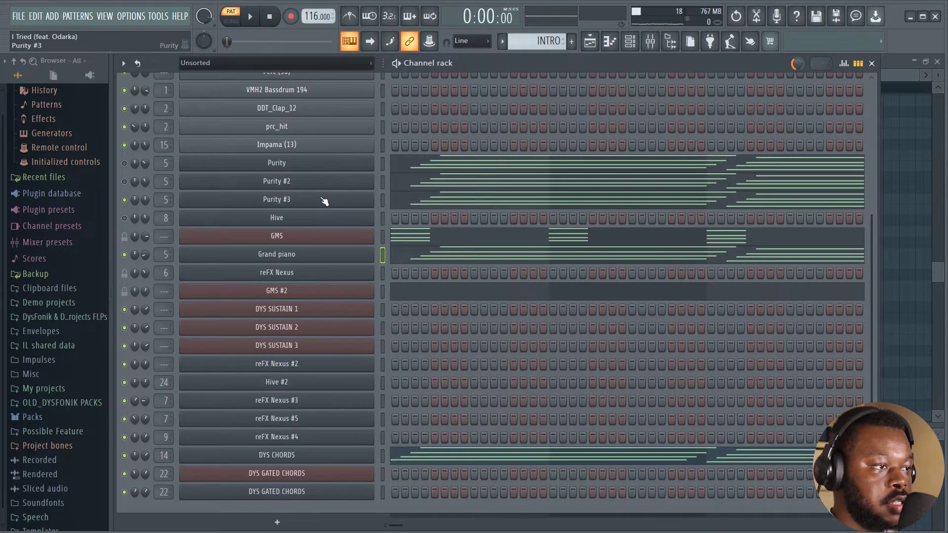
View the Purity #3 instrument's selected piano preset, close it, and play the layered chords
click(324, 200)
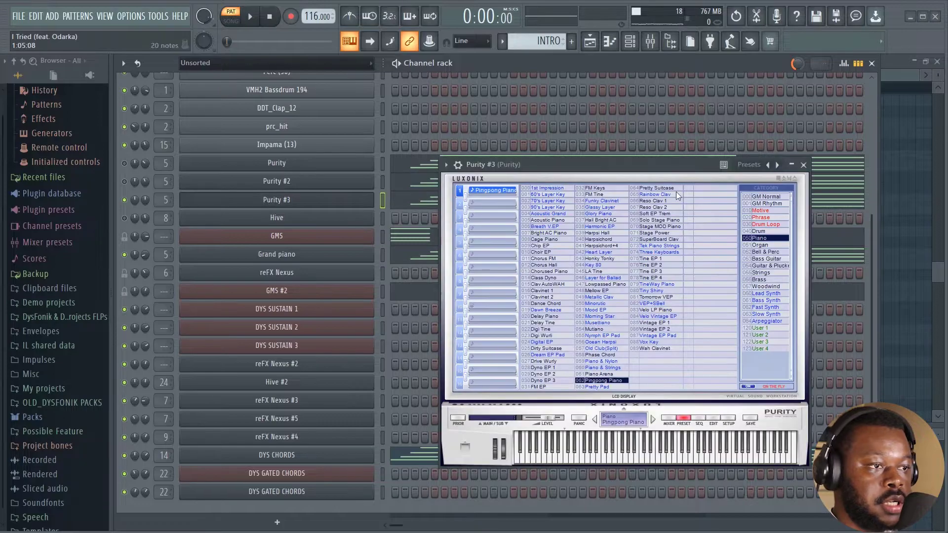
click(804, 165)
key(space)
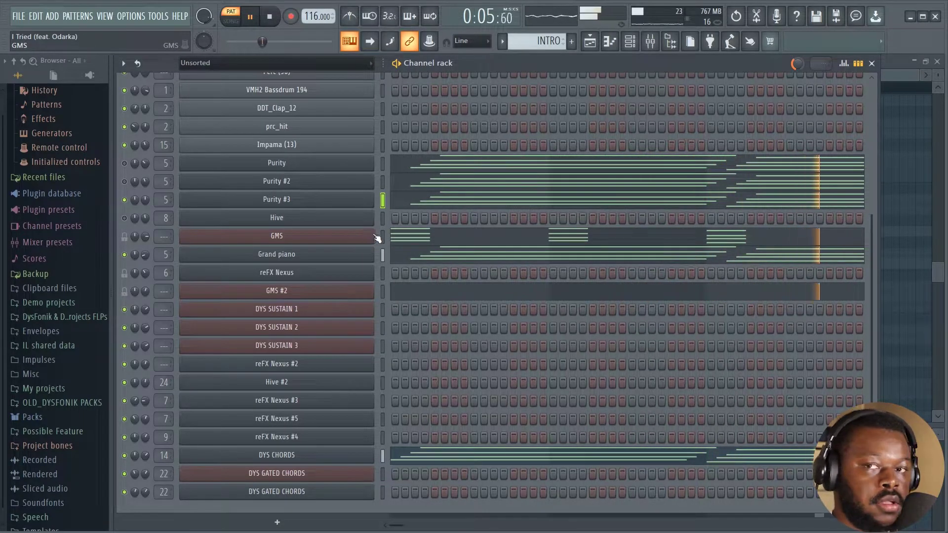
Unmute the Purity #2, Purity and Hive channels while playing the layered INTRO chords
key(space)
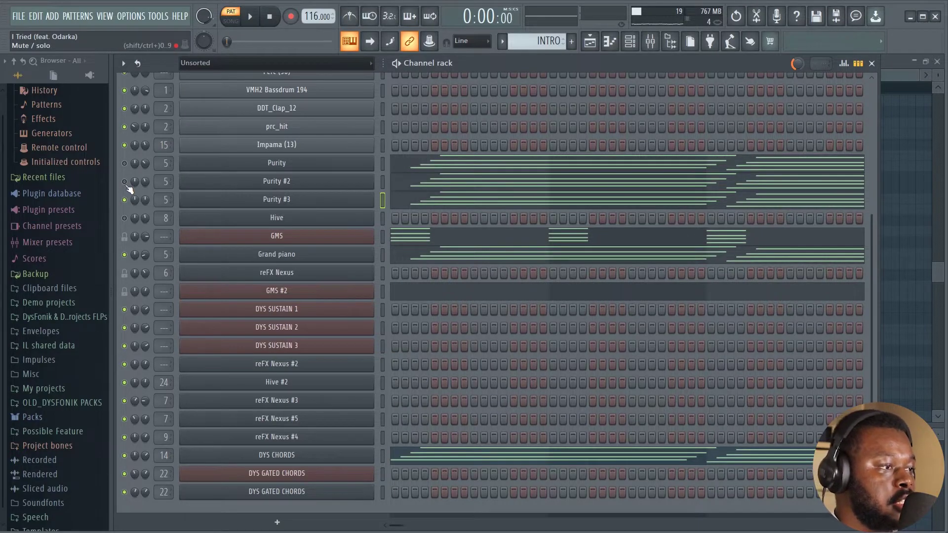
key(space)
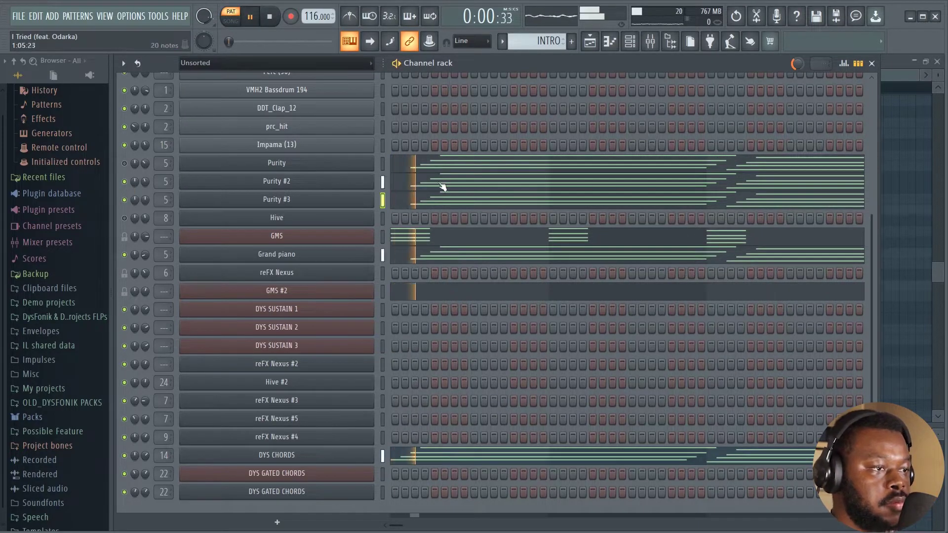
click(125, 163)
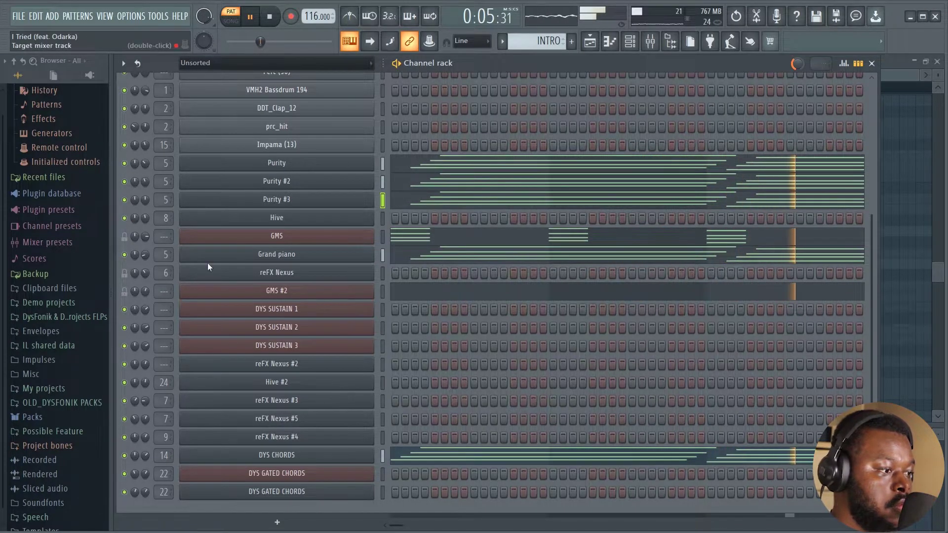
Show the playlist arrangement around the first bars and switch playback to song mode
click(597, 46)
scroll(472, 201, up, 4)
scroll(459, 183, down, 1)
key(l)
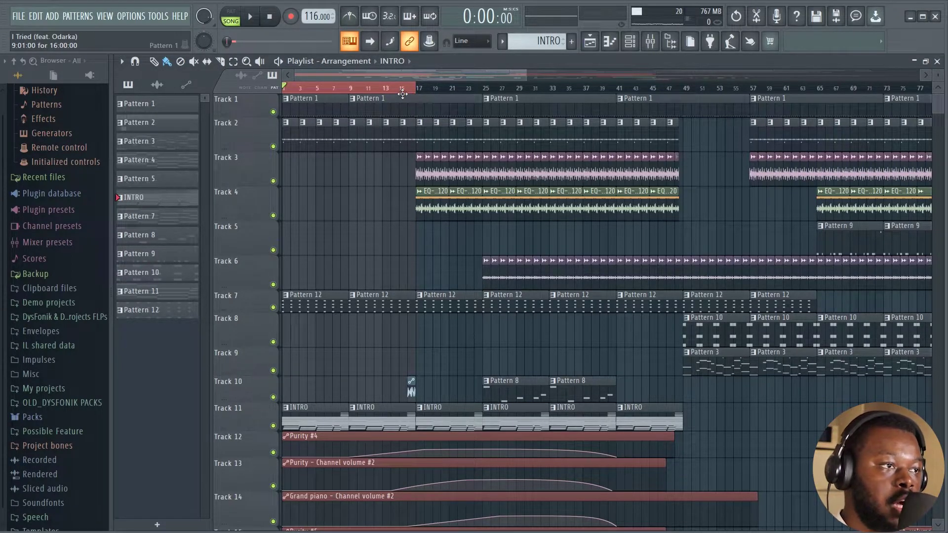
drag(525, 73, 402, 72)
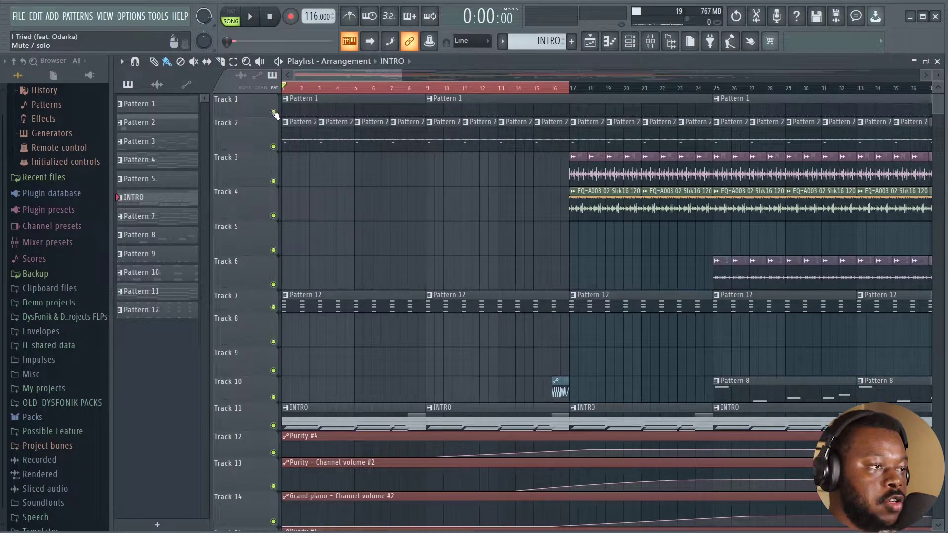
Leave only Tracks 1 and 2 audible in the playlist and play them from the start
ctrl+click(274, 112)
click(274, 147)
click(273, 307)
click(273, 307)
key(space)
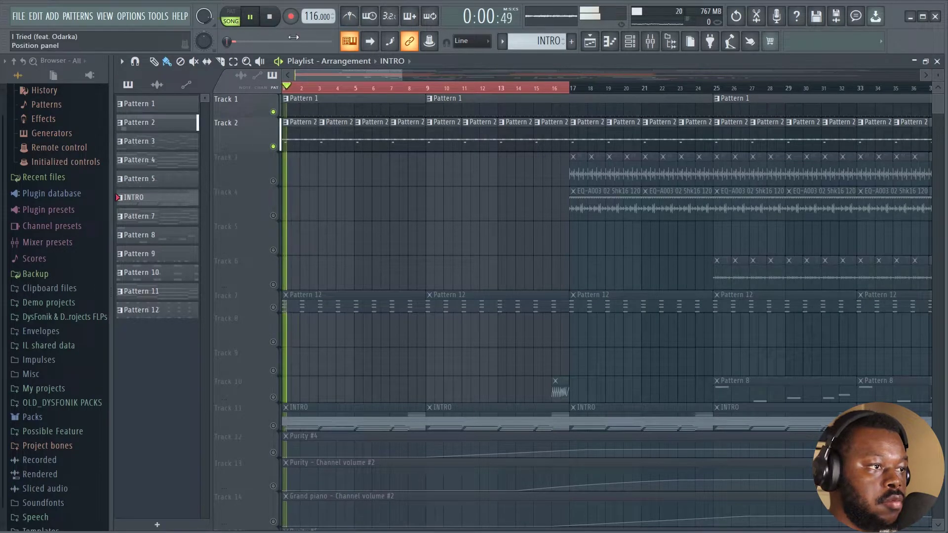
Examine Pattern 1's VMH2 Bassdrum 194 kick steps in the channel rack and close the rack
click(358, 107)
click(632, 43)
click(632, 44)
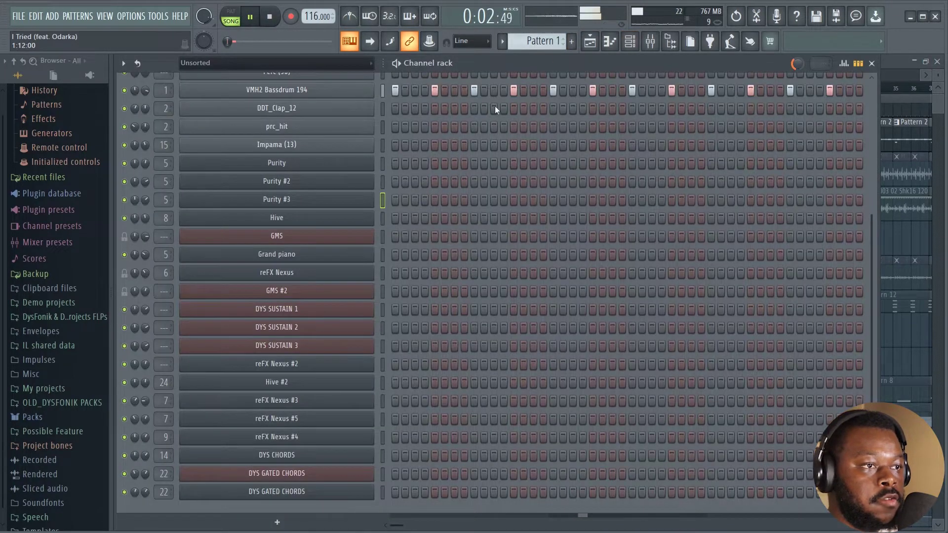
scroll(564, 136, up, 7)
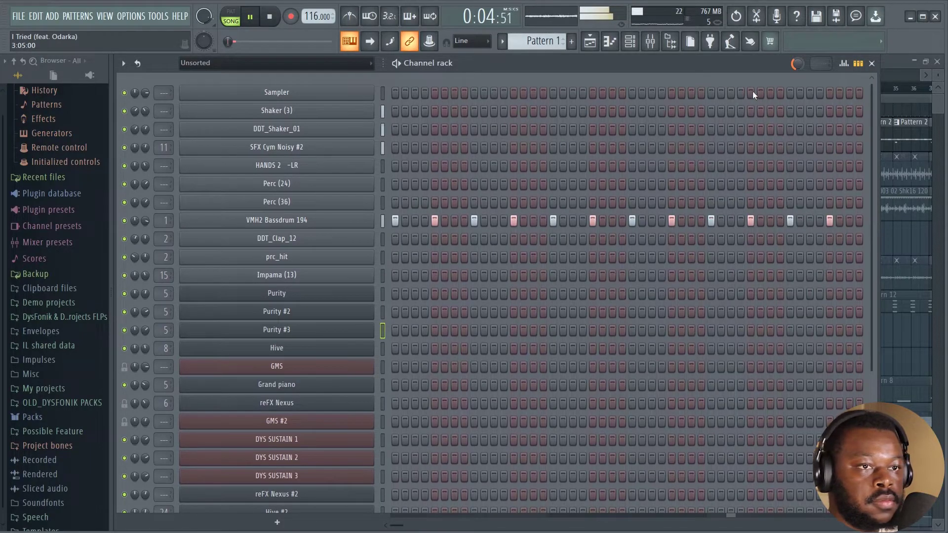
click(873, 63)
Show Pattern 2's shaker, clap and percussion steps in the channel rack and stop playback
click(373, 140)
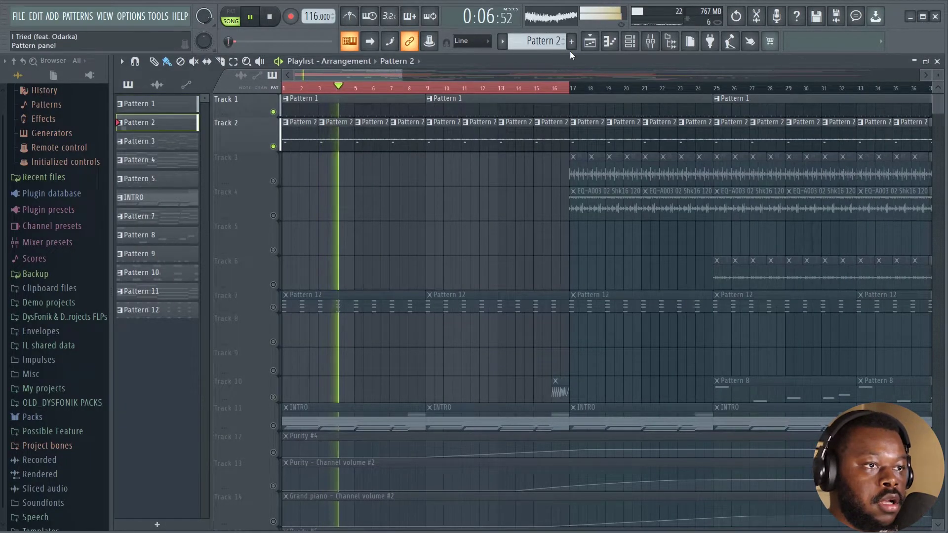
click(628, 47)
key(space)
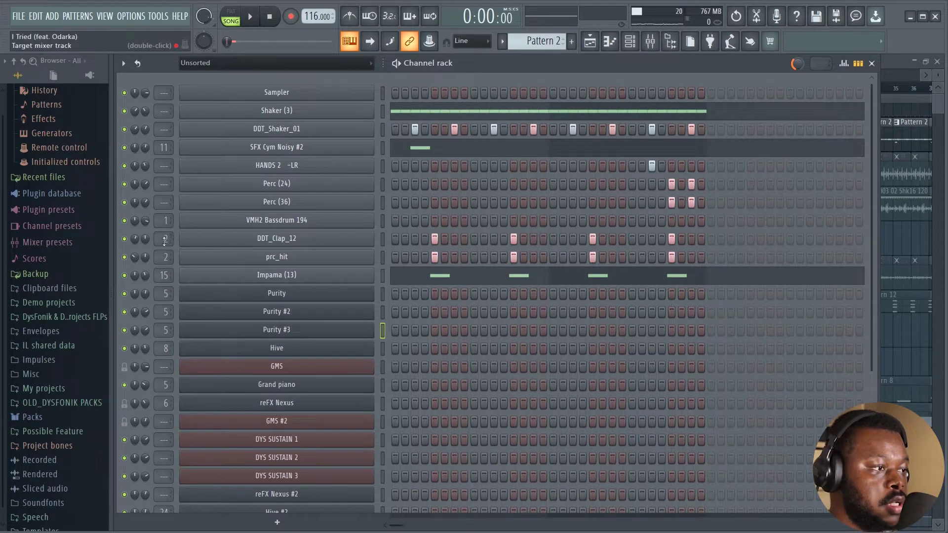
Select the DDT_Clap_12 mixer track and compare its sound with Fruity Reeverb 2 off and on during playback
click(652, 45)
click(287, 133)
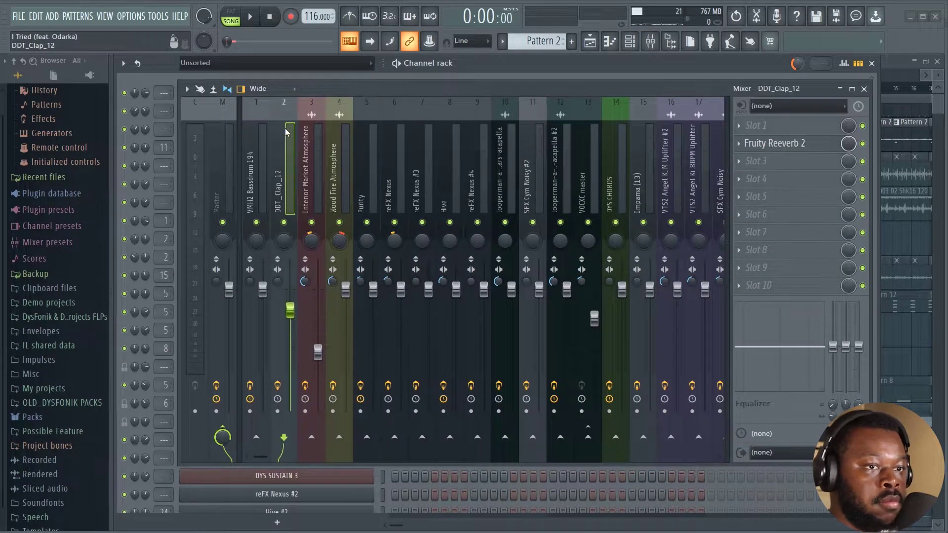
key(space)
click(862, 144)
click(863, 144)
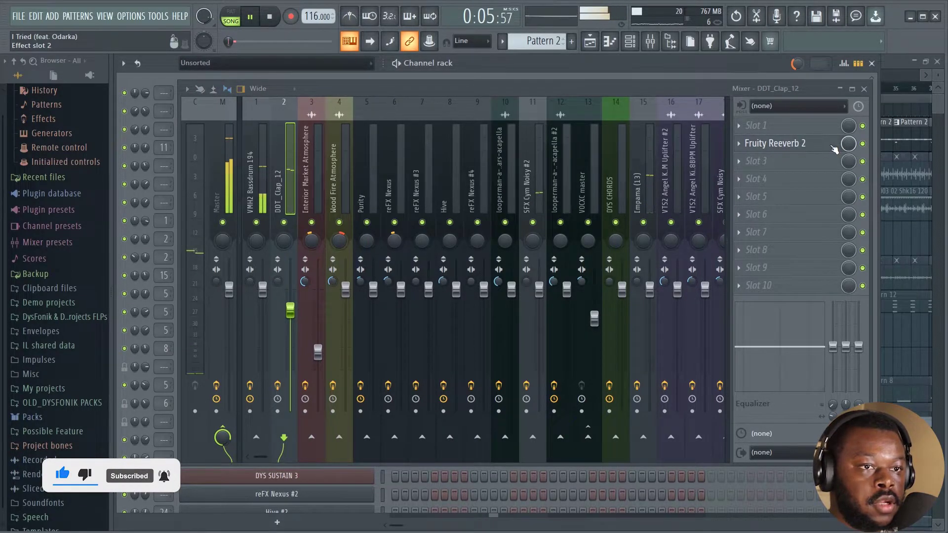
click(863, 144)
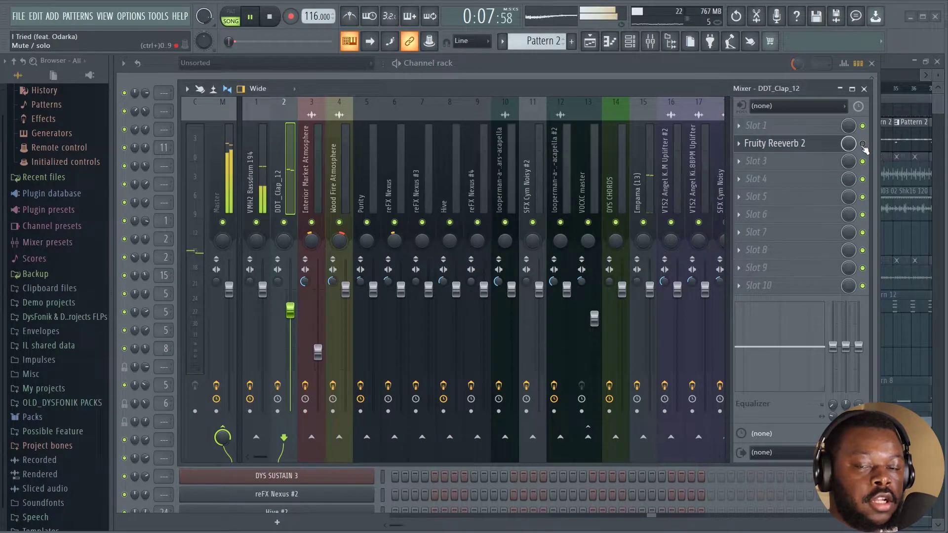
click(863, 144)
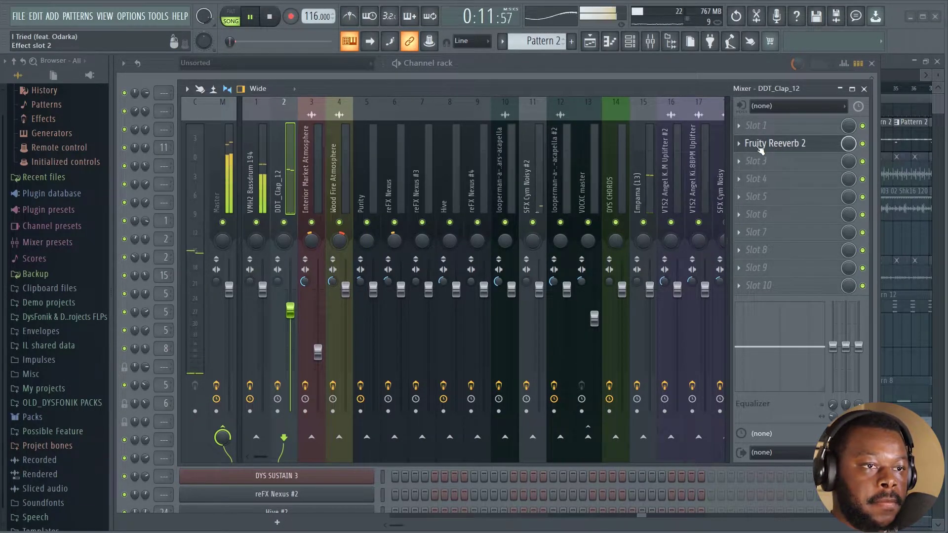
View the clap's Fruity Reeverb 2 effect, stop playback, and close the channel rack and mixer to return to the playlist
click(756, 144)
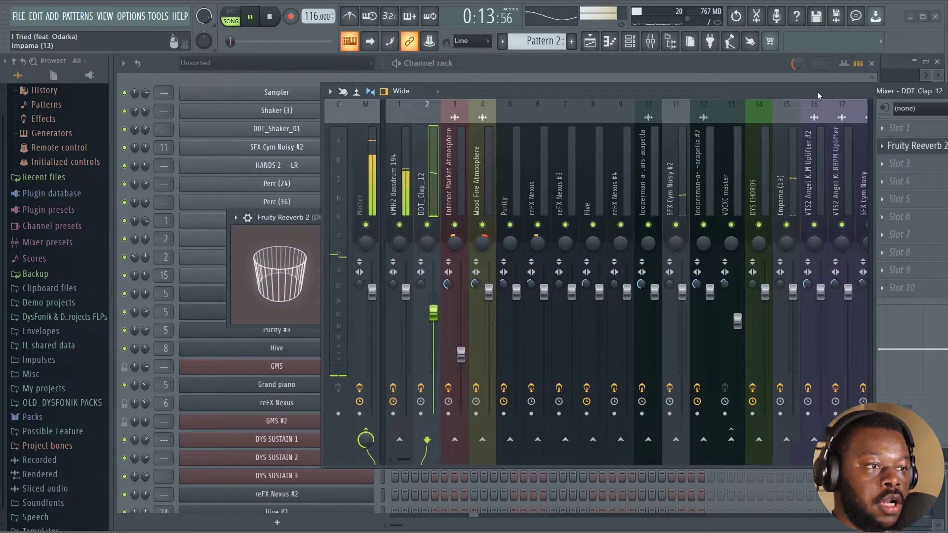
drag(467, 217, 415, 212)
drag(822, 87, 298, 132)
key(space)
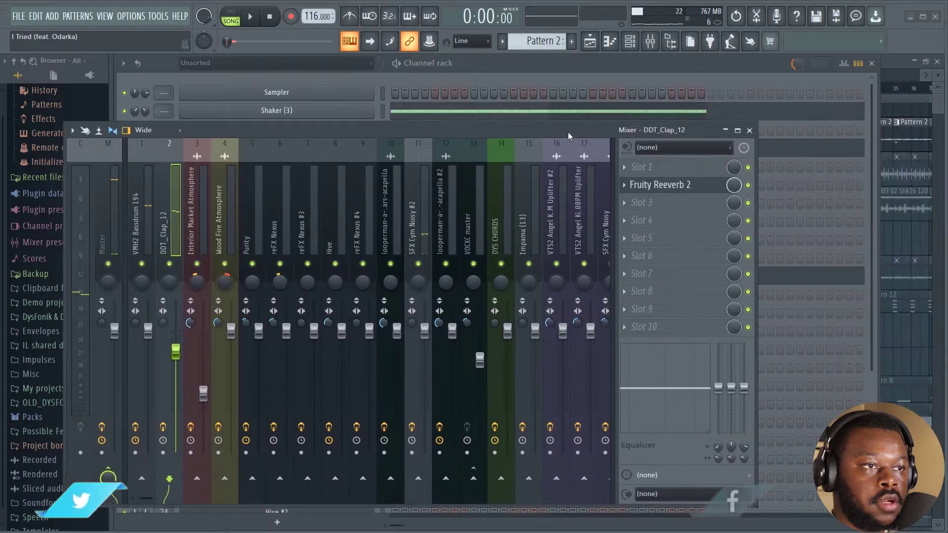
click(629, 43)
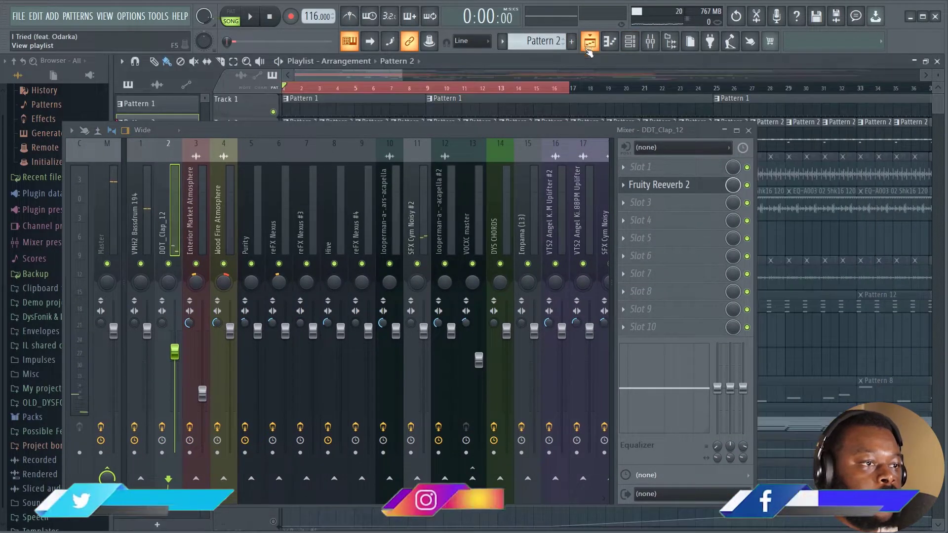
click(749, 131)
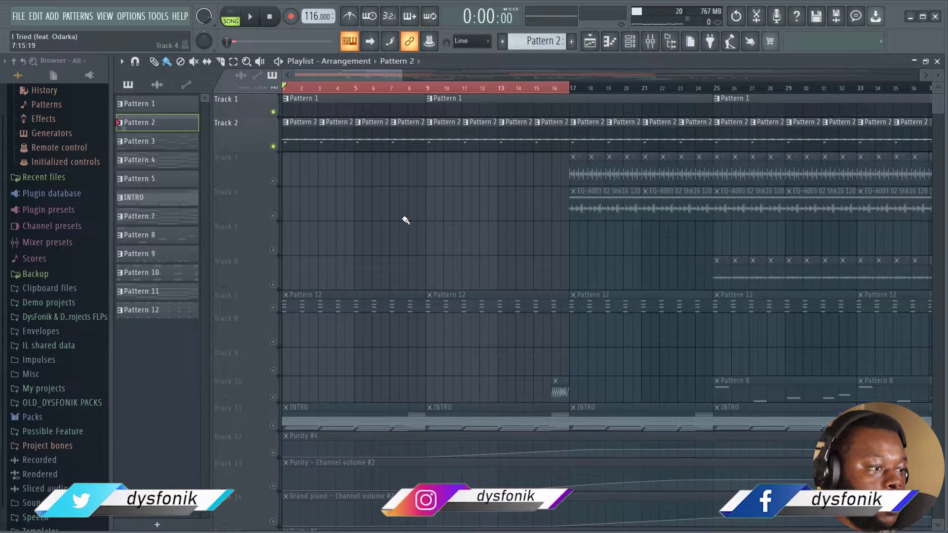
Unmute playlist Track 7 with the Pattern 12 clips and play the song alongside the drums
scroll(403, 221, down, 1)
click(273, 272)
key(space)
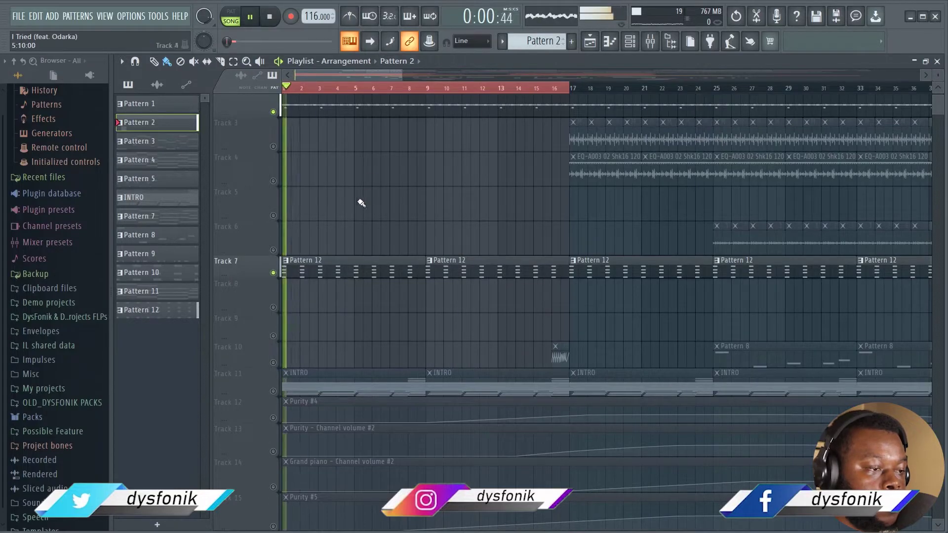
Open Pattern 12's DYS GATED CHORDS notes in the piano roll, examine the repeated chord while it plays, and stop playback
click(358, 268)
click(629, 42)
scroll(488, 264, down, 4)
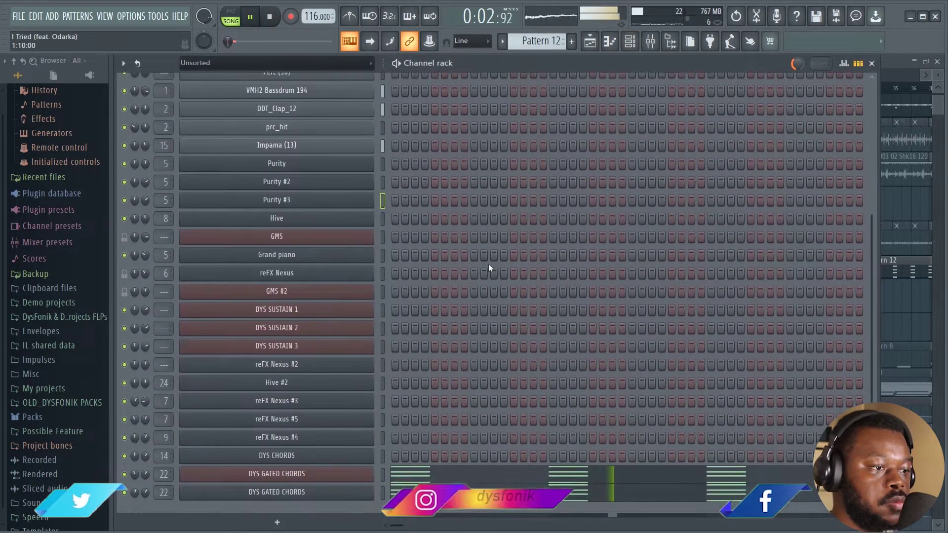
click(410, 478)
scroll(364, 300, down, 5)
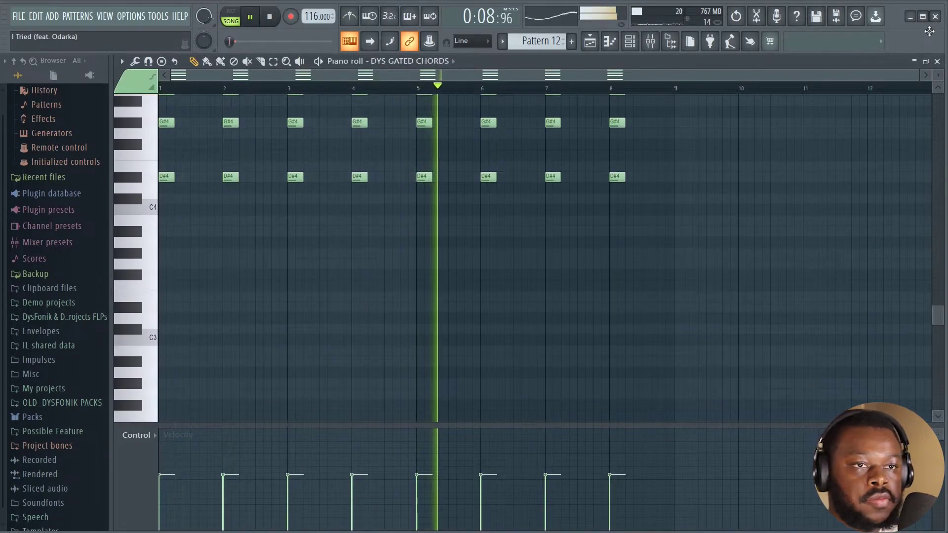
drag(917, 75, 681, 74)
scroll(653, 218, up, 3)
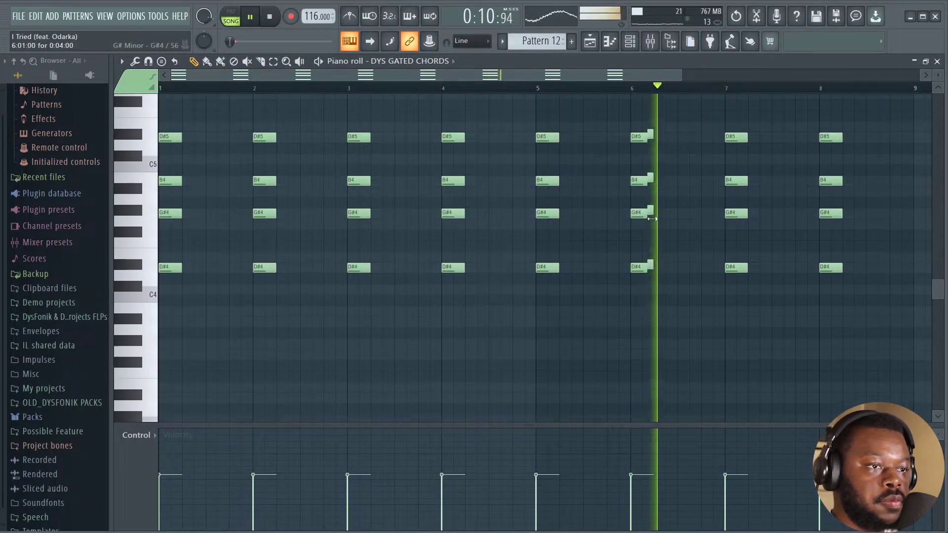
scroll(652, 219, up, 1)
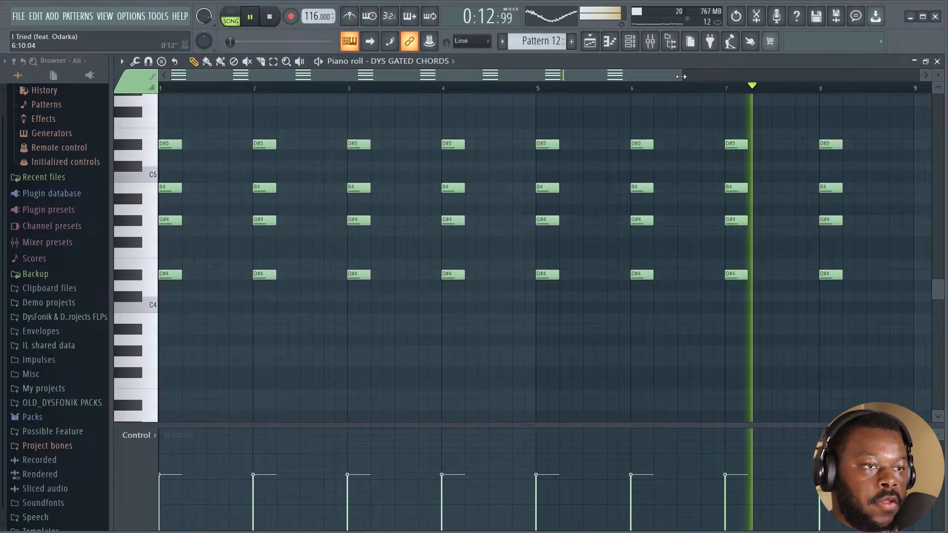
key(space)
Delete the repeated gated chords in bars 2 to 8, keeping only the first chord
drag(682, 77, 834, 77)
drag(720, 346, 216, 106)
key(Delete)
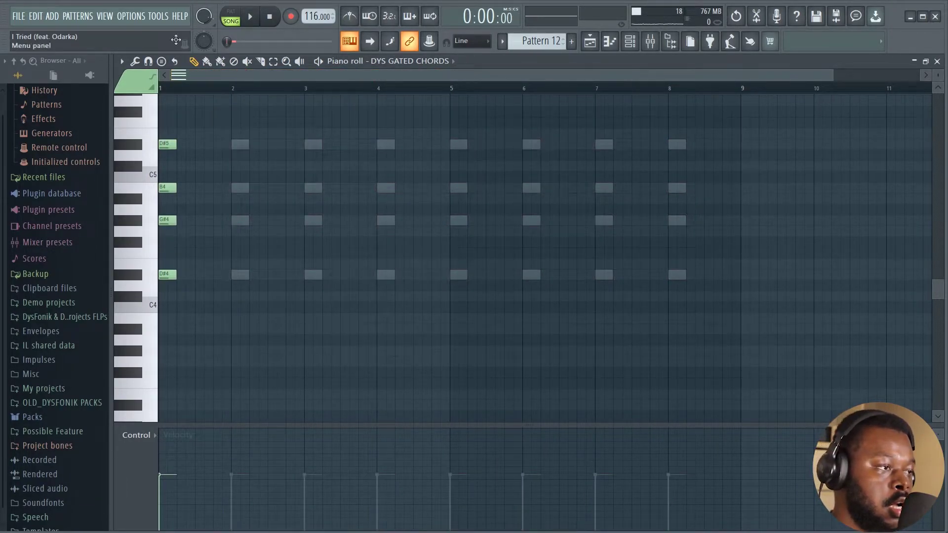
Stretch the four notes of the first chord across all eight bars and play the sustained chord
drag(233, 300, 165, 142)
drag(175, 187, 718, 168)
click(669, 125)
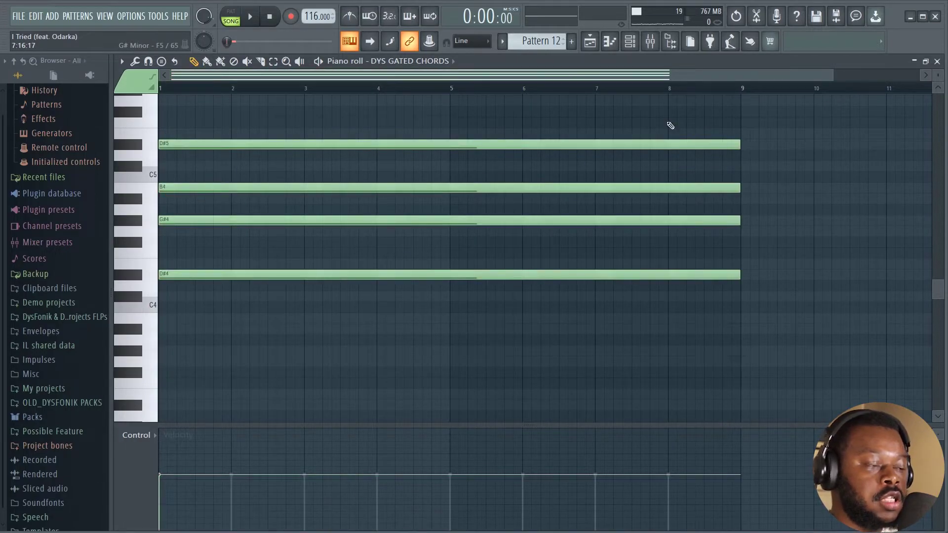
key(space)
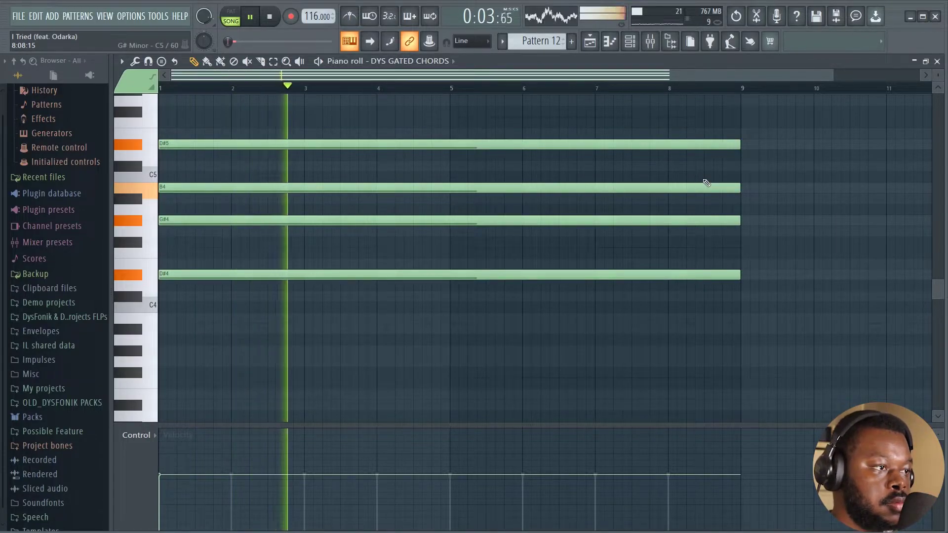
key(space)
Undo the note stretching and deletion to restore the short chord in every bar, and deselect the notes
key(ctrl+z)
key(ctrl+alt+z)
key(ctrl+alt+z)
key(ctrl+alt+z)
key(ctrl+alt+z)
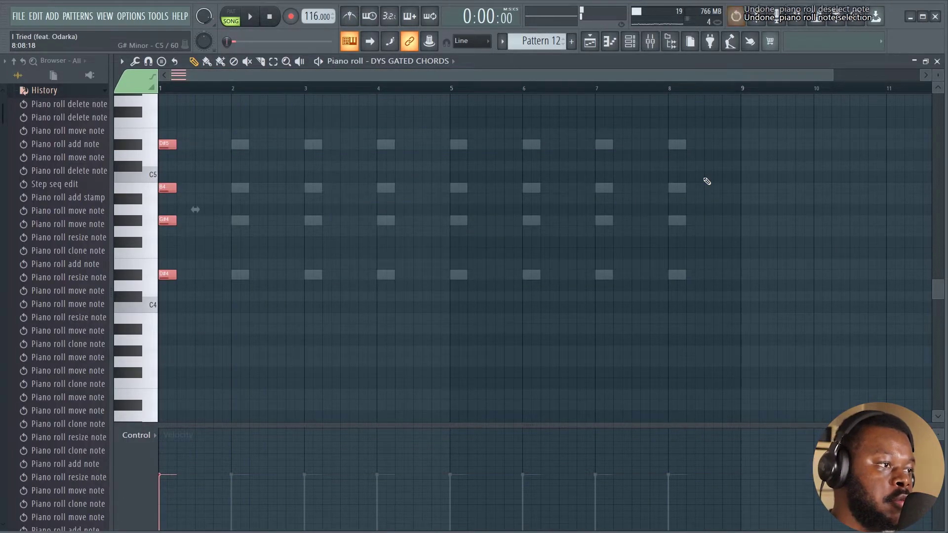
key(ctrl+shift+z)
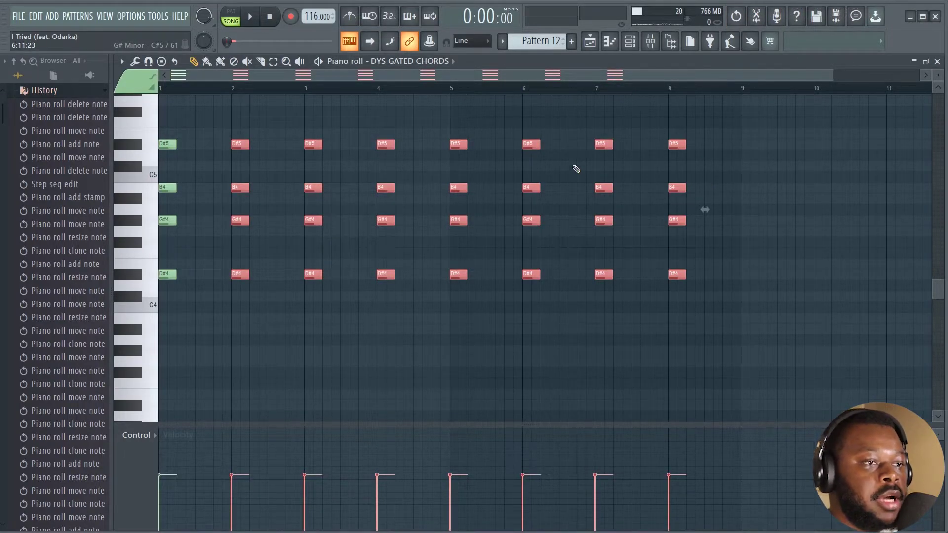
key(ctrl+d)
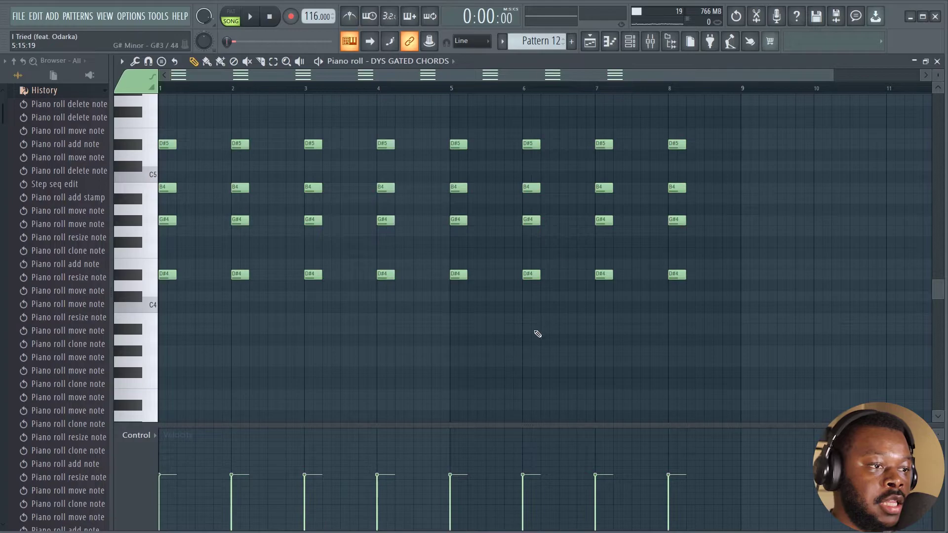
Return to the playlist and make all tracks audible, including the INTRO clips and volume automation on Tracks 11 to 16
click(637, 42)
click(590, 41)
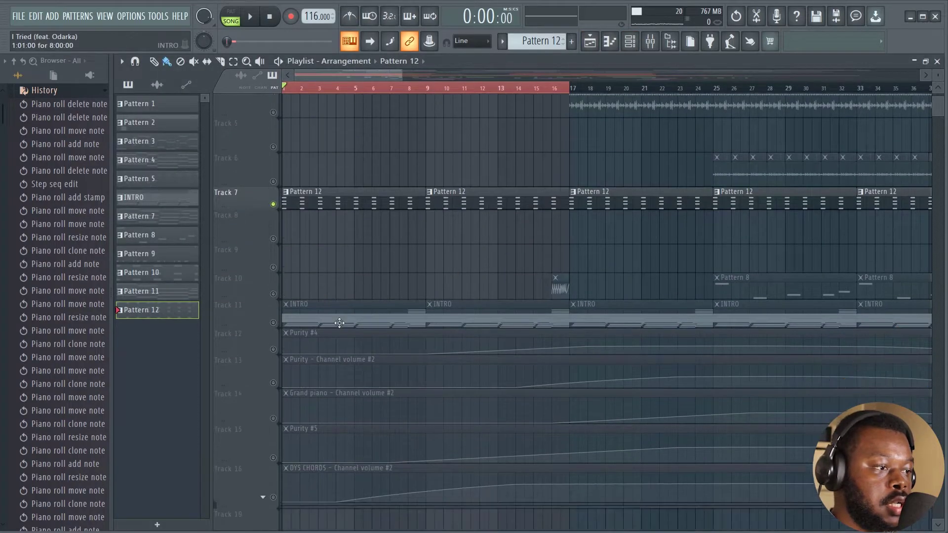
click(273, 322)
click(274, 350)
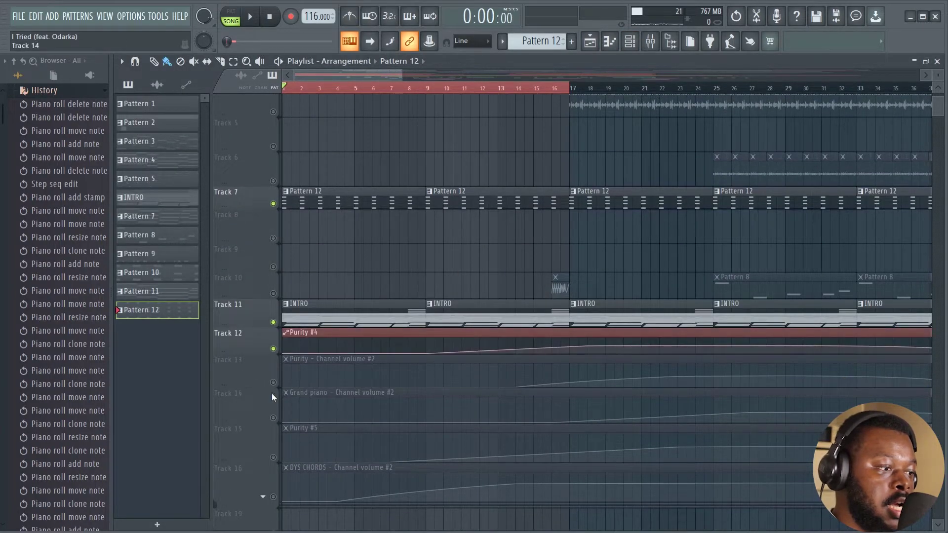
click(273, 383)
click(273, 418)
click(274, 457)
right_click(273, 457)
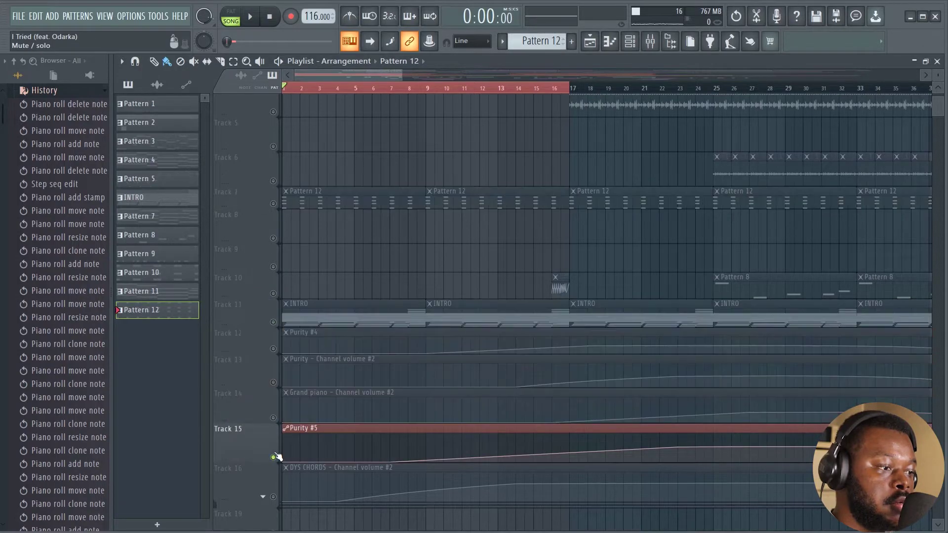
right_click(274, 457)
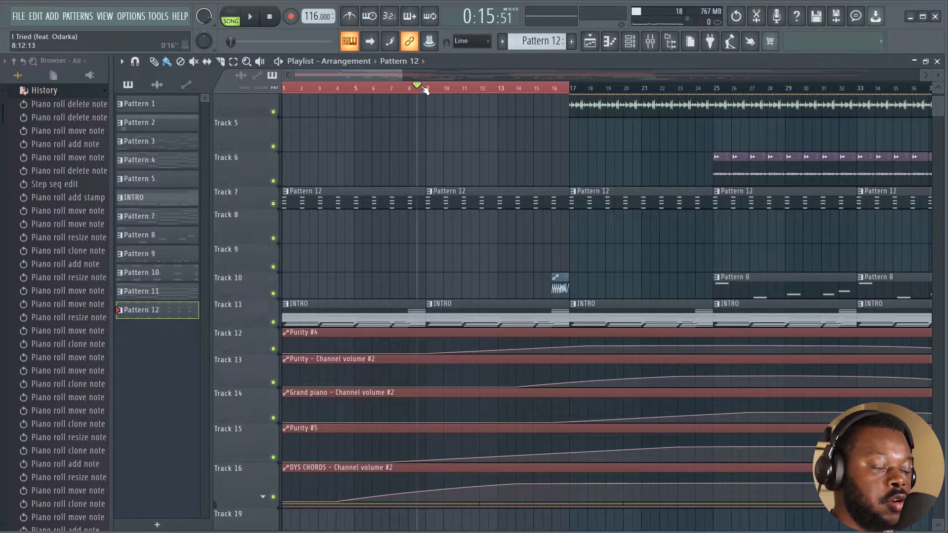
Play the full arrangement from about bar 8 and look over the automation and lower tracks
key(space)
scroll(446, 95, down, 4)
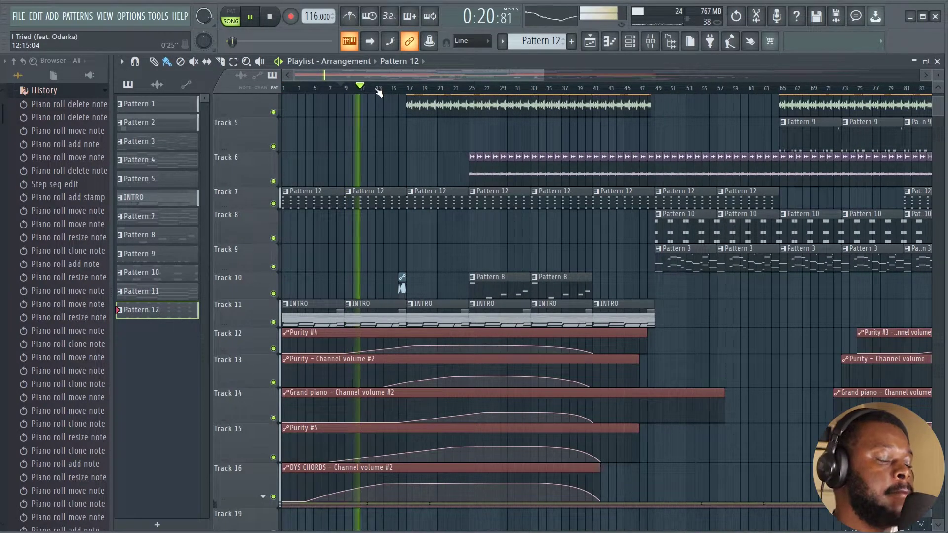
scroll(377, 92, down, 2)
scroll(385, 97, down, 8)
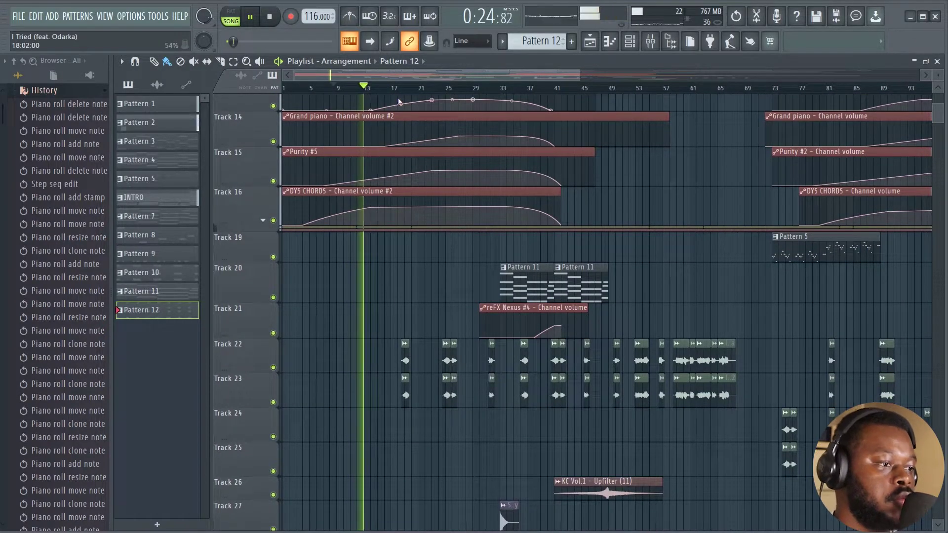
Follow the playing arrangement up to the percussion tracks and pick the Maraca 02 clip on Track 3
scroll(415, 97, up, 2)
scroll(413, 210, up, 8)
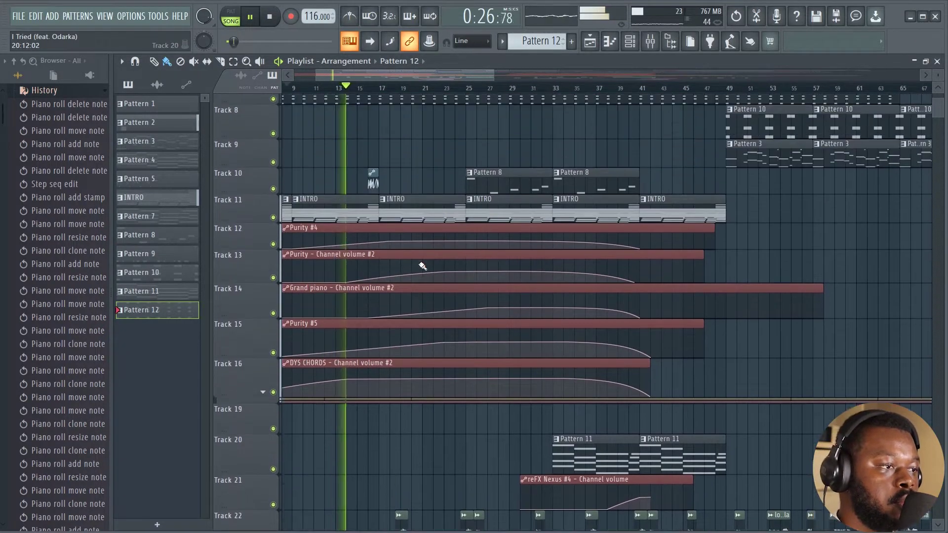
scroll(416, 239, up, 5)
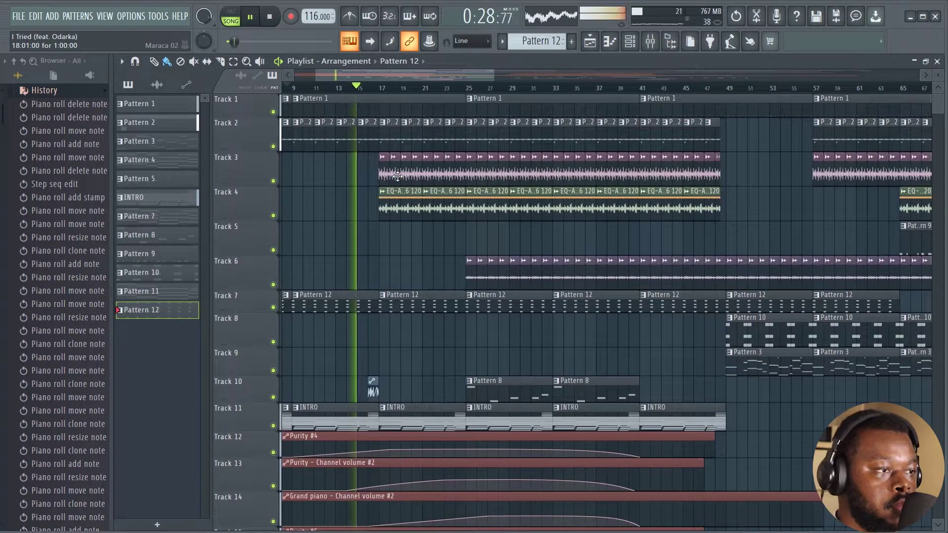
scroll(398, 89, up, 2)
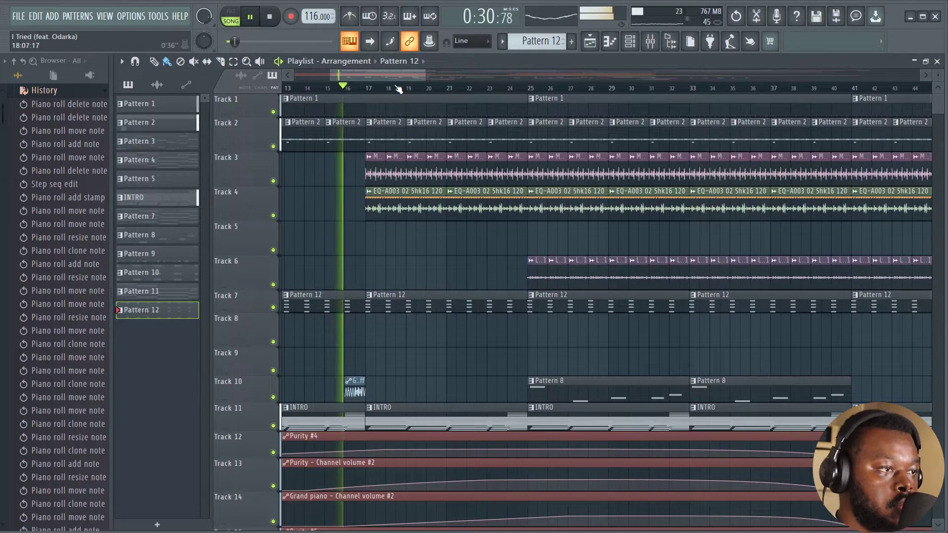
drag(393, 76, 404, 76)
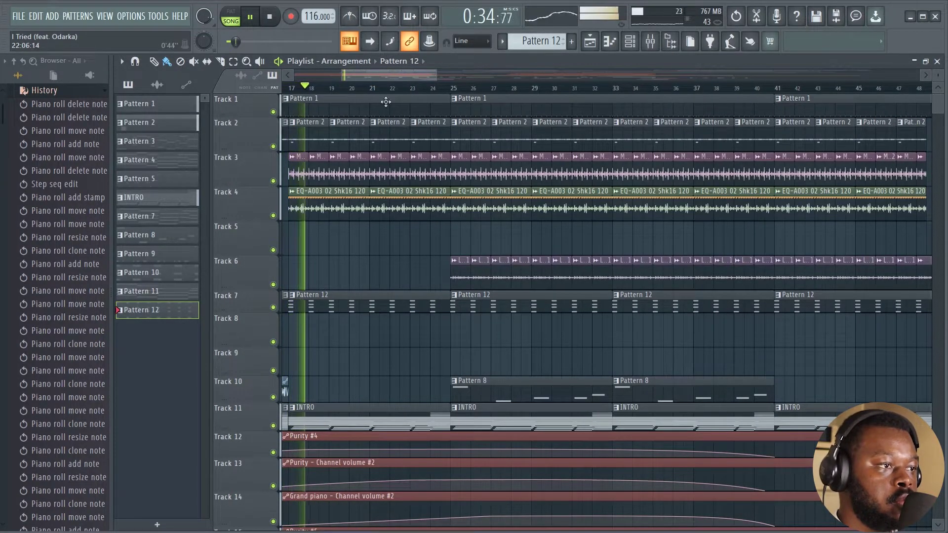
click(381, 171)
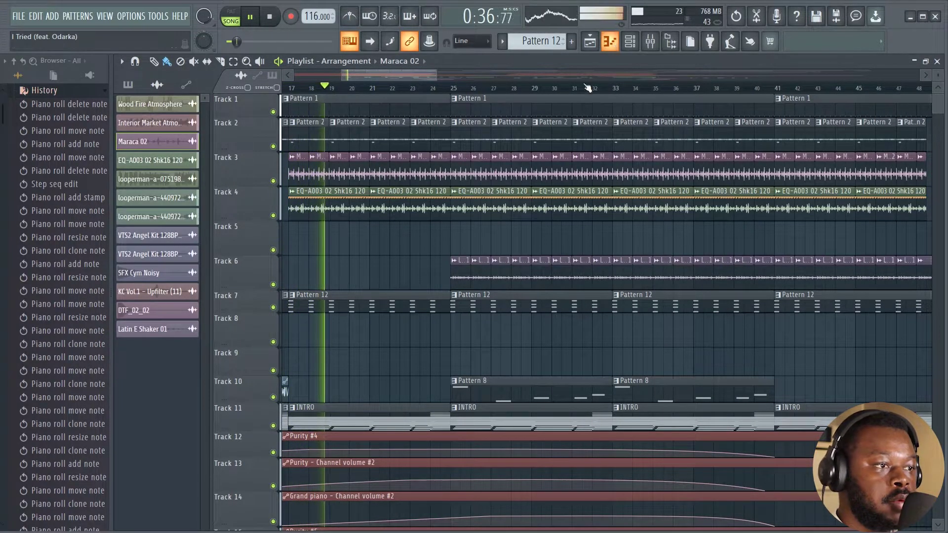
double_click(418, 171)
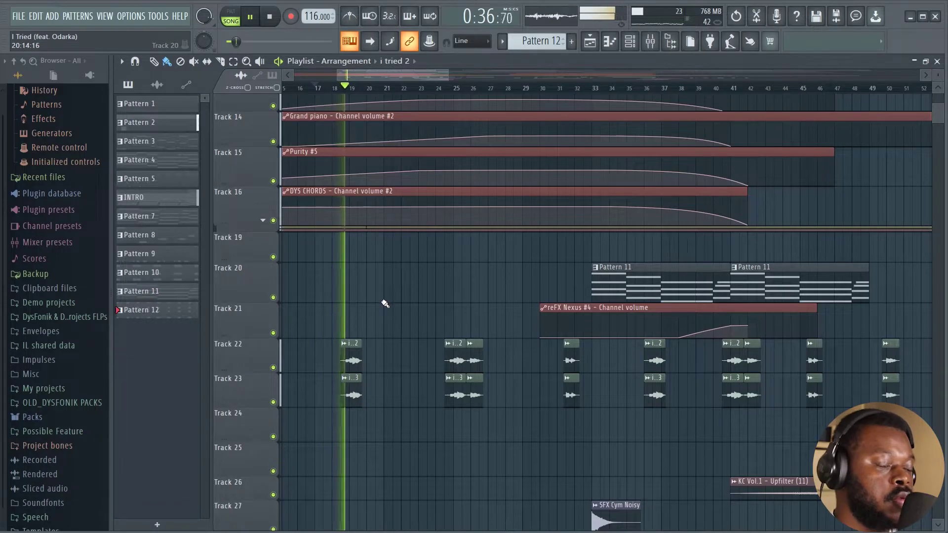
Play the "i tried 2" and "i tried 3" vocal clips on Tracks 22 and 23 from about bar 18, and stop playback
scroll(348, 92, up, 1)
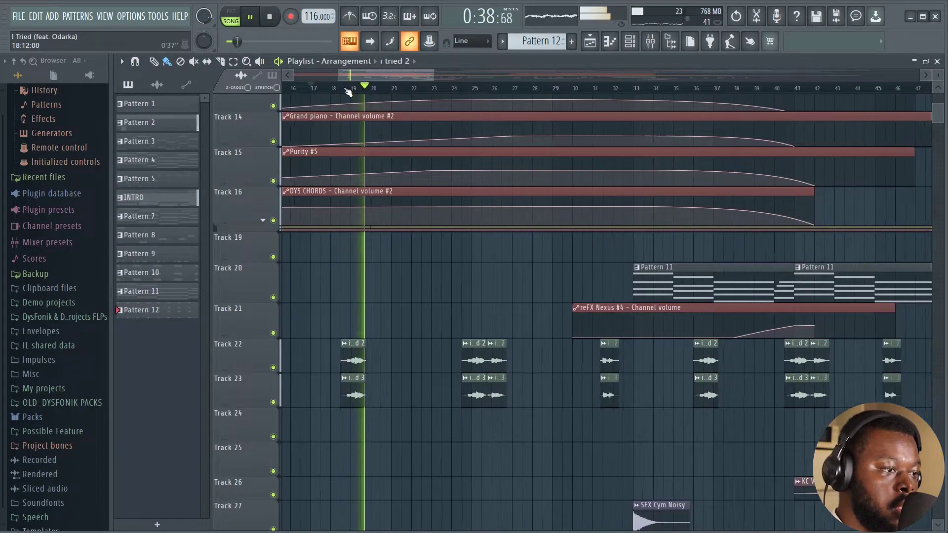
scroll(348, 92, up, 3)
key(space)
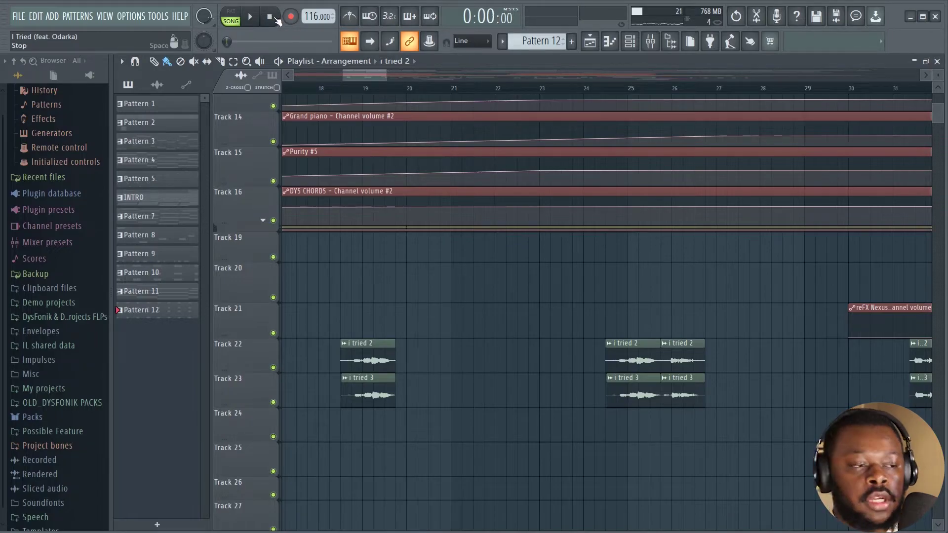
Play the arrangement from about bar 37 through the chord fade-outs and the Pattern 11 clips on Track 20
scroll(516, 350, down, 1)
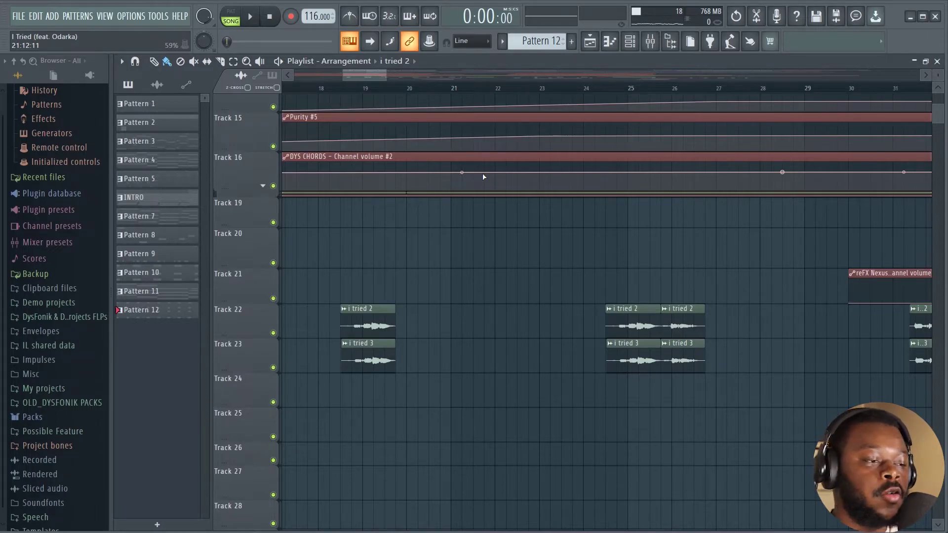
scroll(461, 88, down, 4)
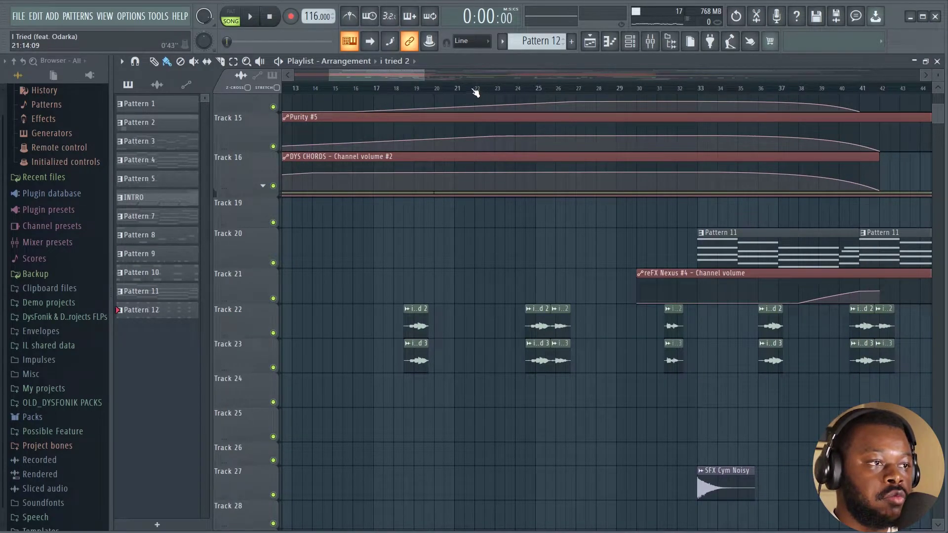
scroll(475, 93, down, 3)
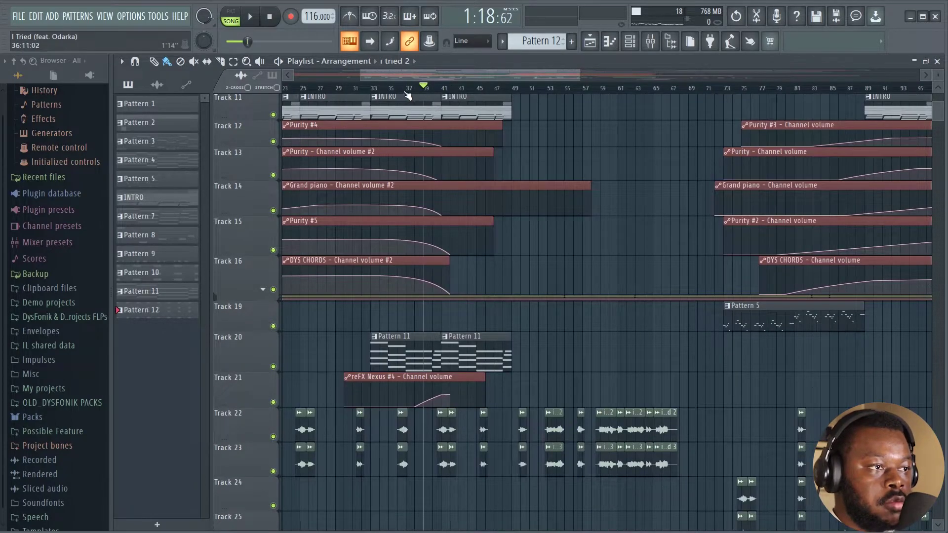
scroll(409, 95, up, 3)
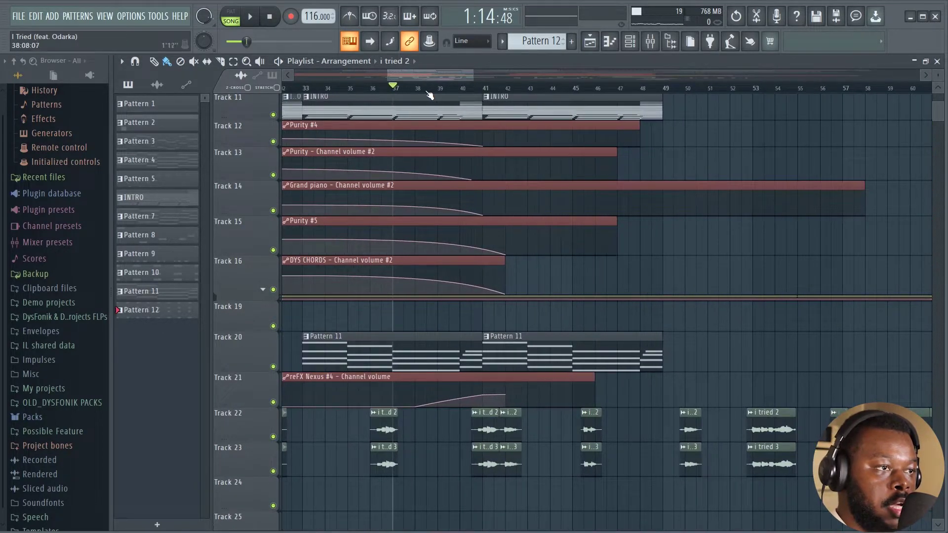
key(space)
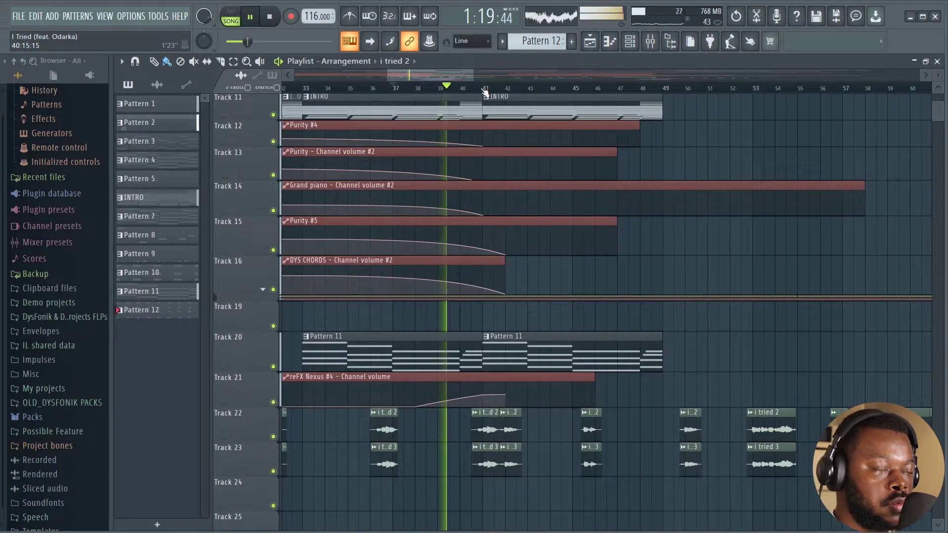
scroll(486, 91, down, 1)
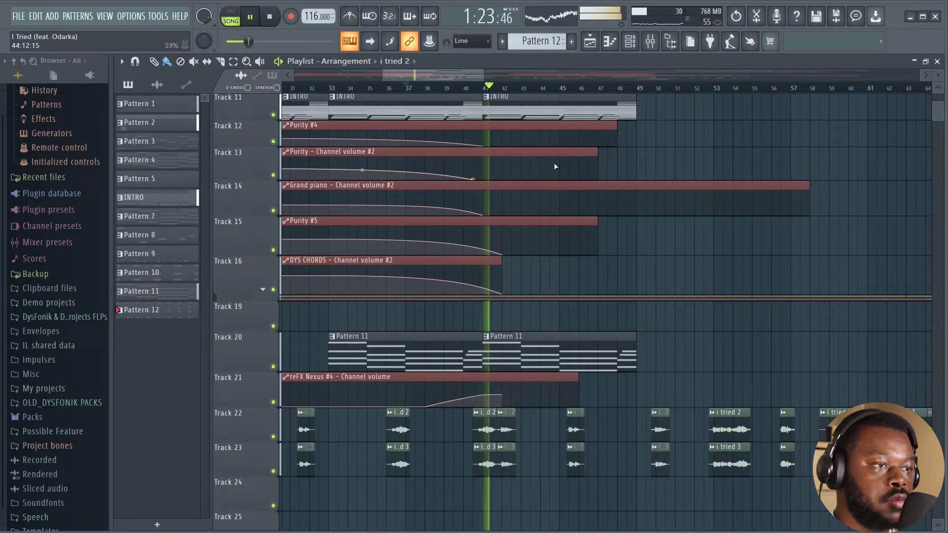
scroll(554, 91, up, 1)
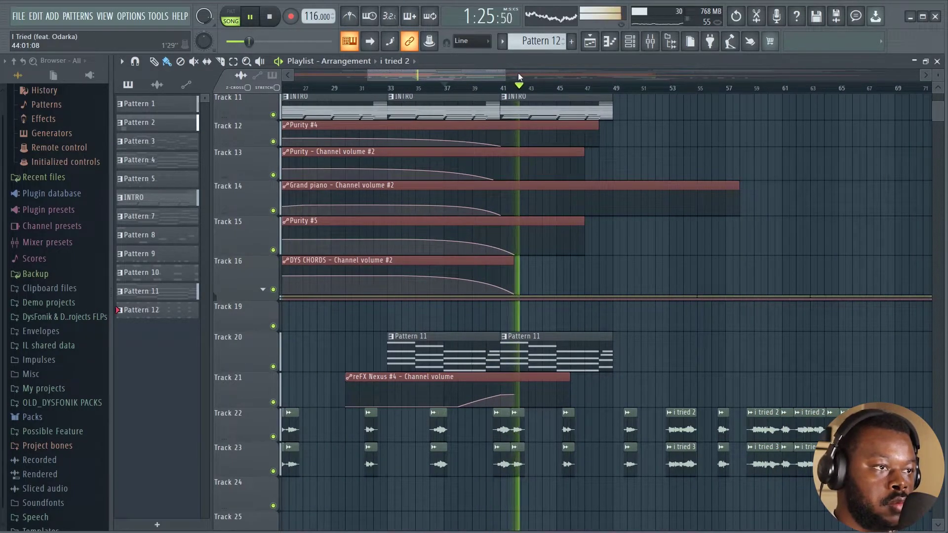
drag(496, 72, 514, 75)
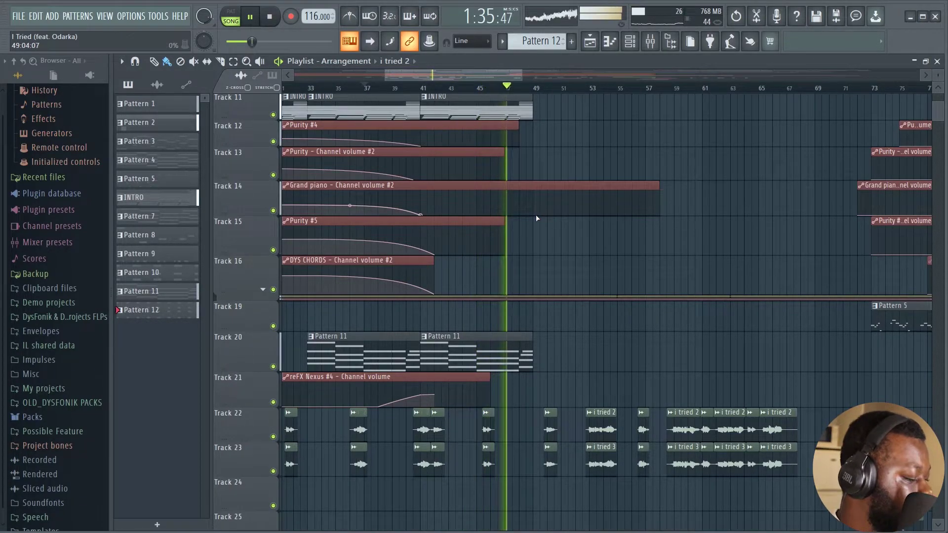
Pick Pattern 11 on Track 20 and show its channels in the channel rack
scroll(525, 79, down, 4)
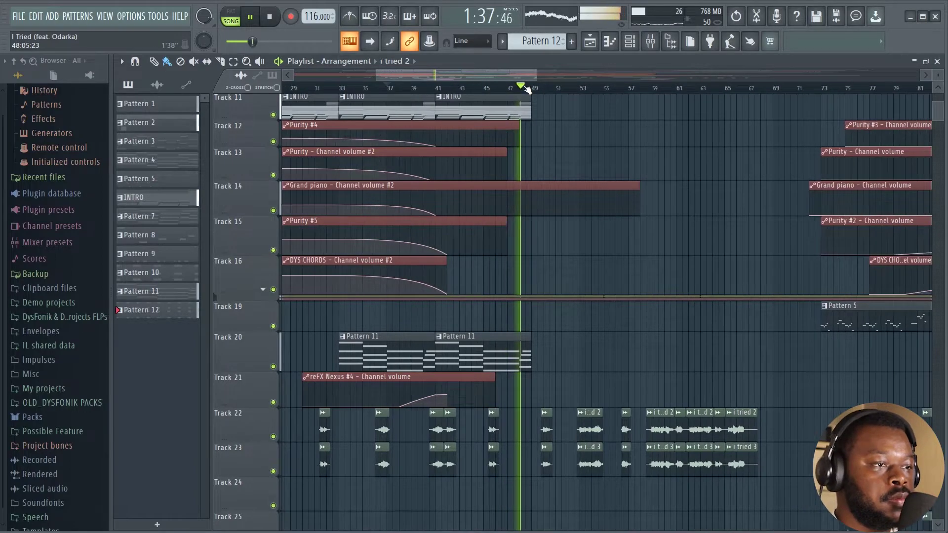
scroll(515, 167, up, 10)
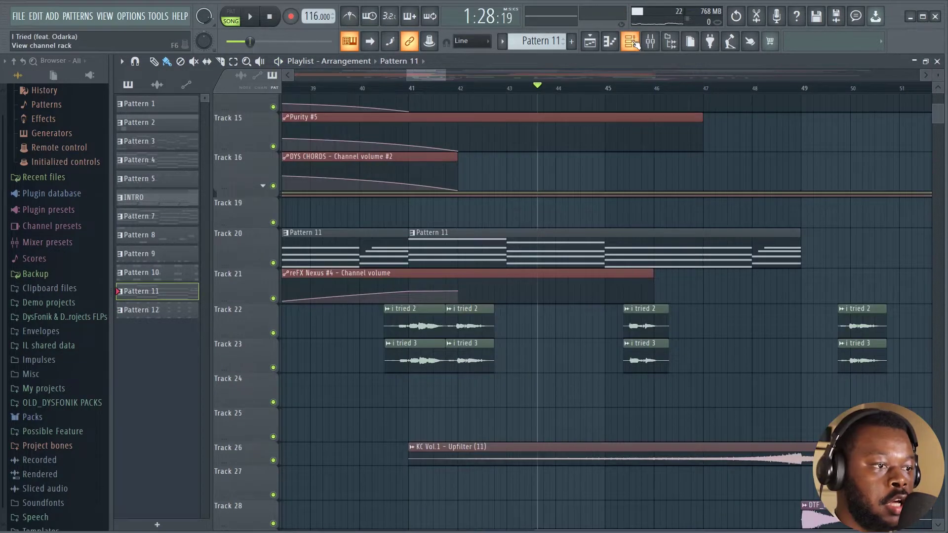
key(F6)
scroll(496, 274, down, 5)
scroll(366, 425, up, 1)
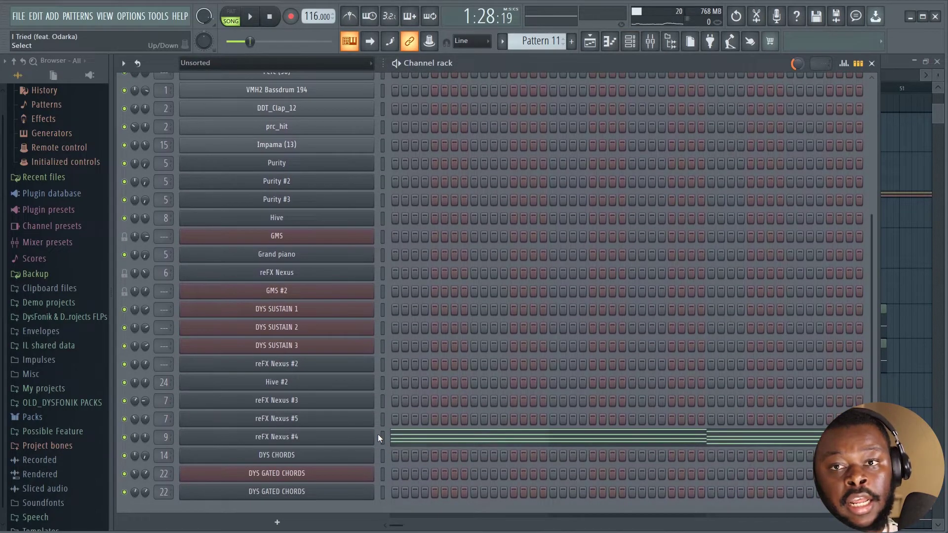
Select the reFX Nexus #4 channel and play Pattern 11 on its own in pattern mode
click(382, 439)
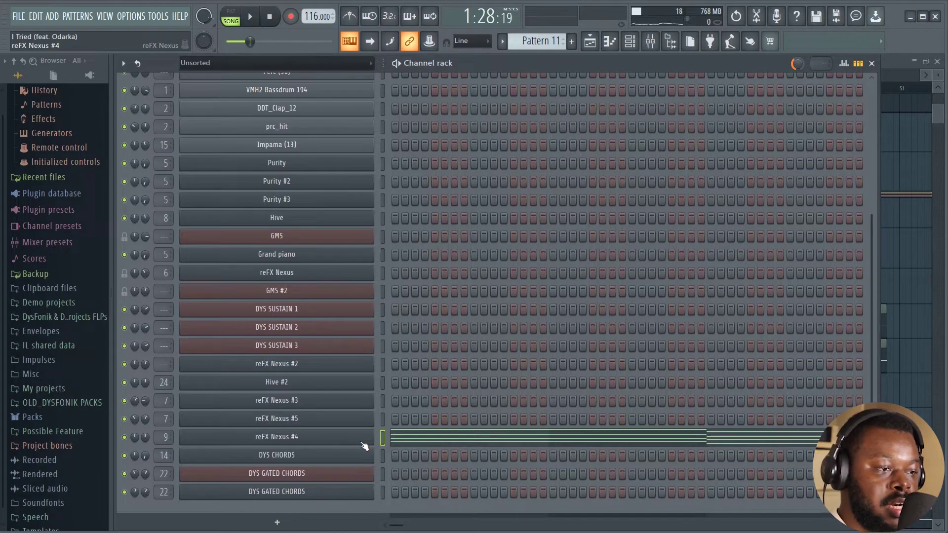
click(362, 441)
drag(419, 173, 486, 168)
key(space)
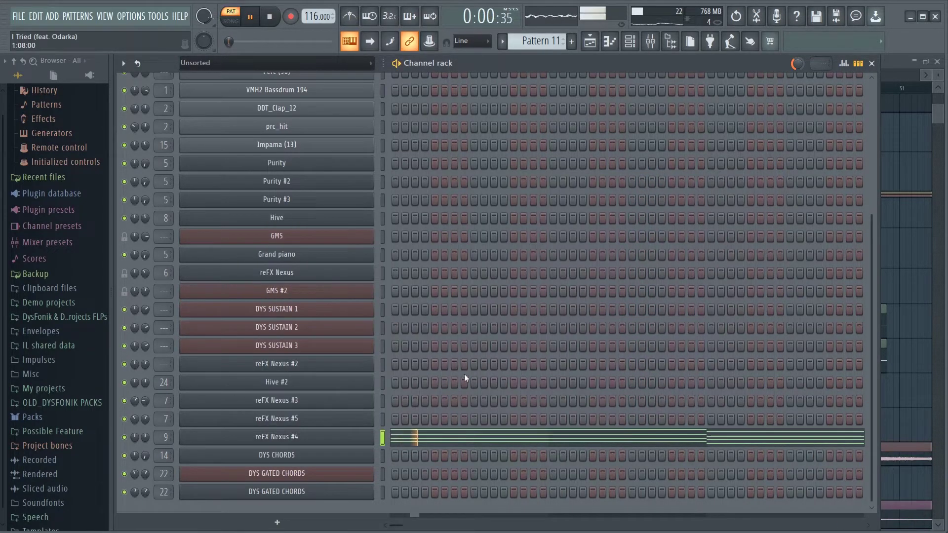
Examine the reFX Nexus #4 chord notes in the piano roll during playback, return to the channel rack and stop
click(427, 445)
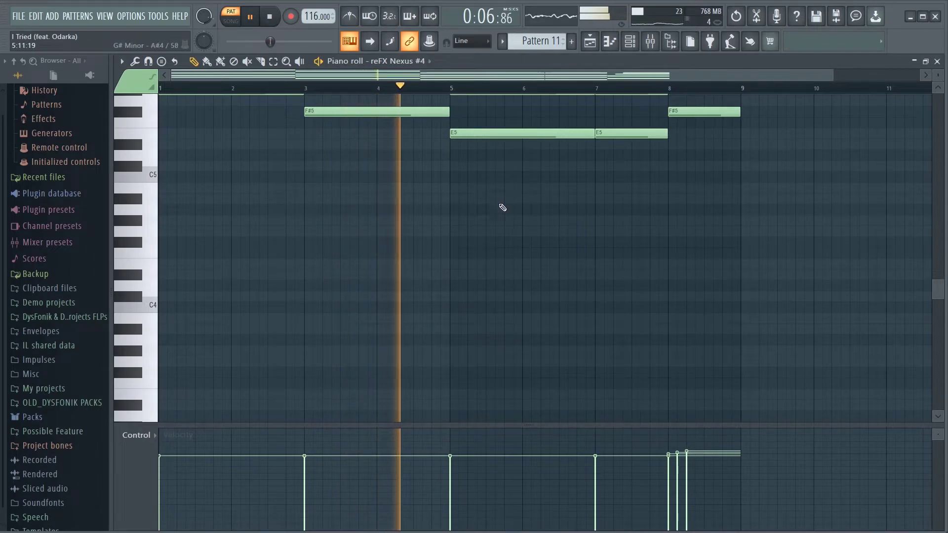
scroll(502, 207, up, 4)
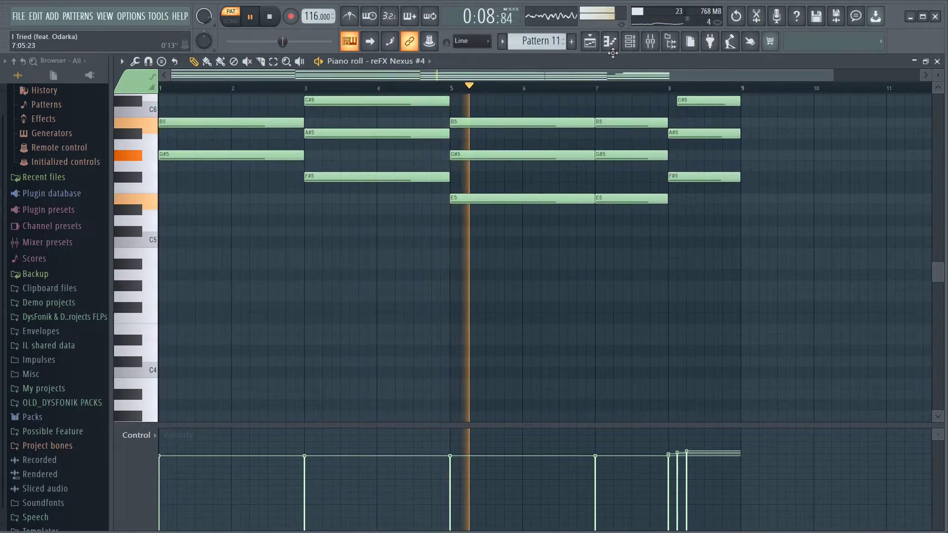
click(630, 41)
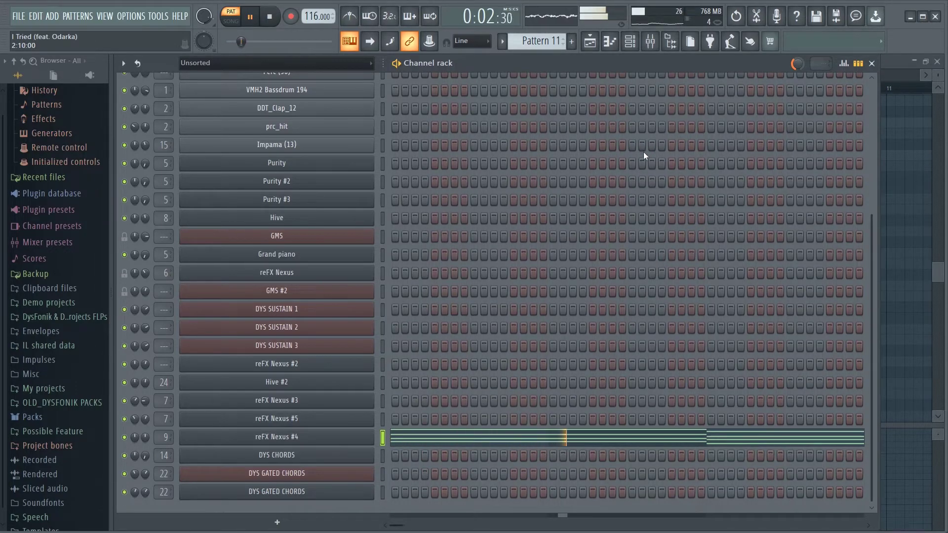
key(space)
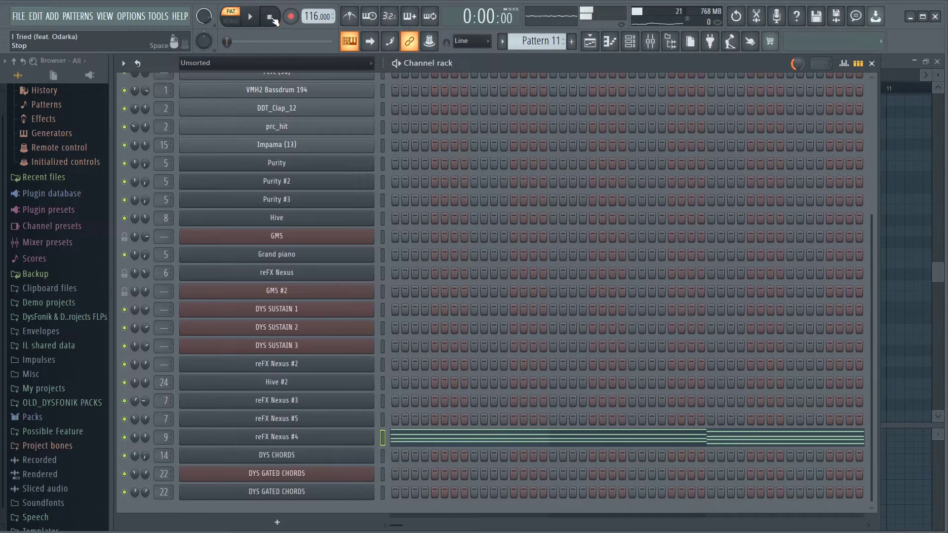
Return to the playlist and examine the fading automation, INTRO and Pattern 11 clips and upper tracks around bars 41 to 49
click(438, 440)
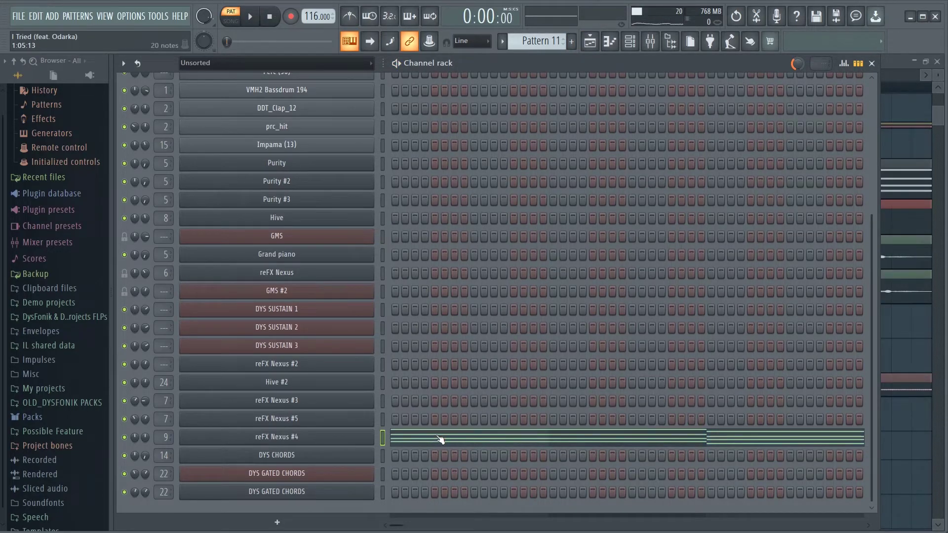
click(590, 42)
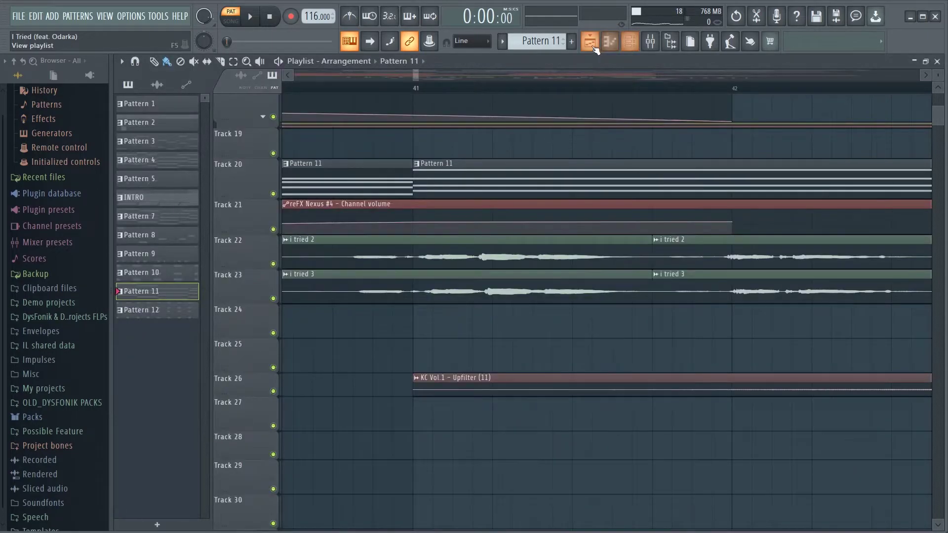
scroll(459, 99, up, 1)
scroll(460, 98, up, 5)
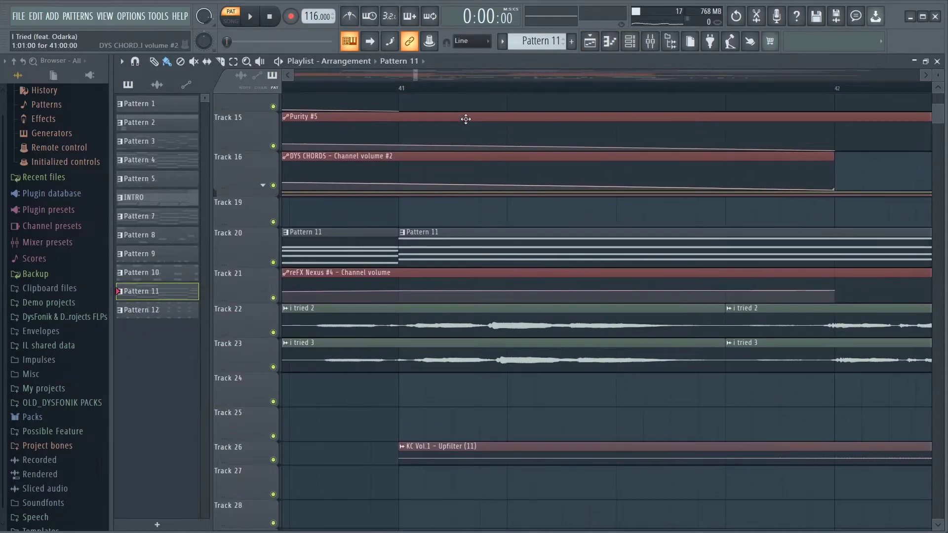
scroll(449, 96, down, 3)
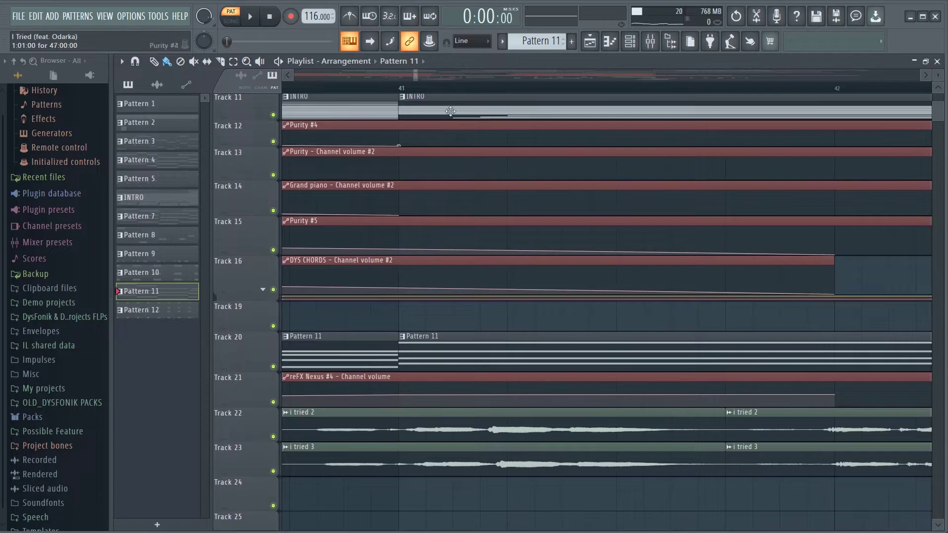
scroll(463, 92, down, 4)
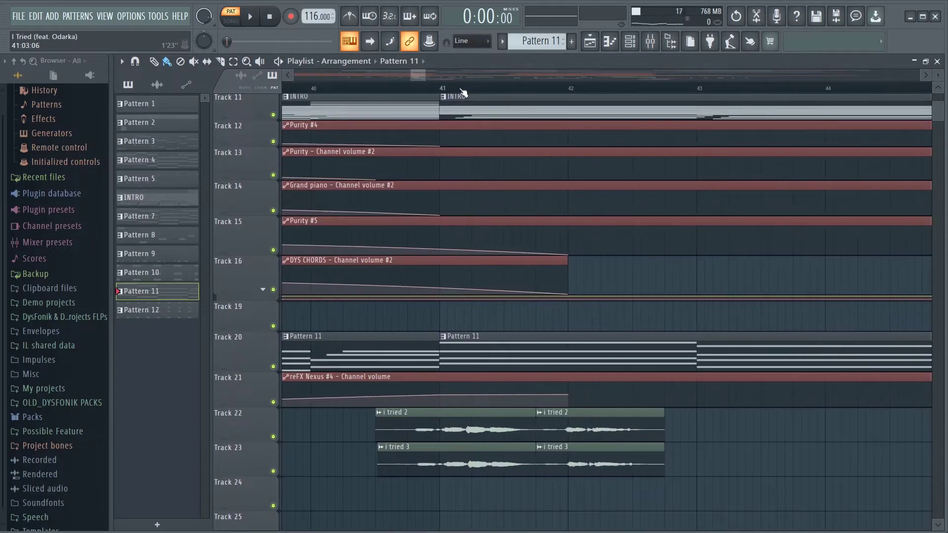
scroll(464, 91, down, 1)
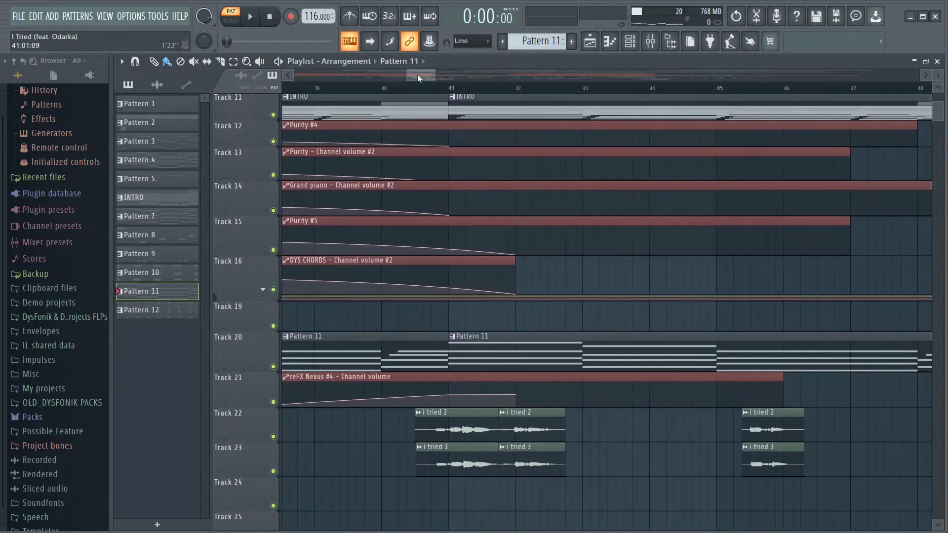
drag(413, 75, 446, 82)
scroll(449, 89, down, 2)
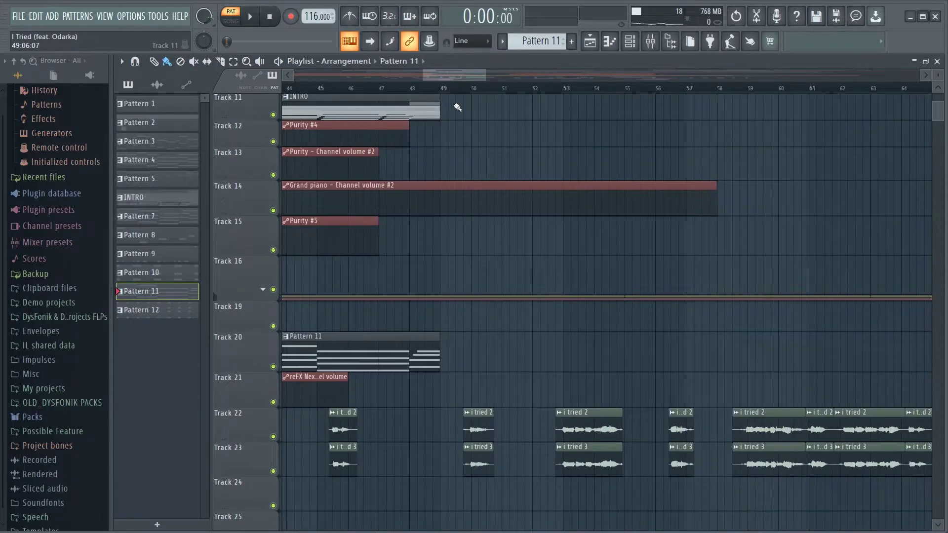
scroll(464, 197, up, 3)
scroll(454, 168, up, 4)
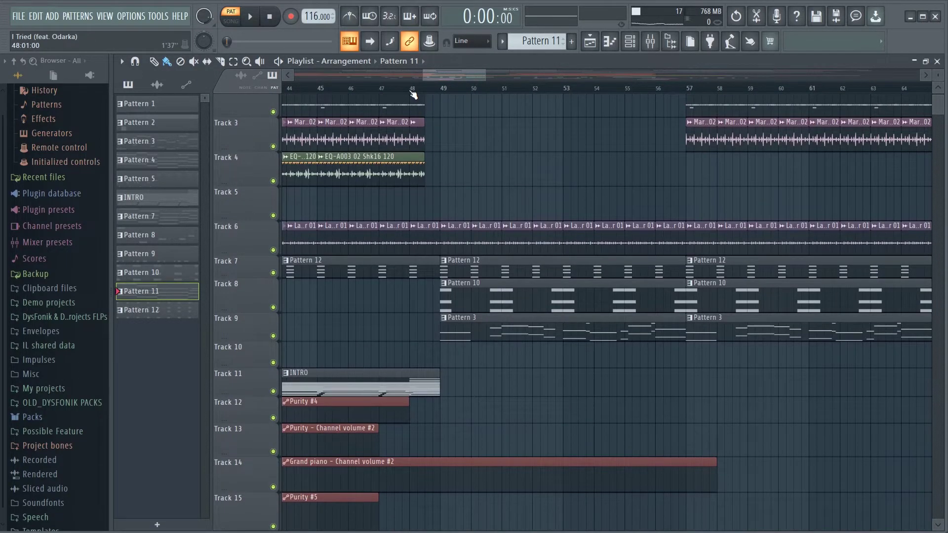
Set song playback to start at about bar 48 and play Pattern 3 on Track 9 soloed
click(412, 92)
scroll(414, 95, up, 2)
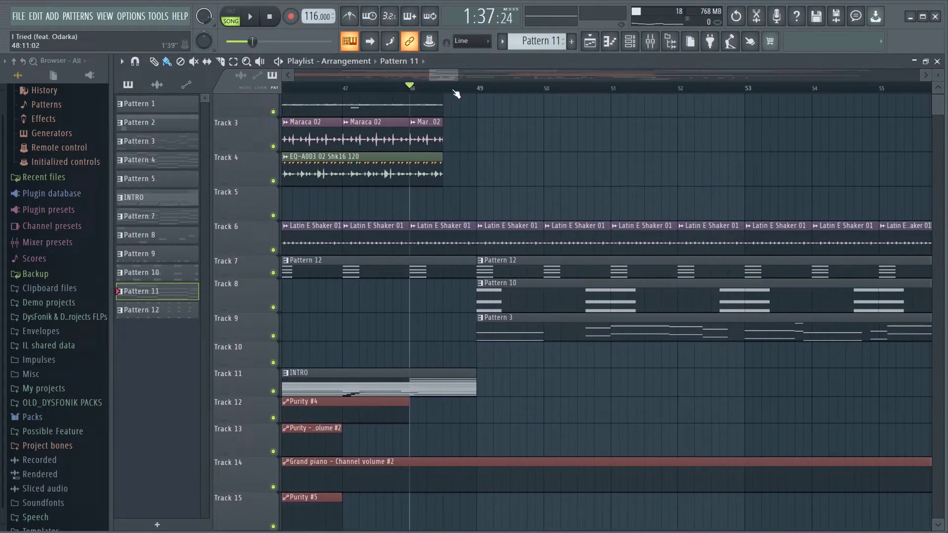
scroll(455, 94, down, 2)
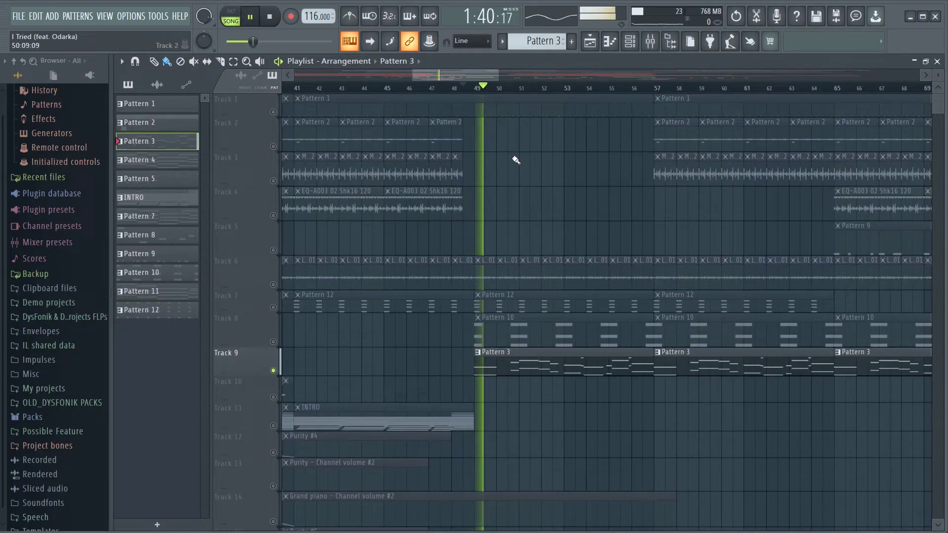
Listen to the soloed Pattern 3 clips on Track 9 up to about bar 57 and stop playback
drag(487, 76, 499, 76)
scroll(480, 201, down, 5)
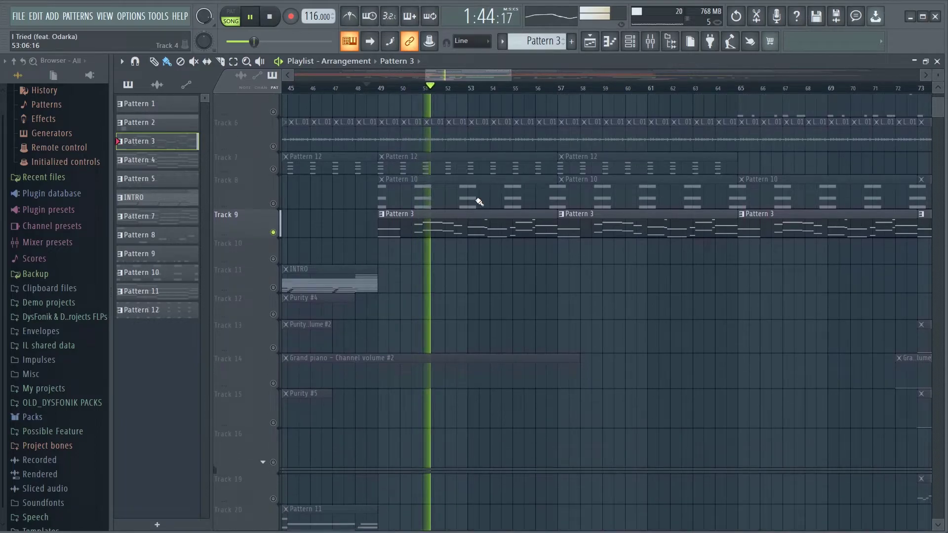
scroll(479, 201, down, 2)
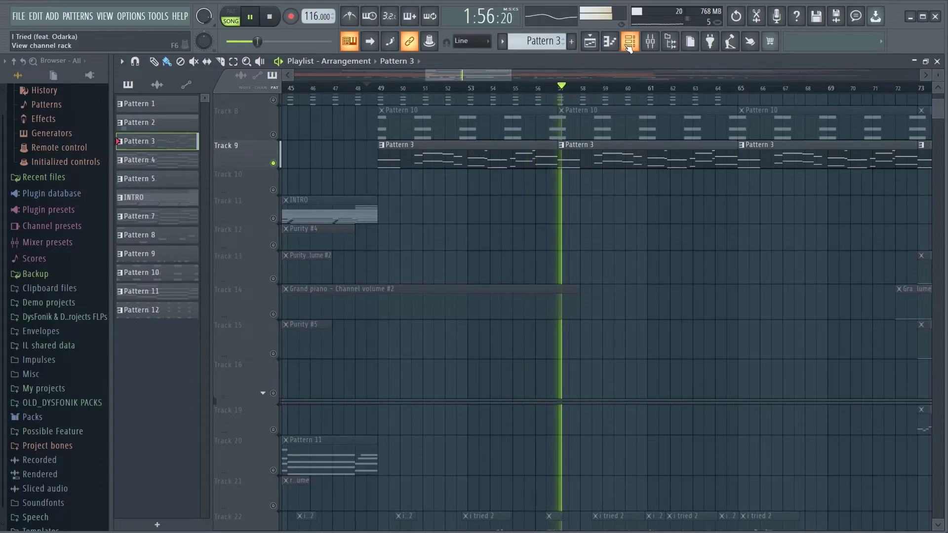
key(space)
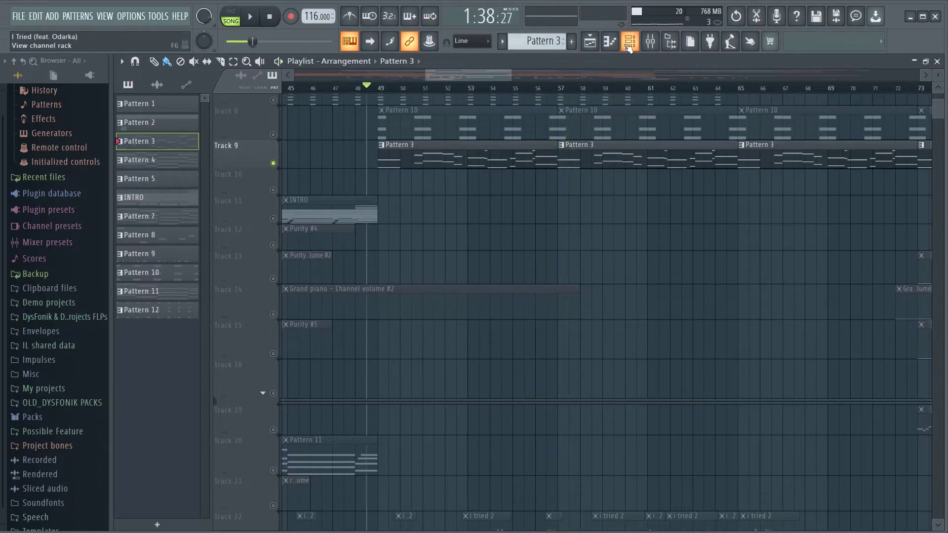
Open the channel rack, view the DYS SUSTAIN 1 and 2 instrument windows and select the DYS SUSTAIN 3 channel
click(629, 45)
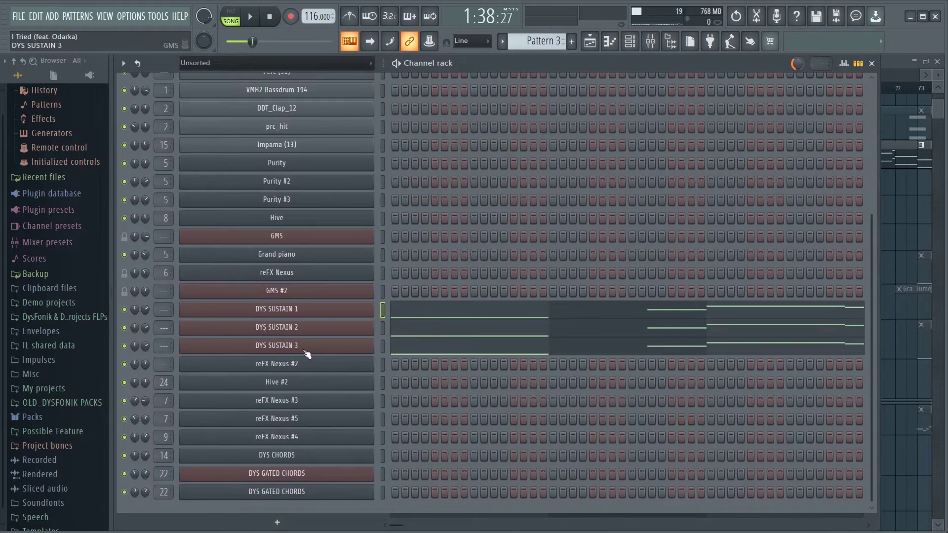
click(291, 311)
click(938, 93)
click(318, 329)
click(756, 155)
click(383, 347)
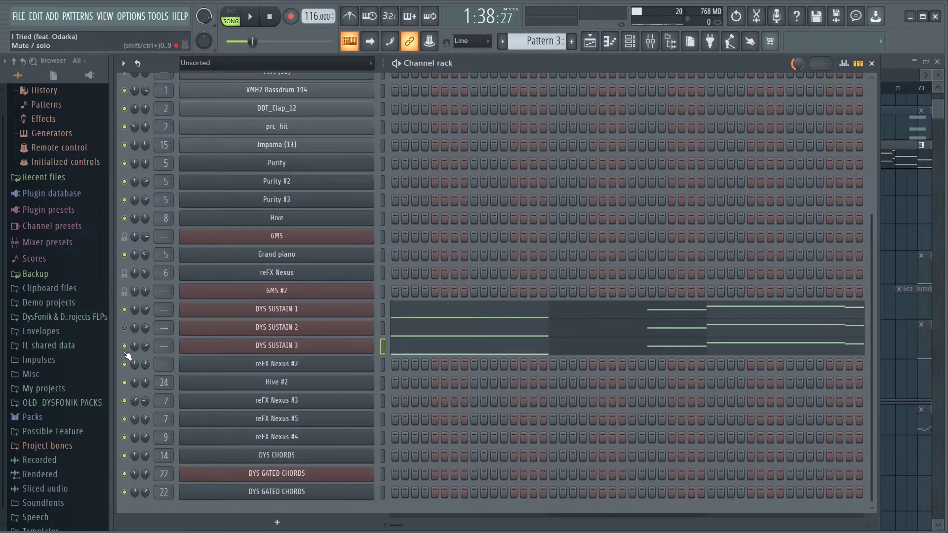
Audition DYS SUSTAIN 1 alone in Pattern 3, using pattern mode with DYS SUSTAIN 2 and 3 muted
click(240, 25)
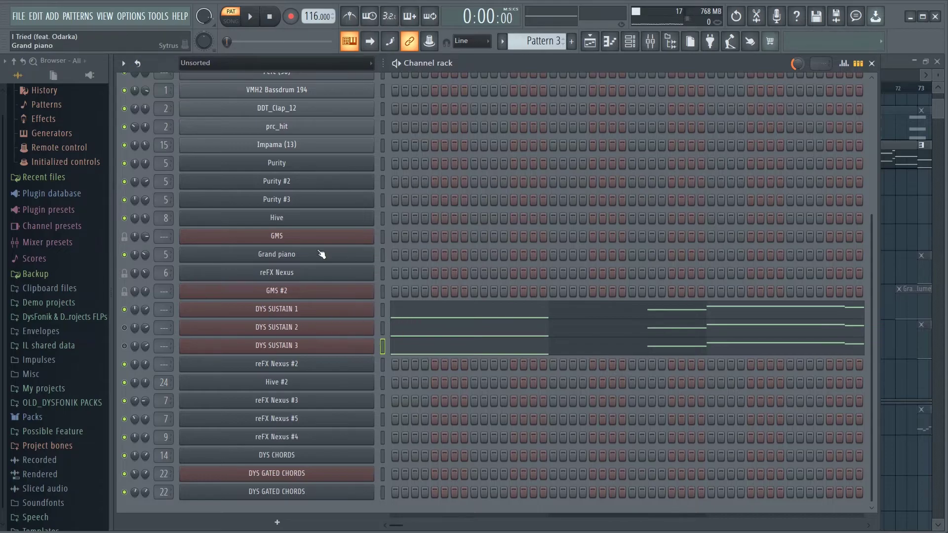
key(space)
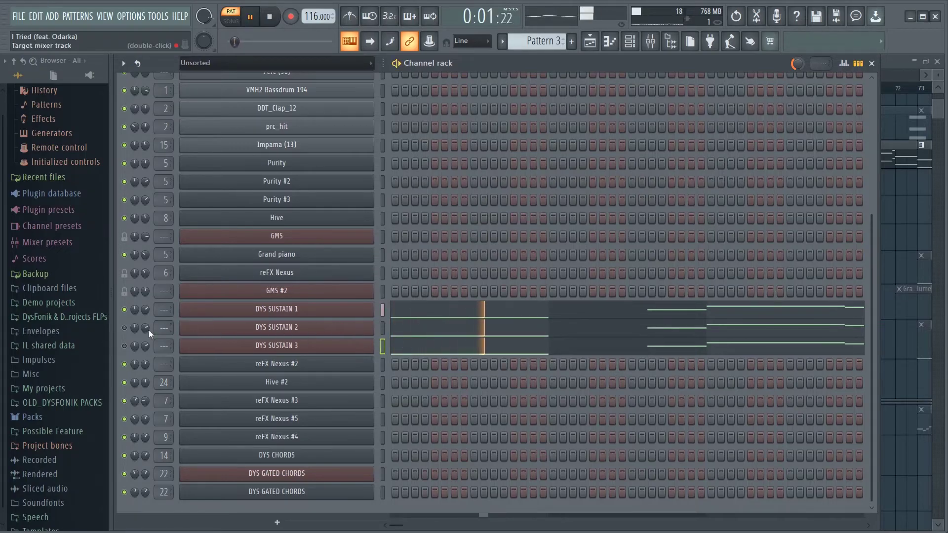
key(space)
Audition DYS SUSTAIN 2 and DYS SUSTAIN 3 one at a time in Pattern 3 with the other sustain layers muted
click(124, 310)
key(space)
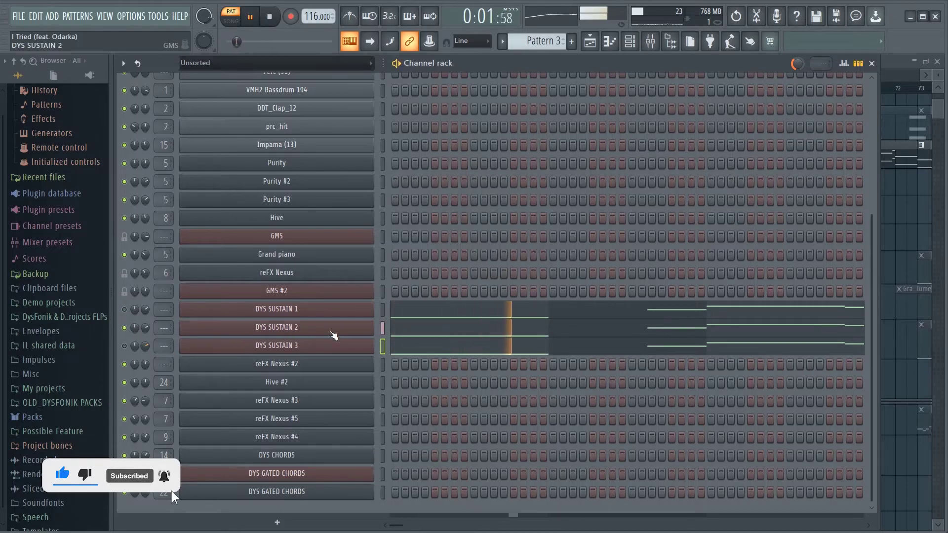
key(space)
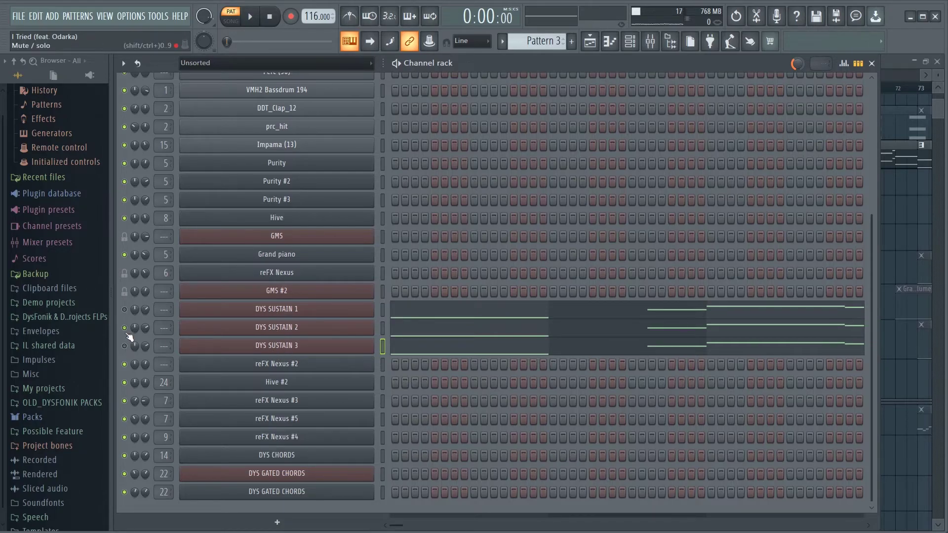
key(space)
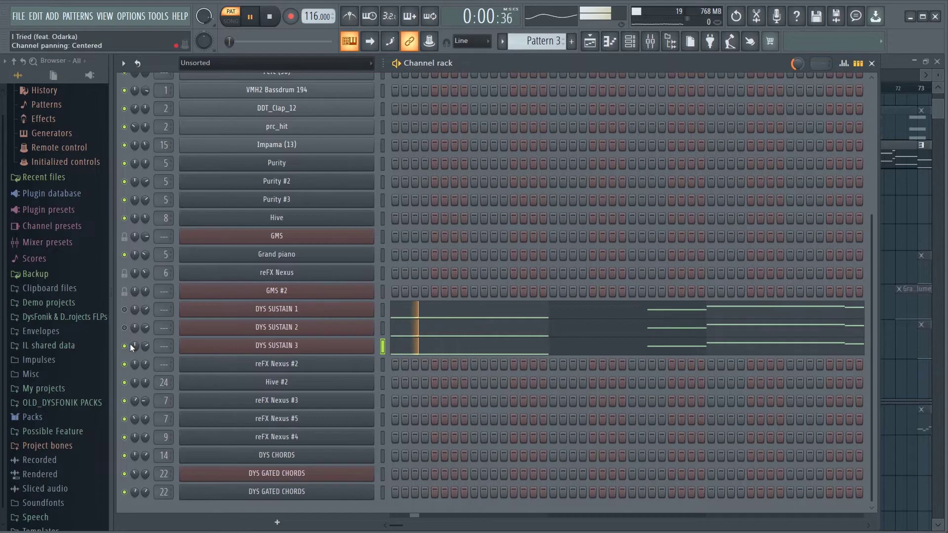
key(space)
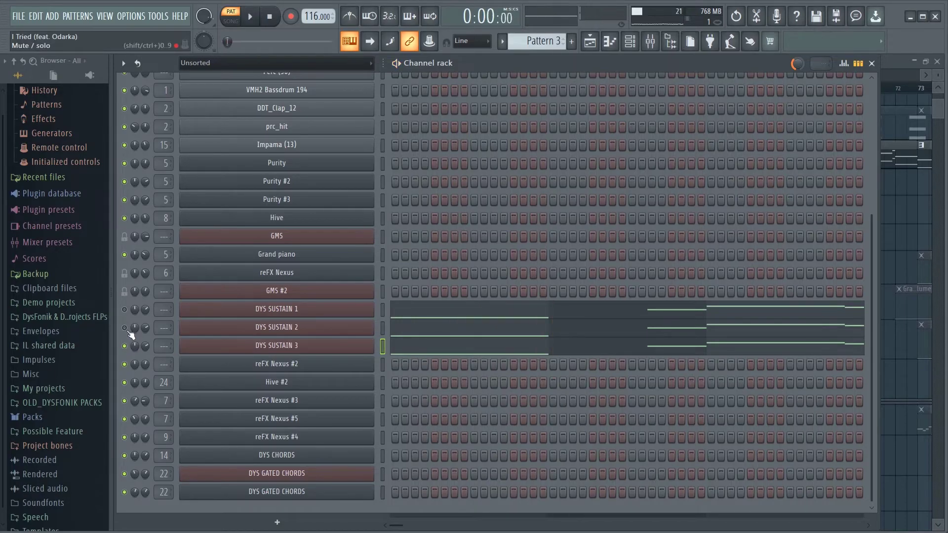
Unmute all three DYS SUSTAIN channels and play Pattern 3 with the layers together
click(124, 327)
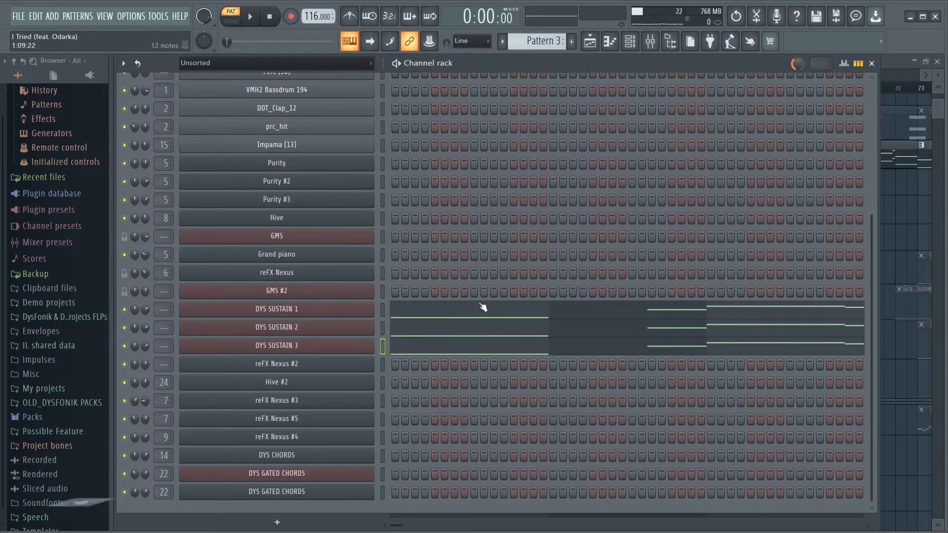
key(space)
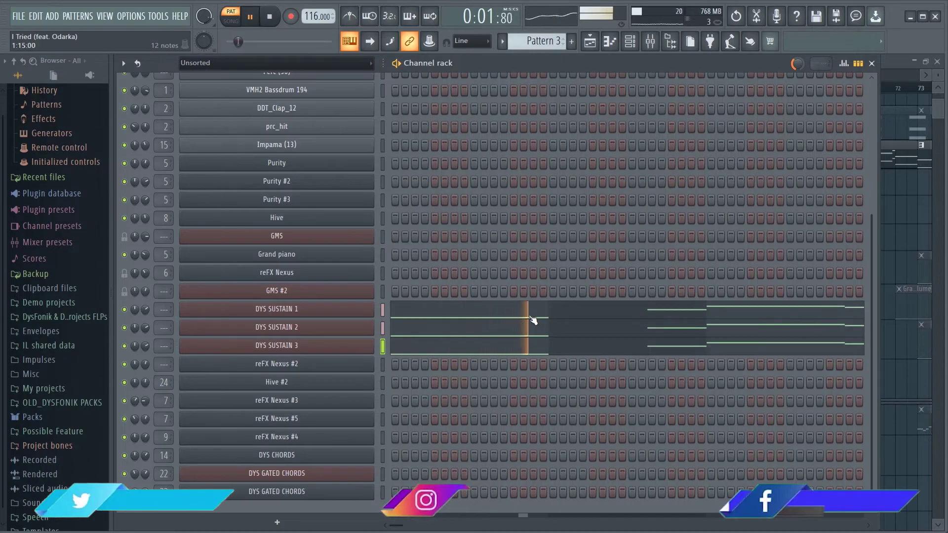
key(space)
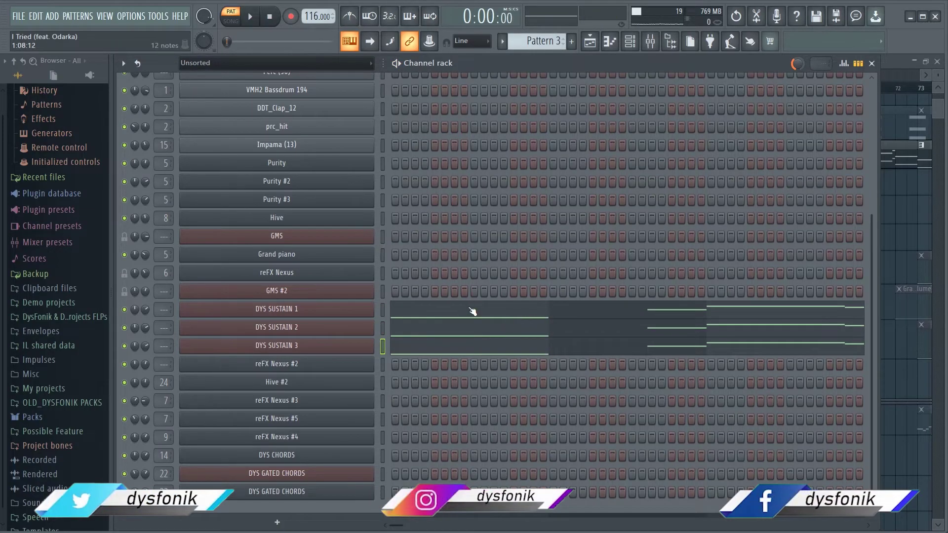
Return to the playlist, unsolo Track 9 and set the song playback position to about bar 40 in song mode
key(F5)
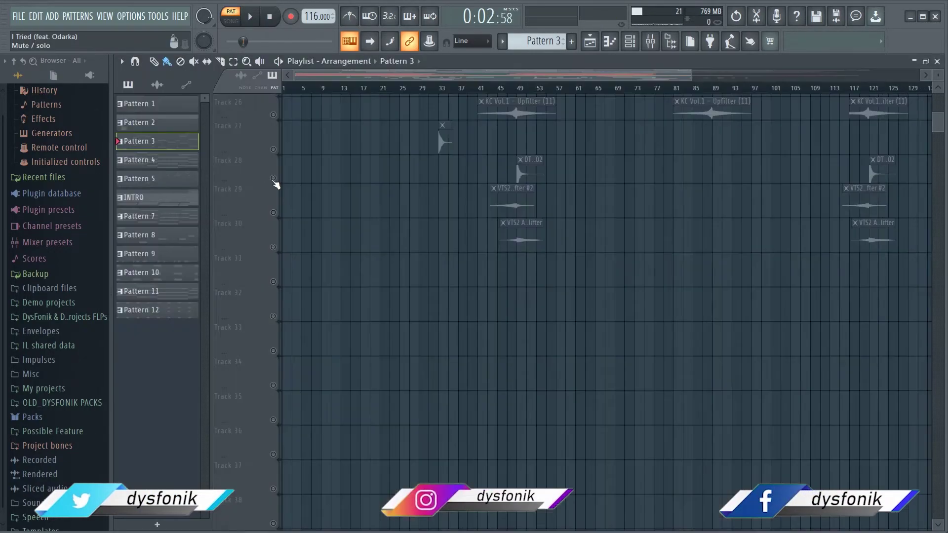
drag(624, 77, 421, 106)
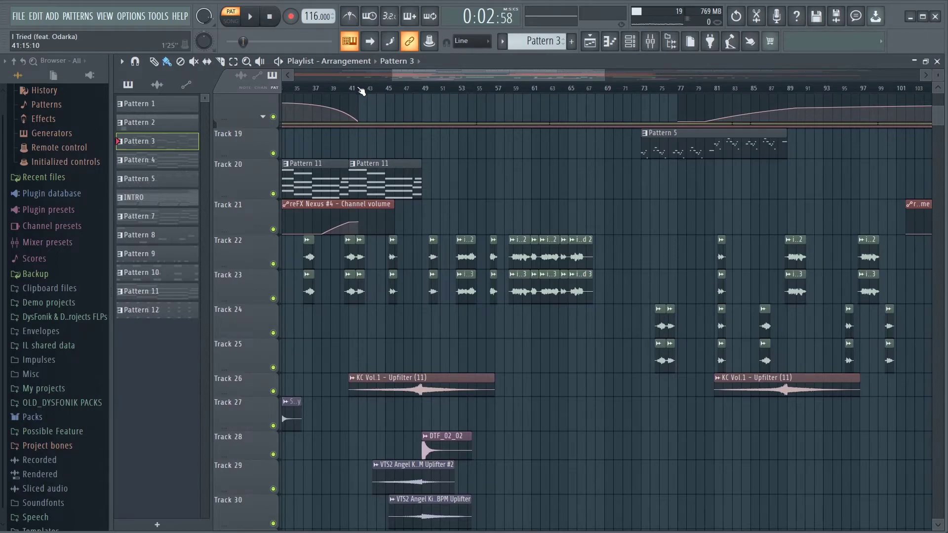
drag(351, 91, 344, 92)
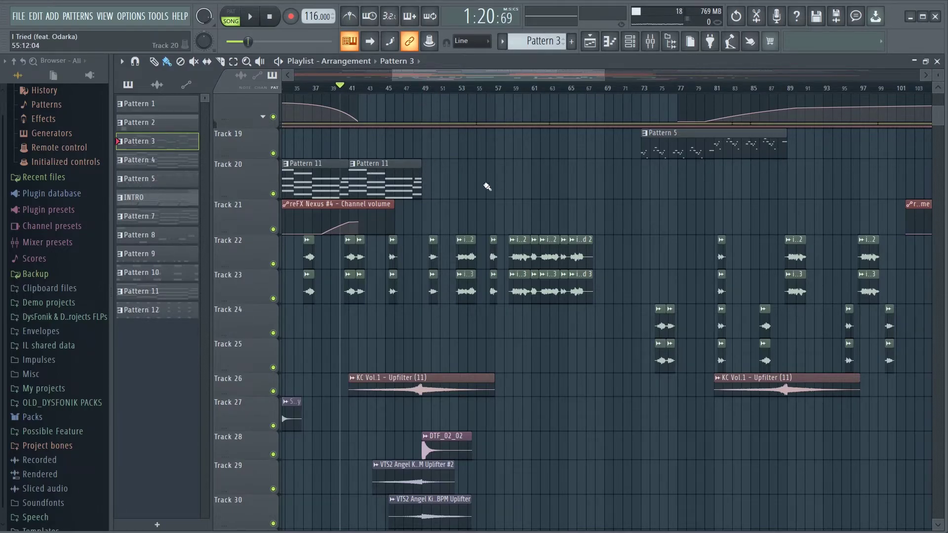
Play the full arrangement from about bar 40, following the fading volume automation, Pattern 11 and the vocal tracks
scroll(479, 197, down, 2)
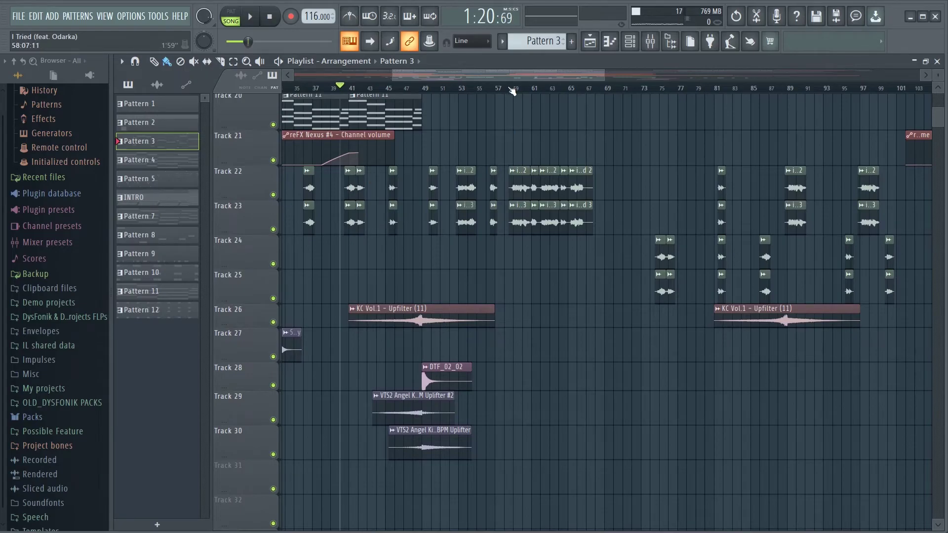
scroll(512, 90, up, 4)
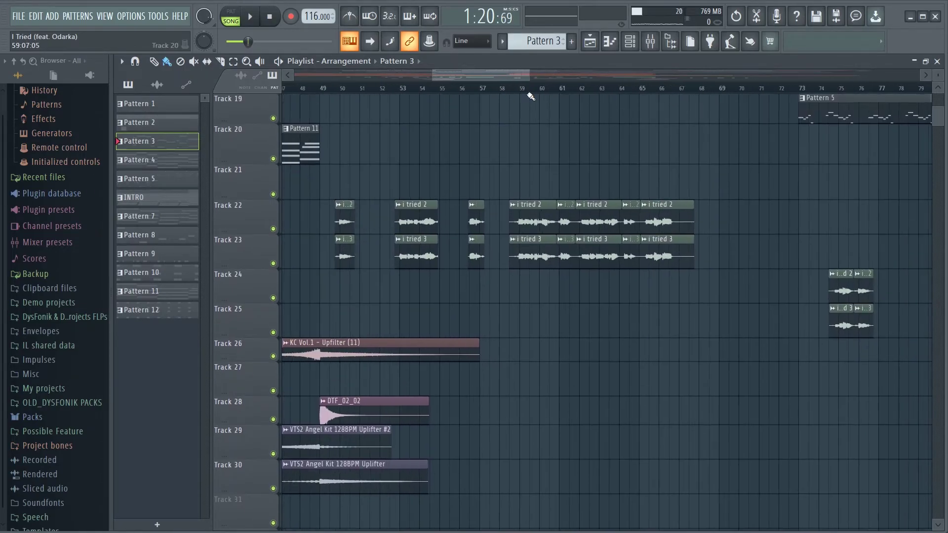
scroll(529, 92, down, 3)
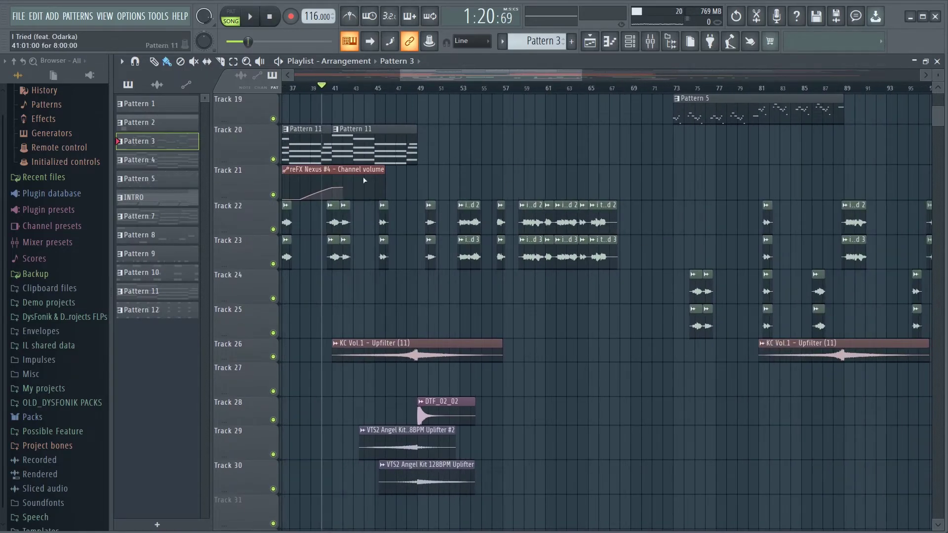
scroll(494, 149, up, 18)
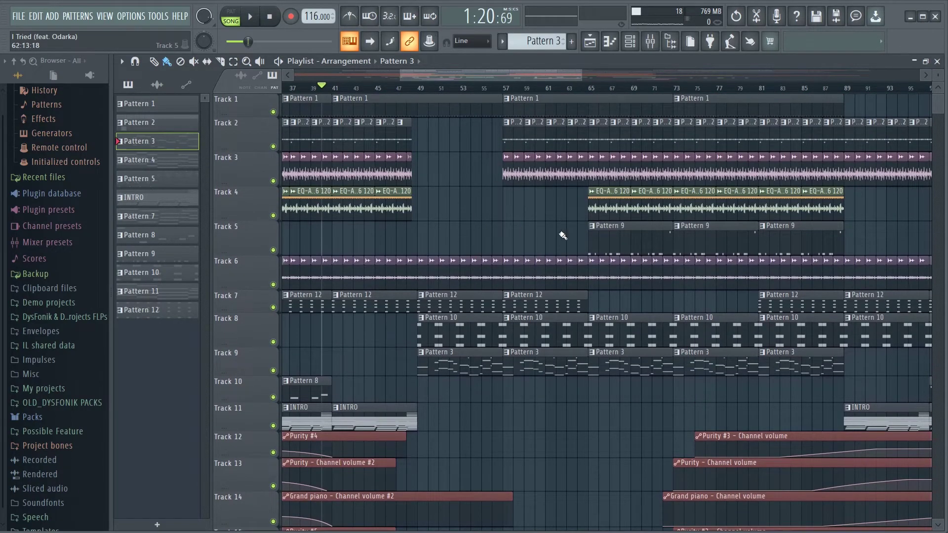
scroll(465, 287, down, 10)
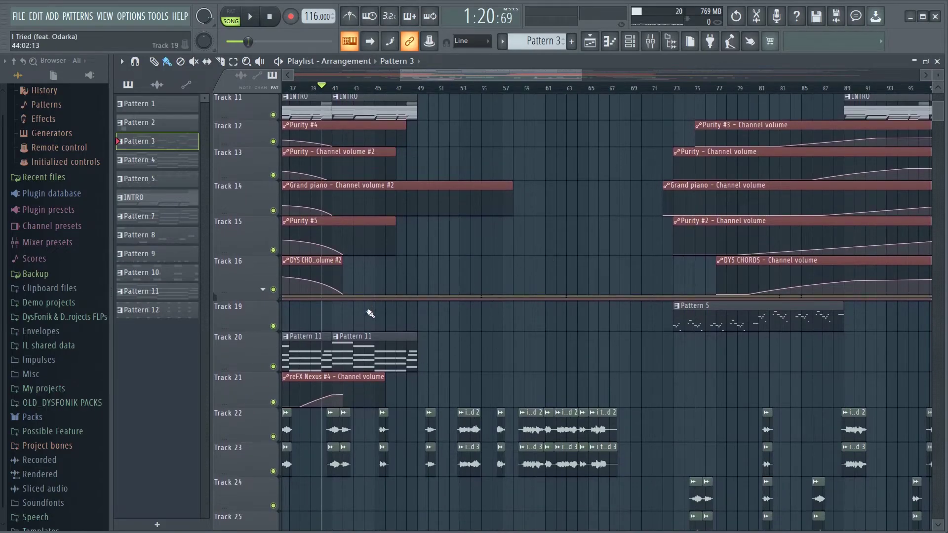
key(space)
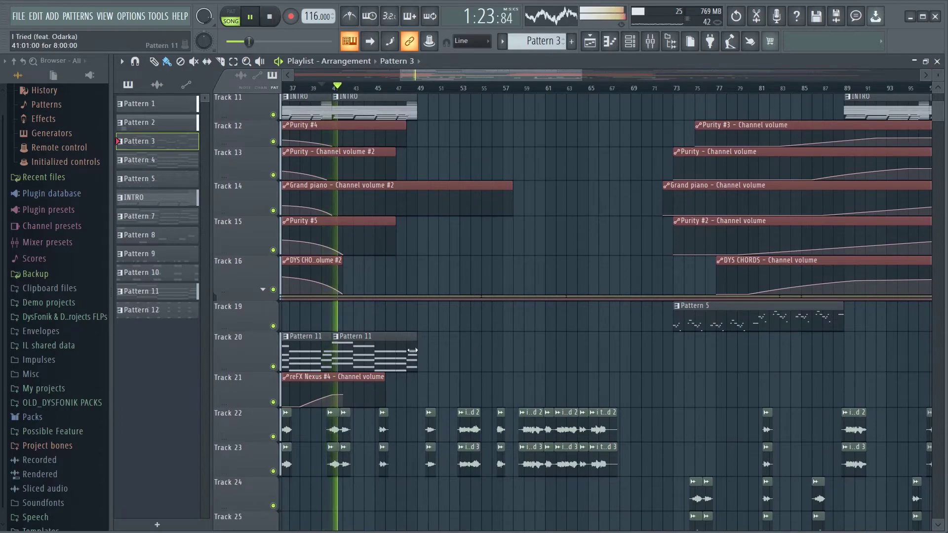
scroll(468, 95, down, 2)
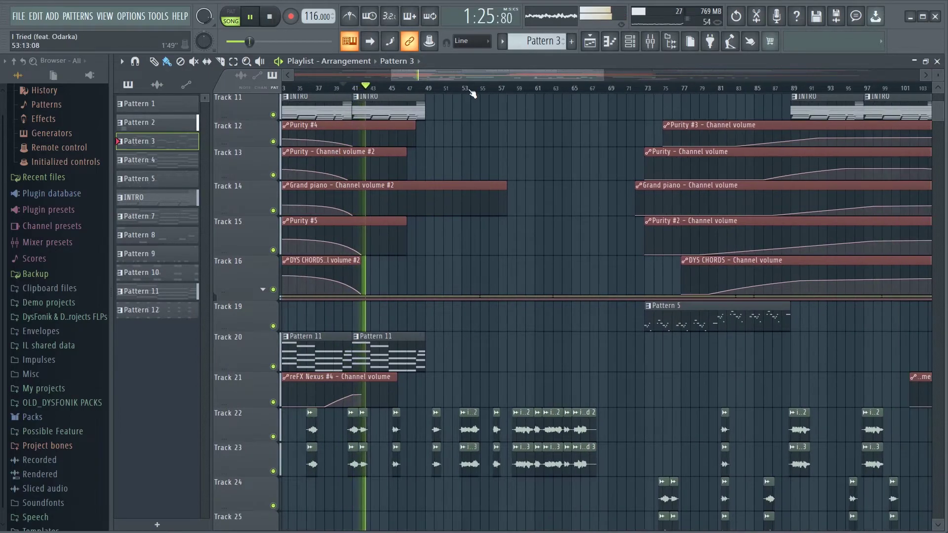